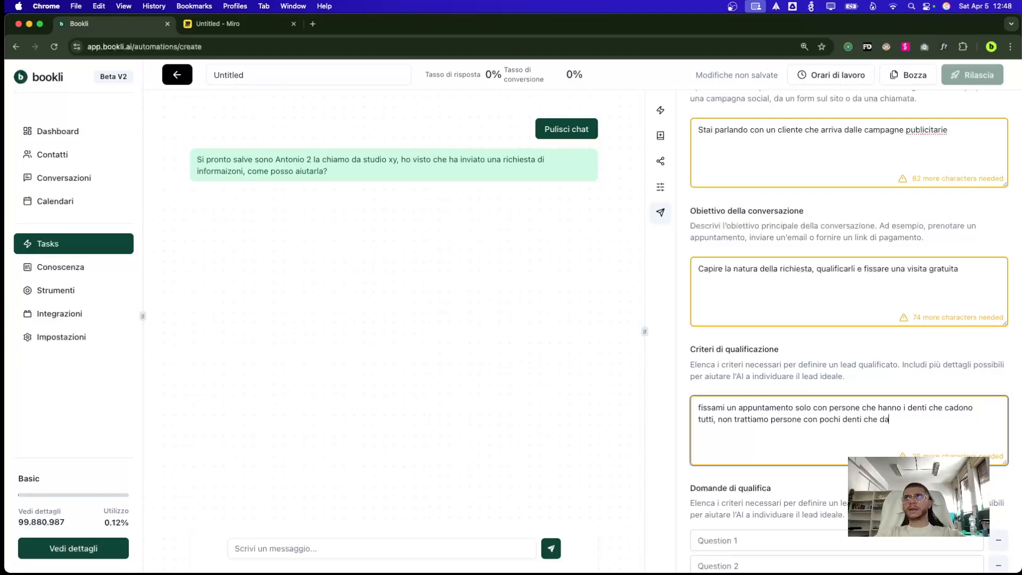
Add the qualifying questions 'da quanto tempo ha questo problema?', 'quanti denti stanno cadendo?' and 'ecc'
scroll(786, 456, "down", 3)
left_click(794, 423)
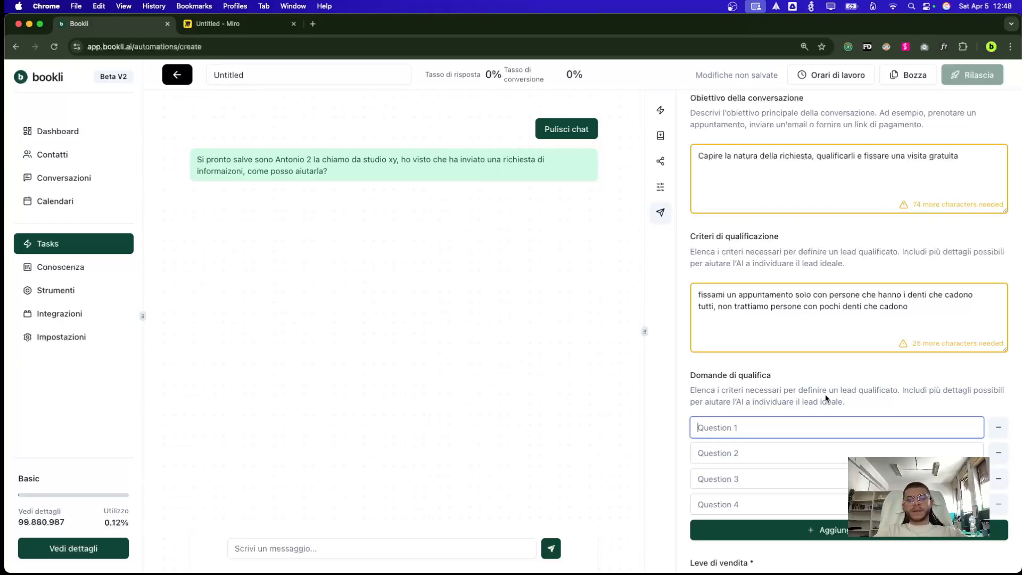
type("p")
key("BackSpace")
type("da quanto ")
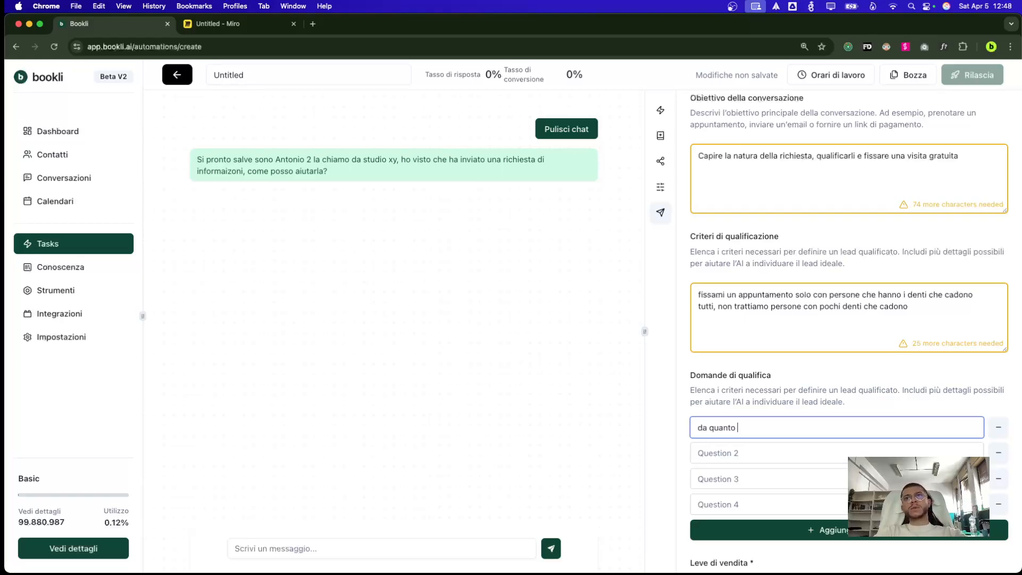
type("tempo ha questo pr")
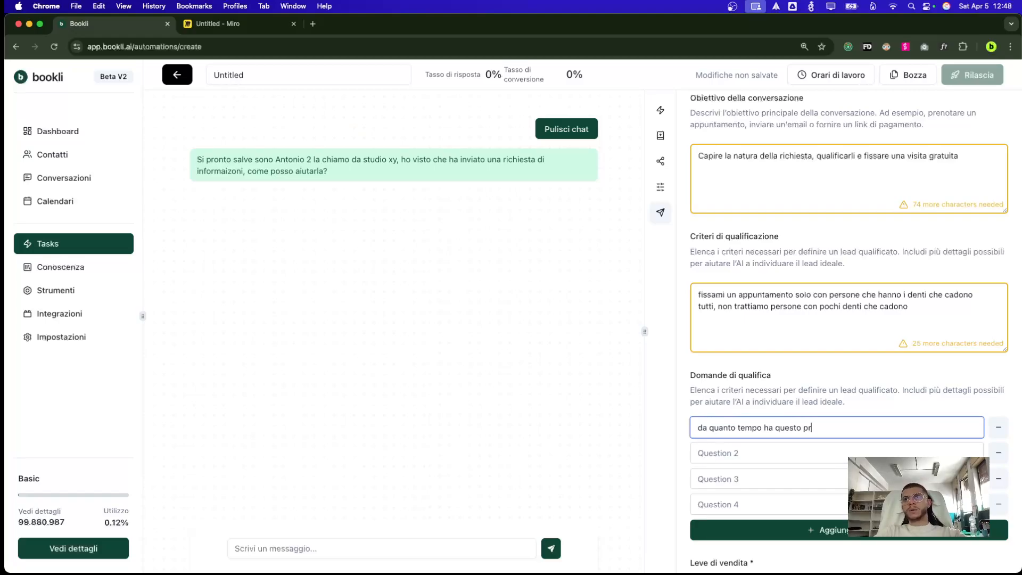
type("oblea?")
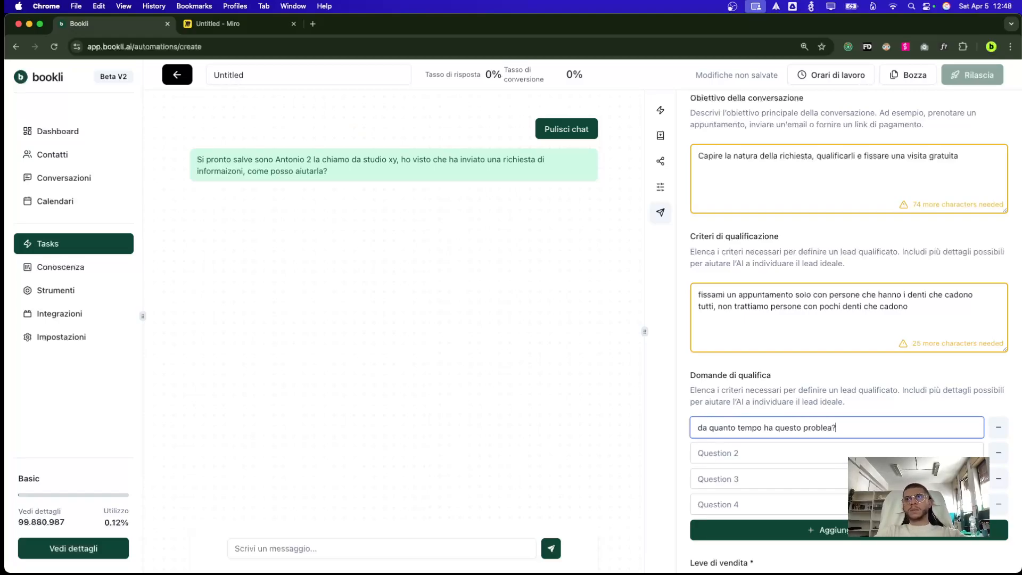
left_click(825, 449)
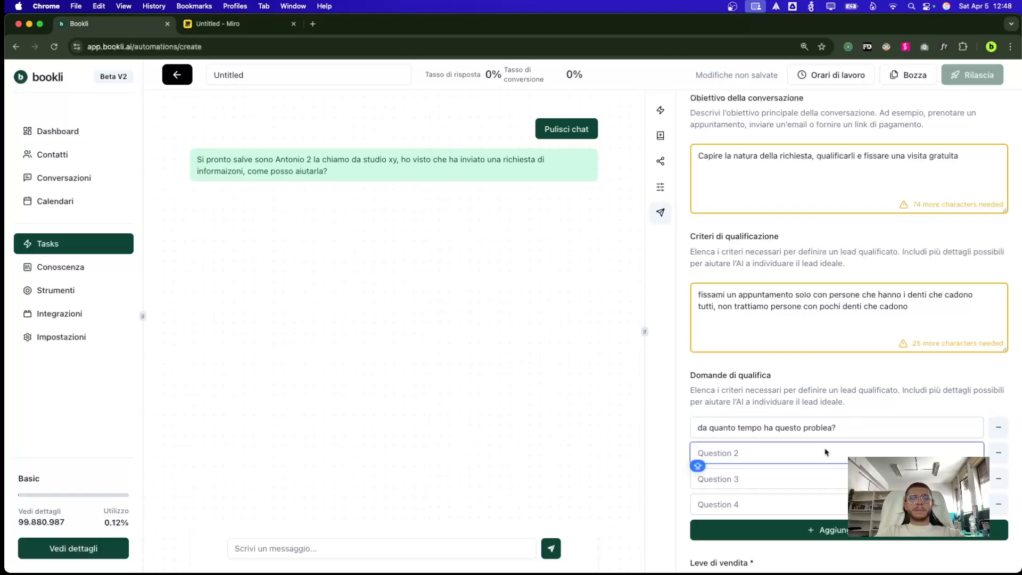
type("quanti den")
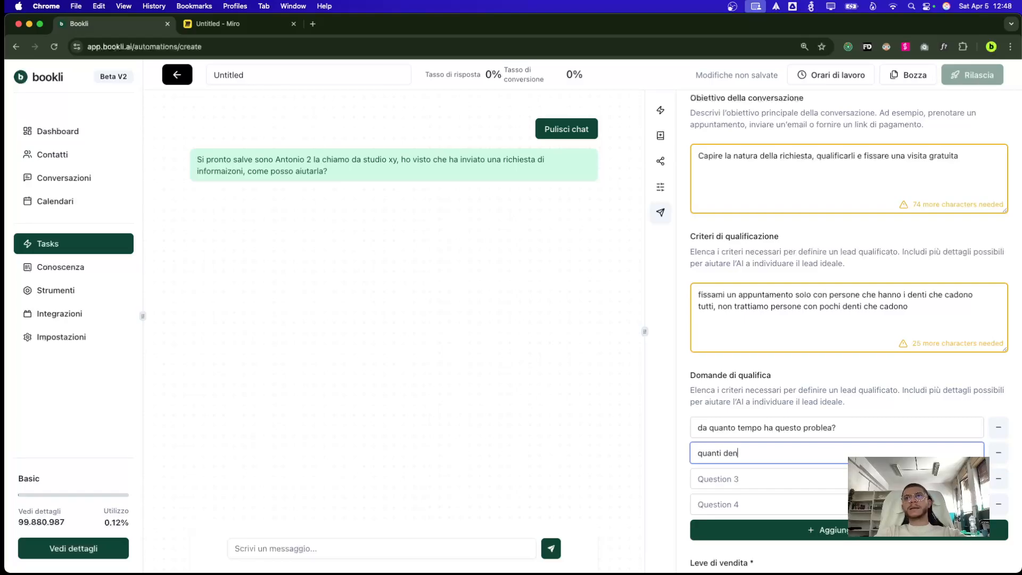
type("ti lstan")
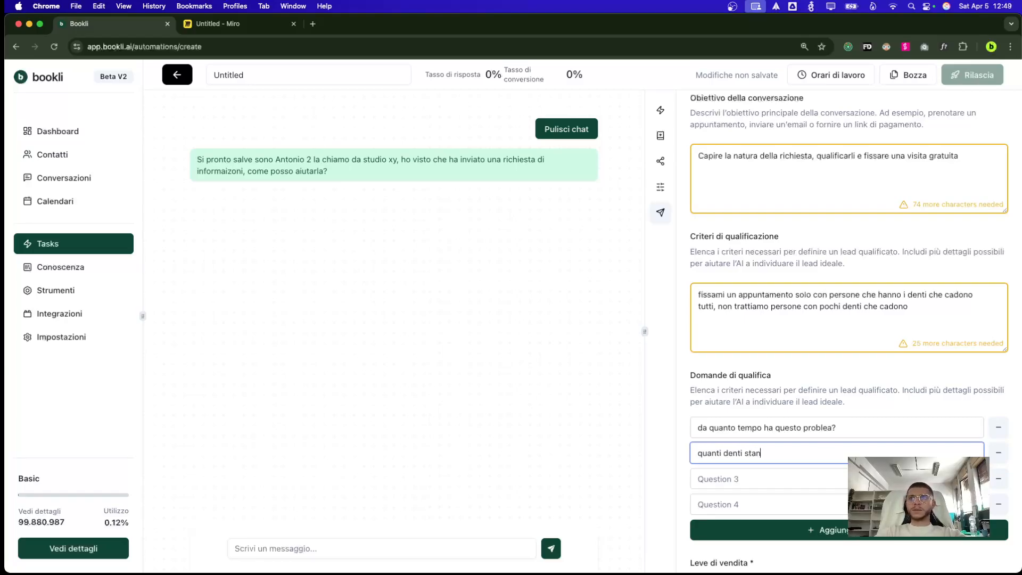
type("no cadendo=?")
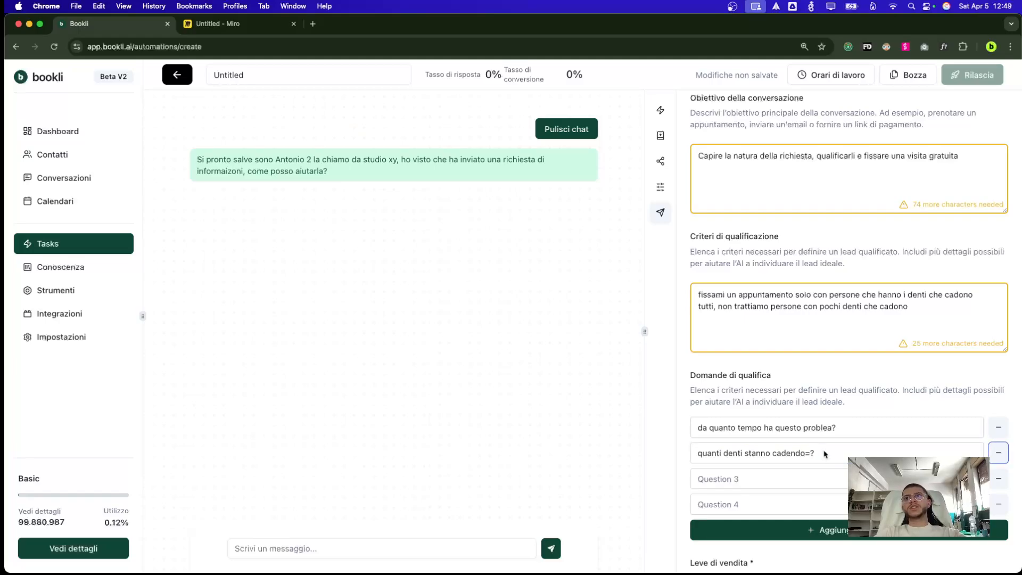
left_click(811, 477)
type("ecc")
scroll(811, 476, "down", 1)
scroll(808, 493, "down", 3)
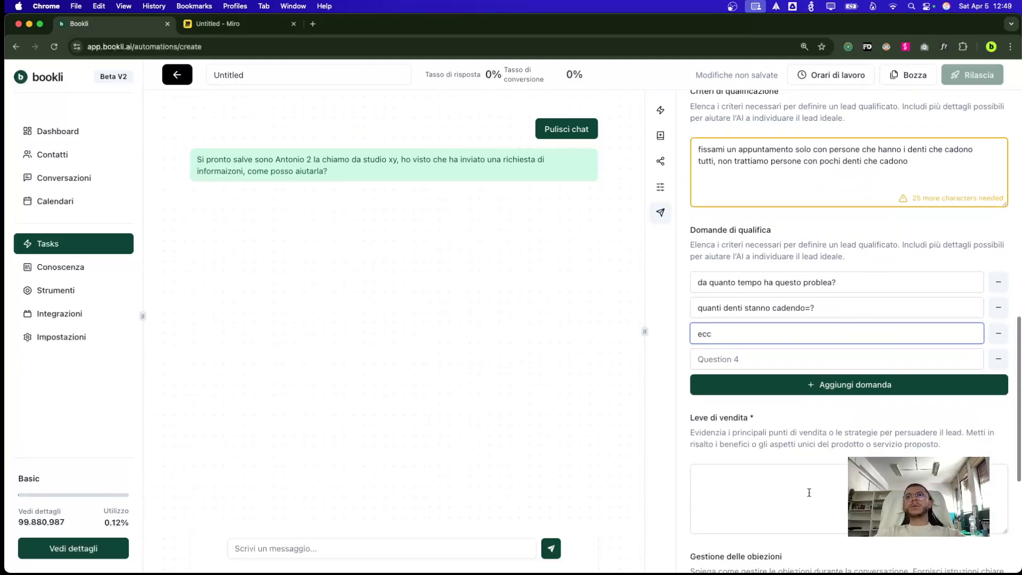
left_click(809, 493)
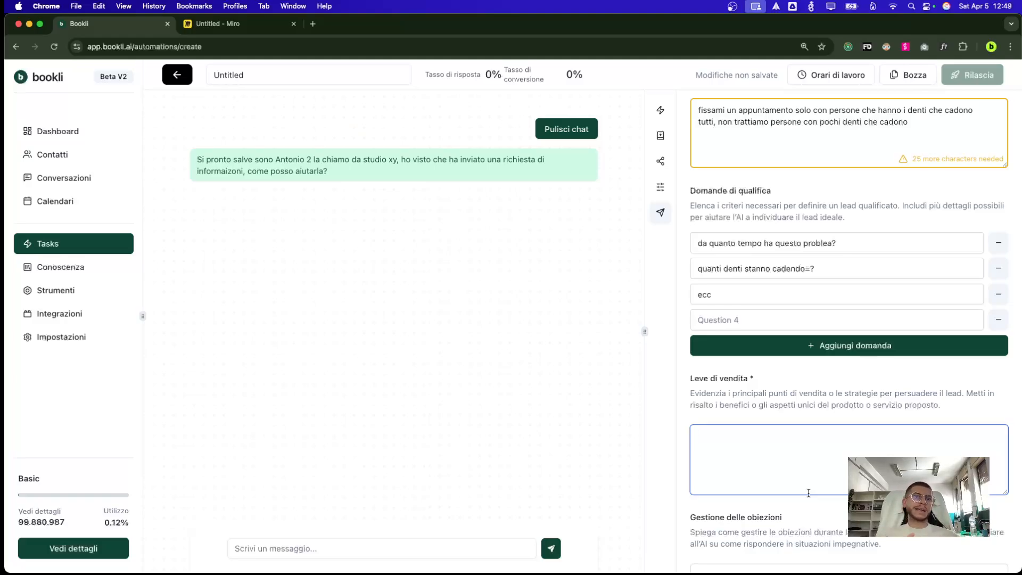
Write the sales levers 'visita è totalmente gratuita' and 'facciamo una panoramica inclusa'
type("visita è to")
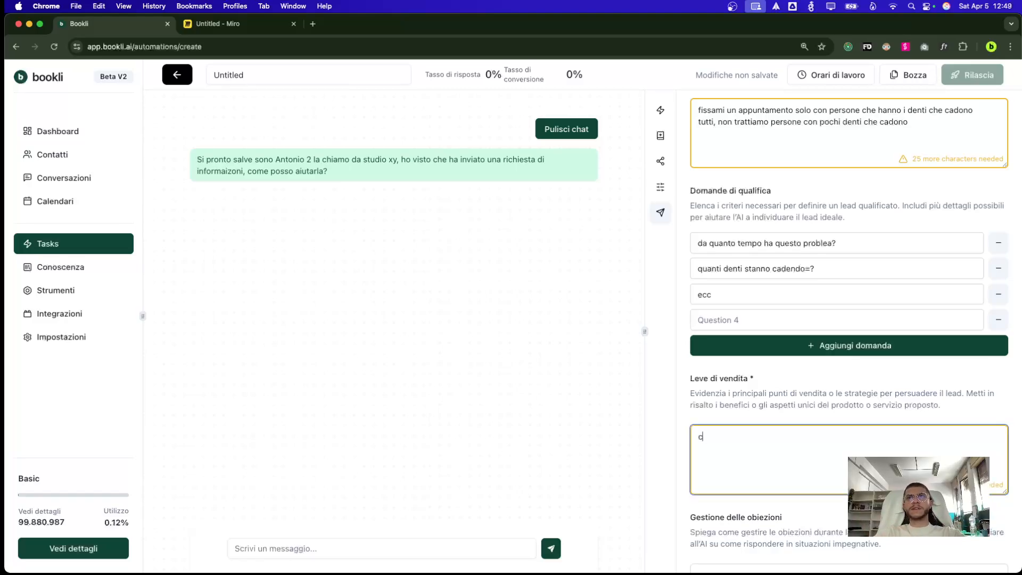
type("talmente gratuita")
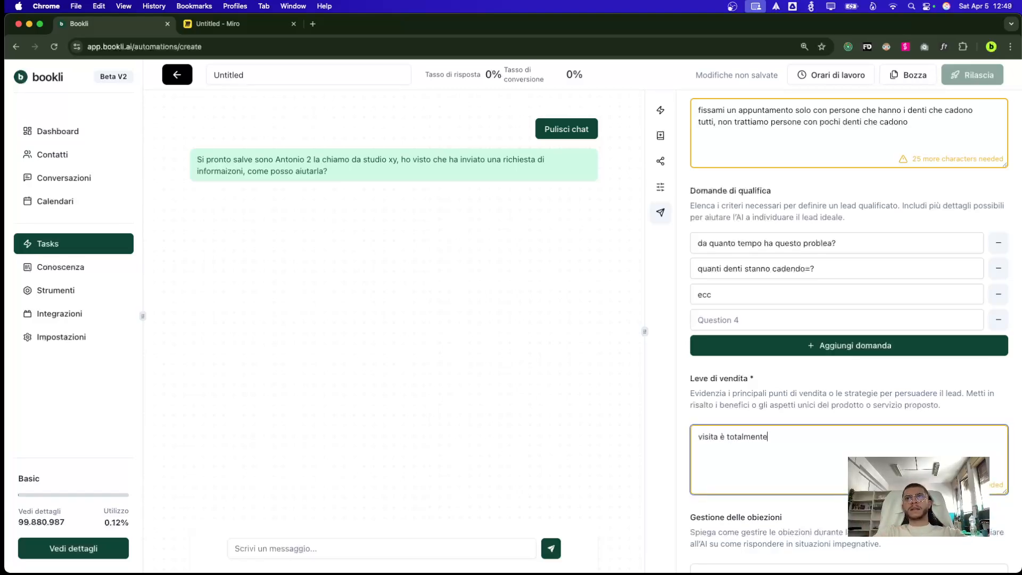
key("BackSpace")
key("BackSpace")
key("BackSpace")
type("ita")
key("Return")
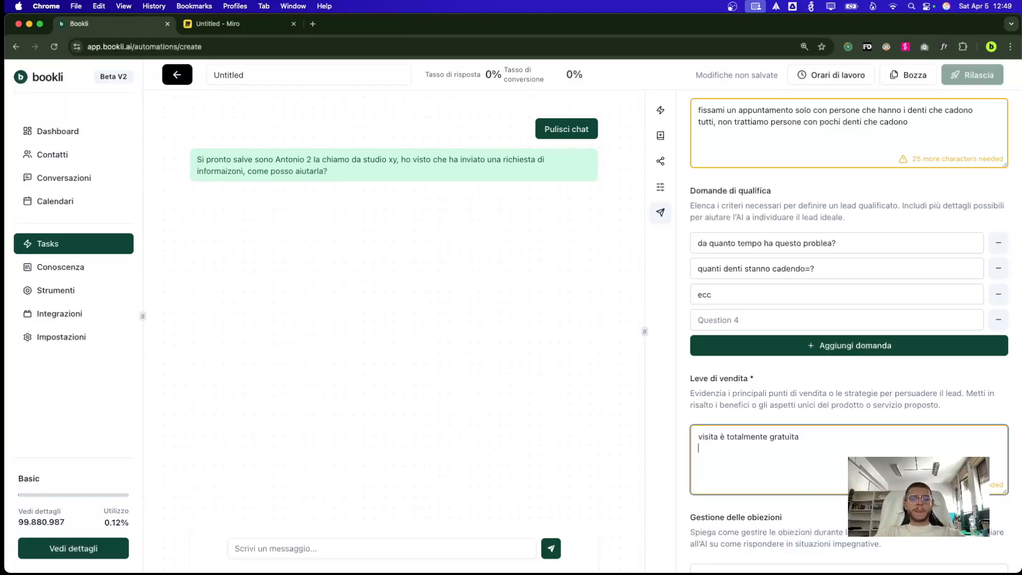
type("facciamo una panor")
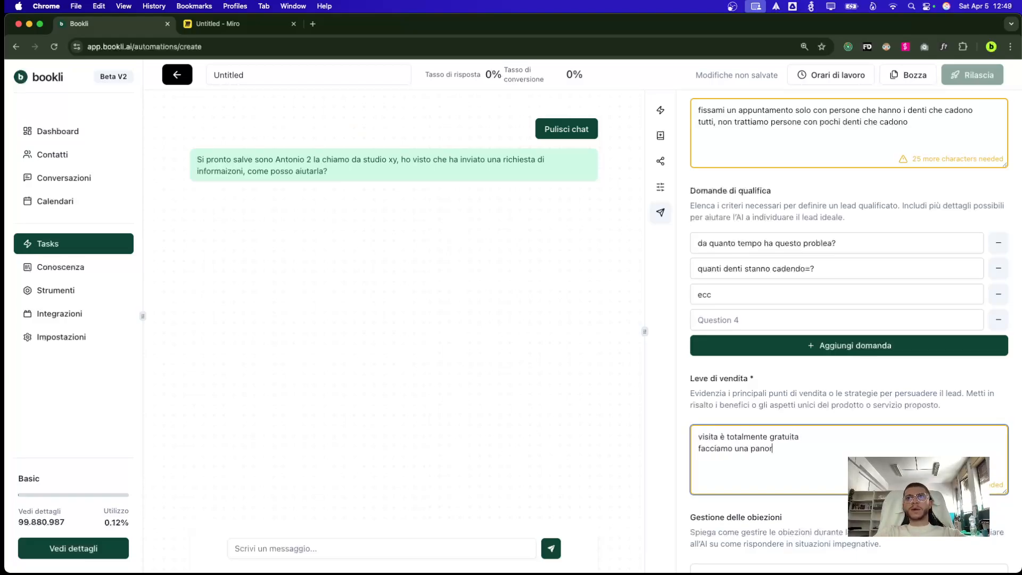
type("amica inclusa")
scroll(849, 330, "down", 2)
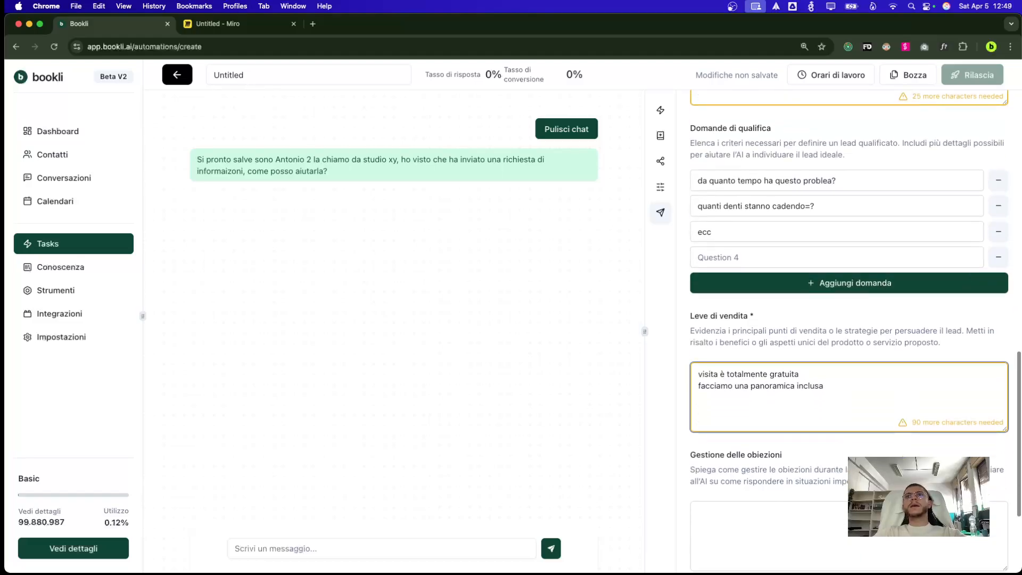
Add objection replies: 'se dice che costa troppo digli xyz' and 'se dice che non ha bisogno digli xyz'
left_click(810, 506)
scroll(812, 494, "down", 1)
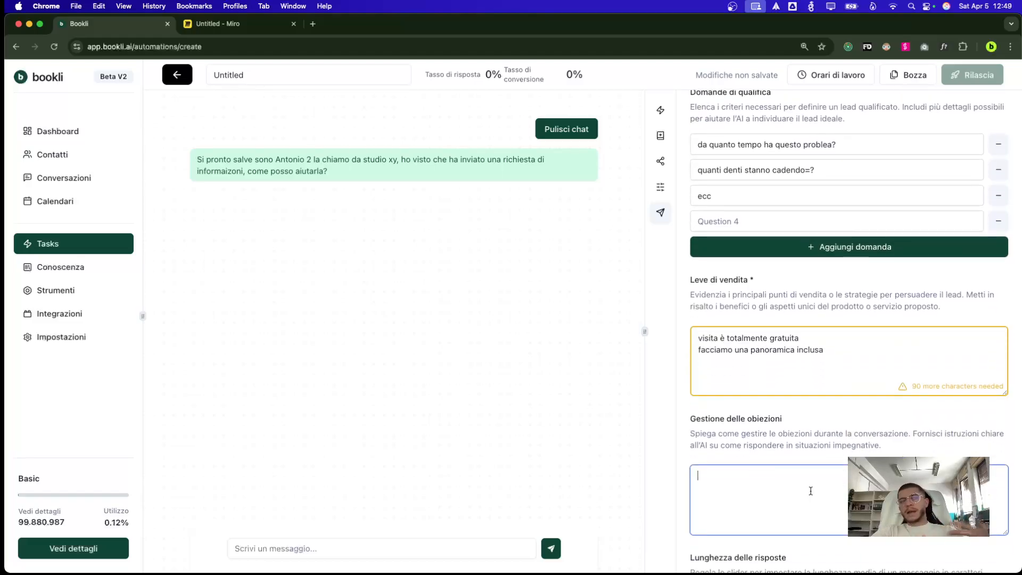
type("se dice che n")
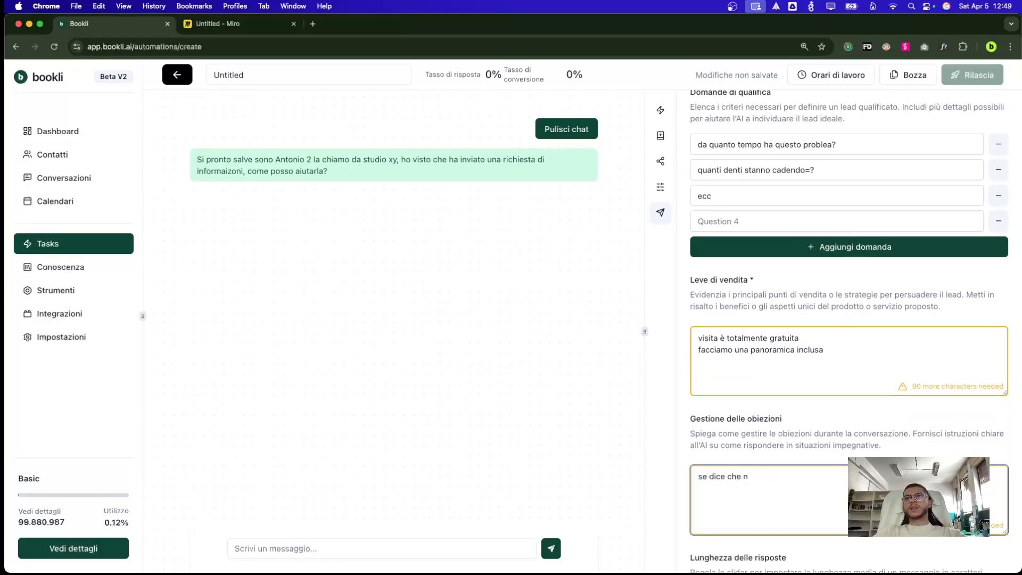
key("BackSpace")
type("costa troppo figli")
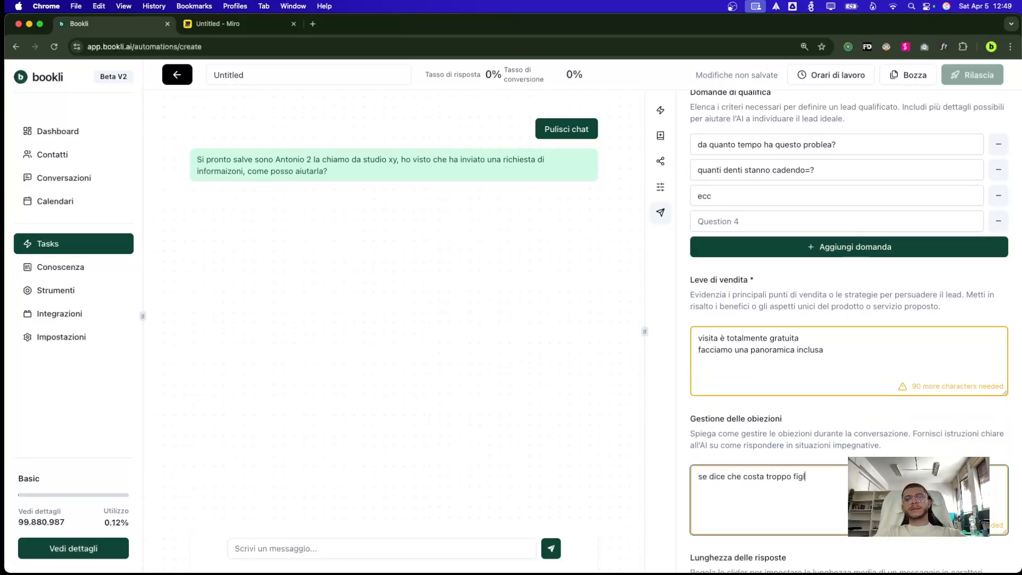
key("BackSpace")
key("BackSpace")
key("BackSpace")
key("BackSpace")
type("digli xyz")
key("Return")
type("s")
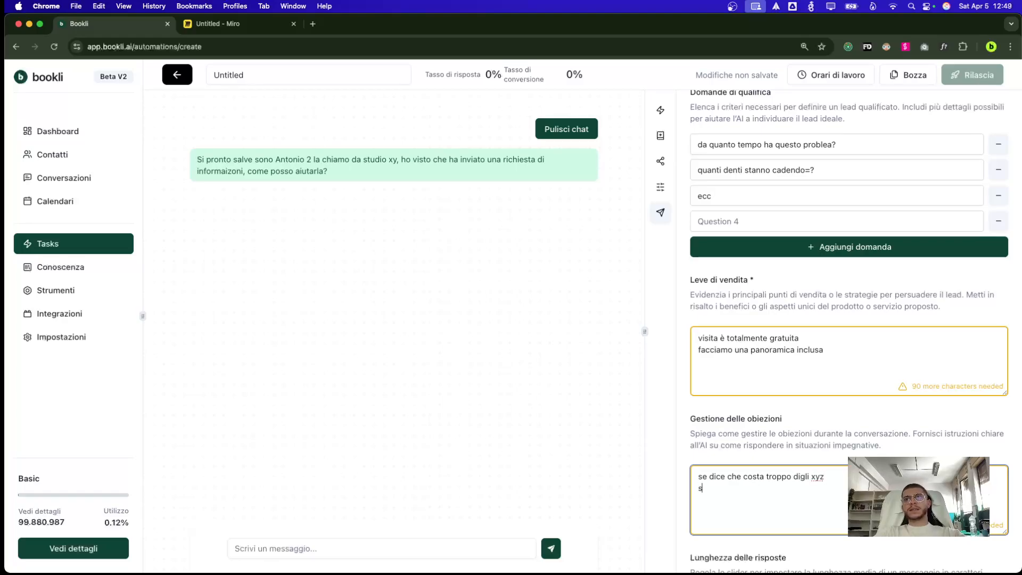
type("e dice che non ha ")
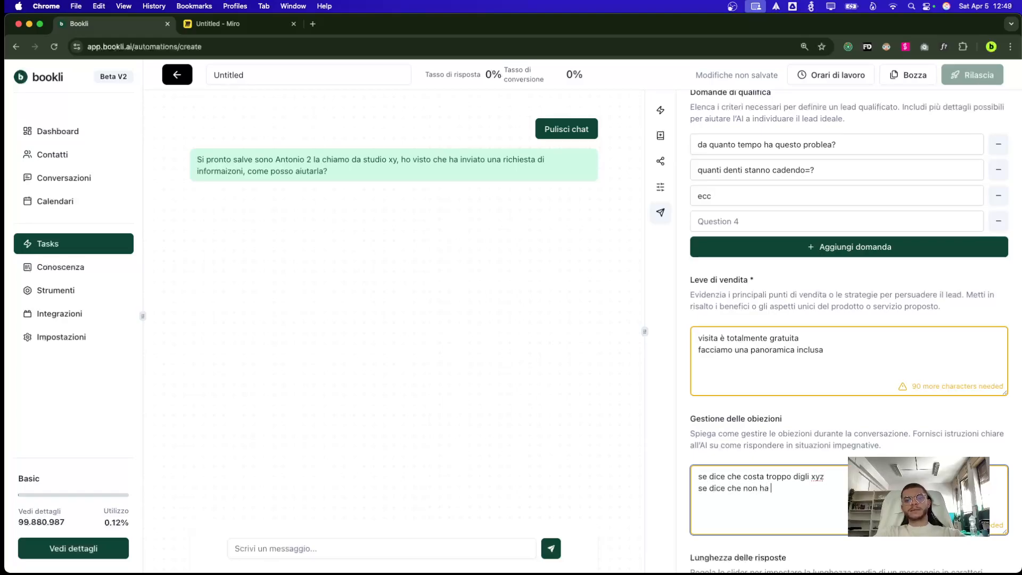
type("bisogno digli")
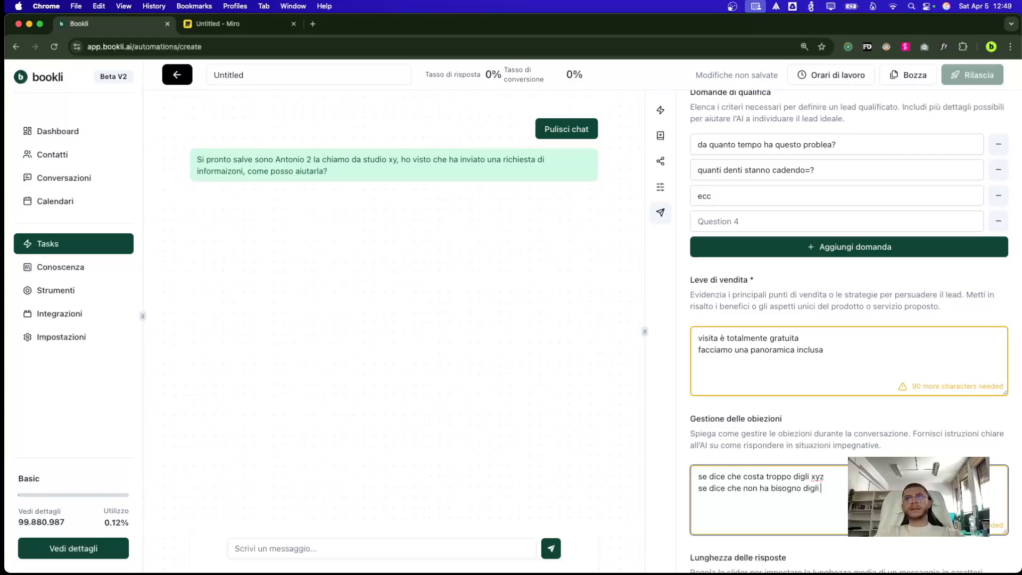
type(" xyz")
scroll(900, 456, "down", 5)
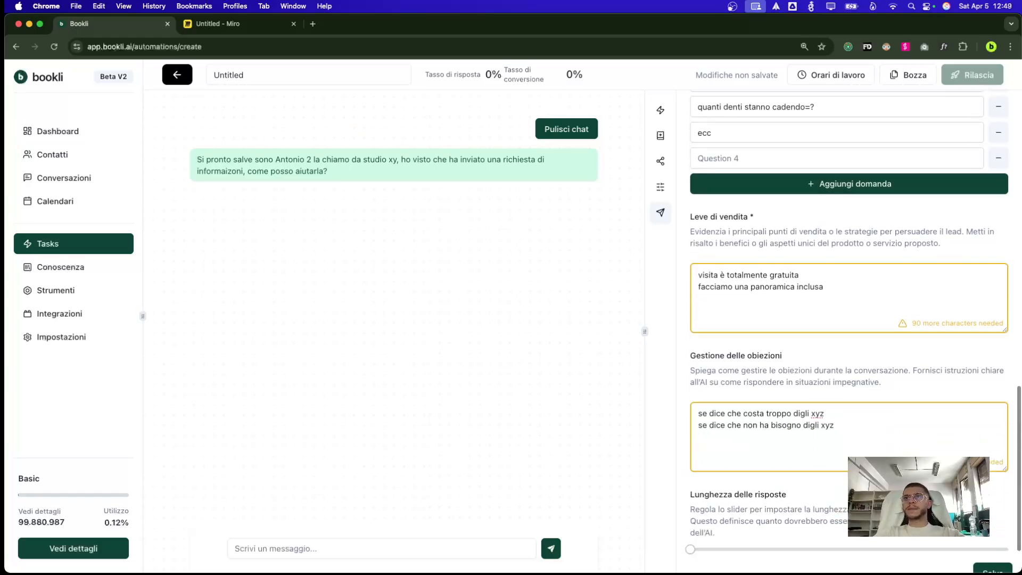
Go back to the step overview, open Strumenti e regole, then switch to the Miro board
scroll(900, 454, "up", 15)
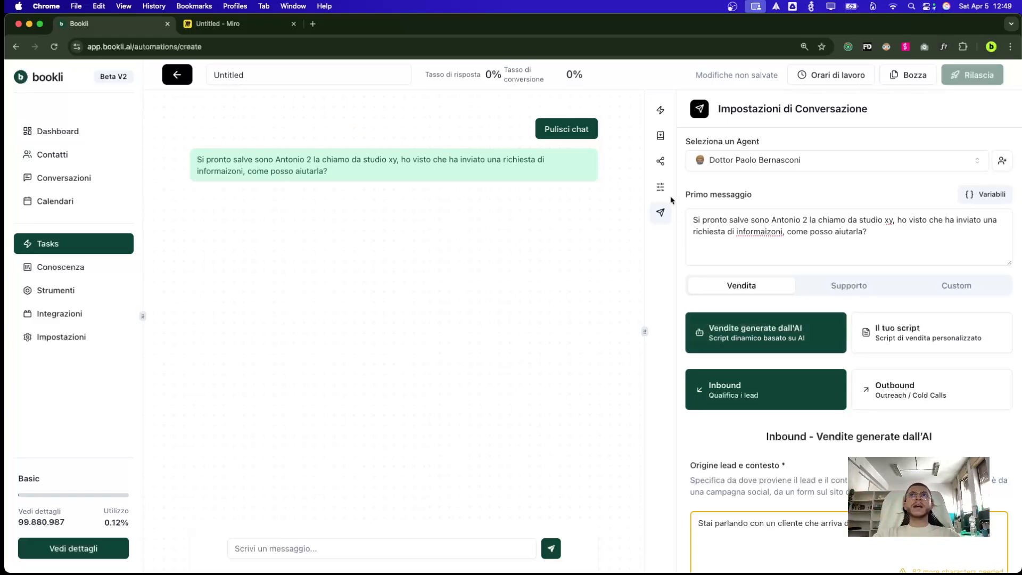
left_click(179, 76)
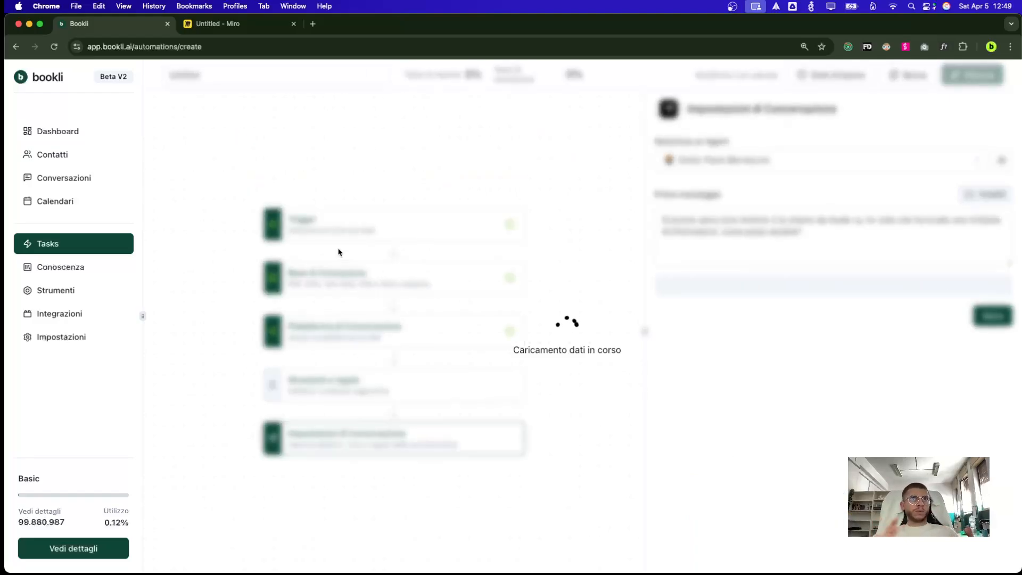
left_click(334, 384)
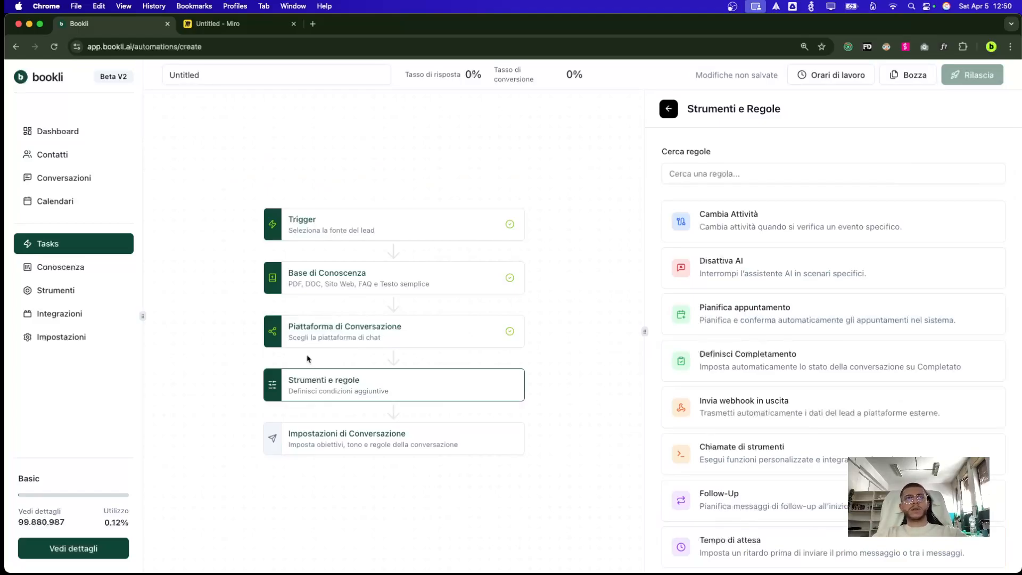
key("ctrl+Tab")
left_click_drag(920, 262, 913, 463)
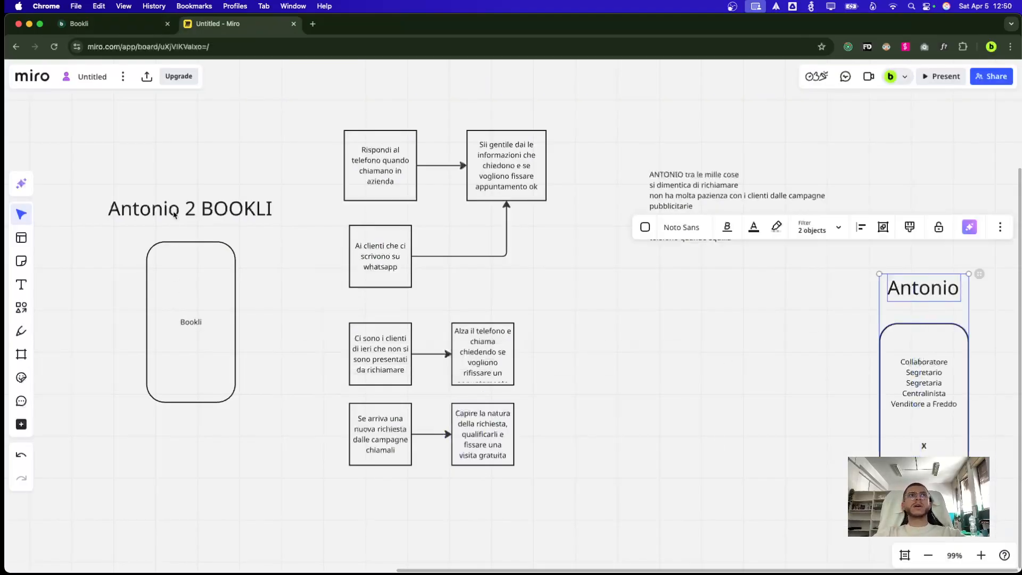
Select the Antonio 2 BOOKLI title and the Antonio heading shapes on the Miro board
left_click_drag(205, 196, 163, 455)
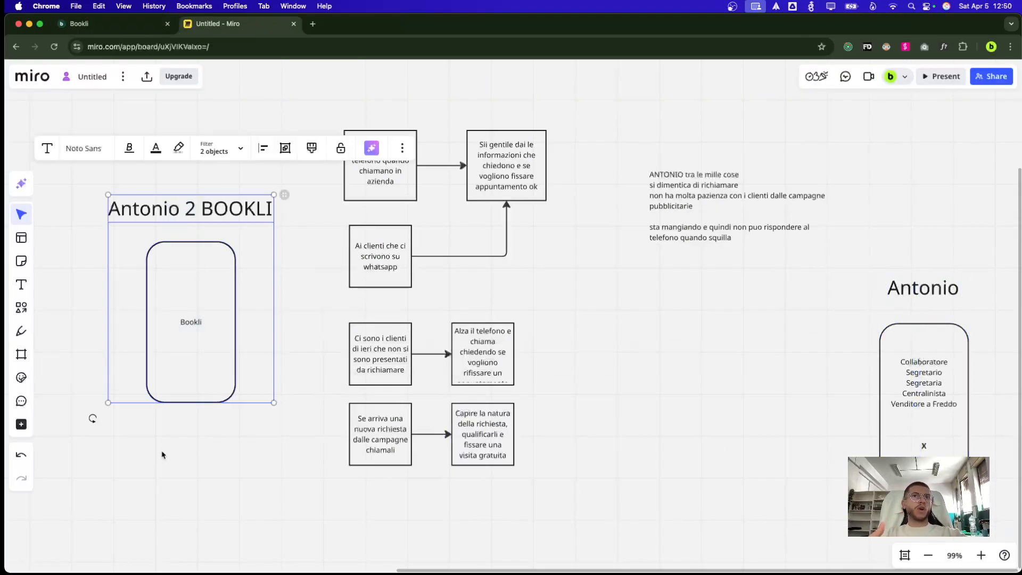
left_click_drag(944, 223, 868, 452)
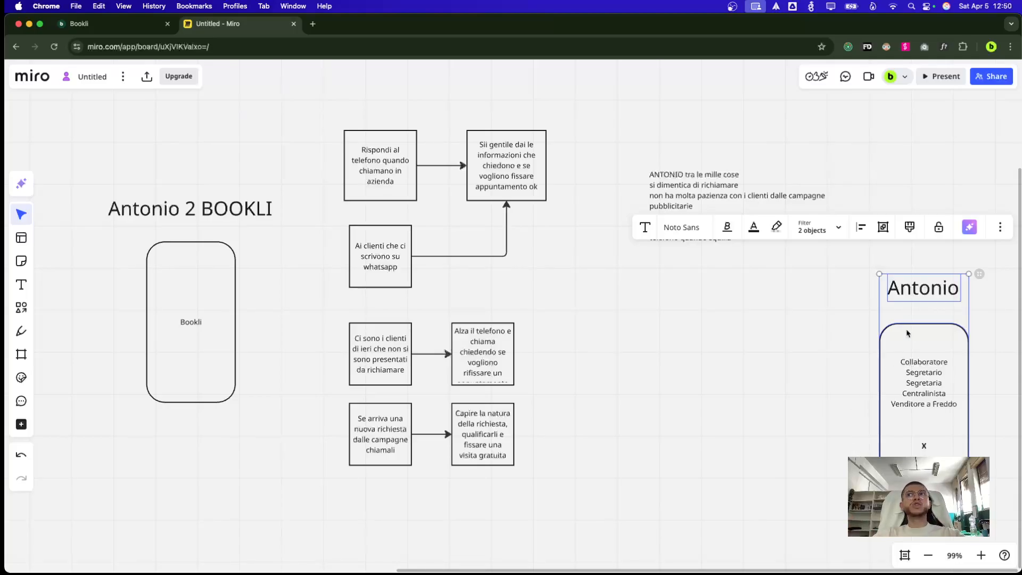
Back in Bookli, add a Pianifica appuntamento rule and assign it a staff member's calendar
key("ctrl+shift+Tab")
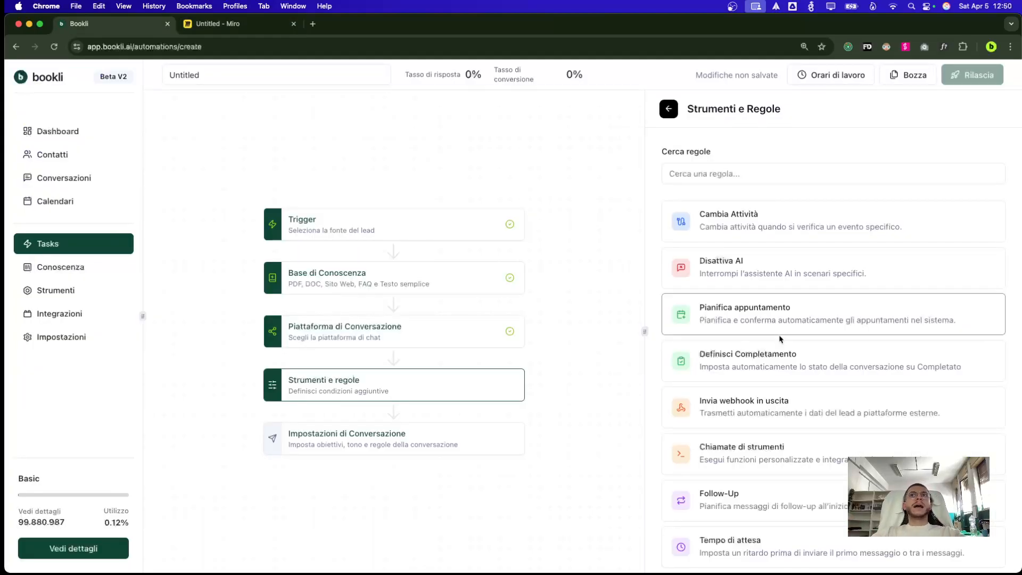
scroll(648, 362, "down", 3)
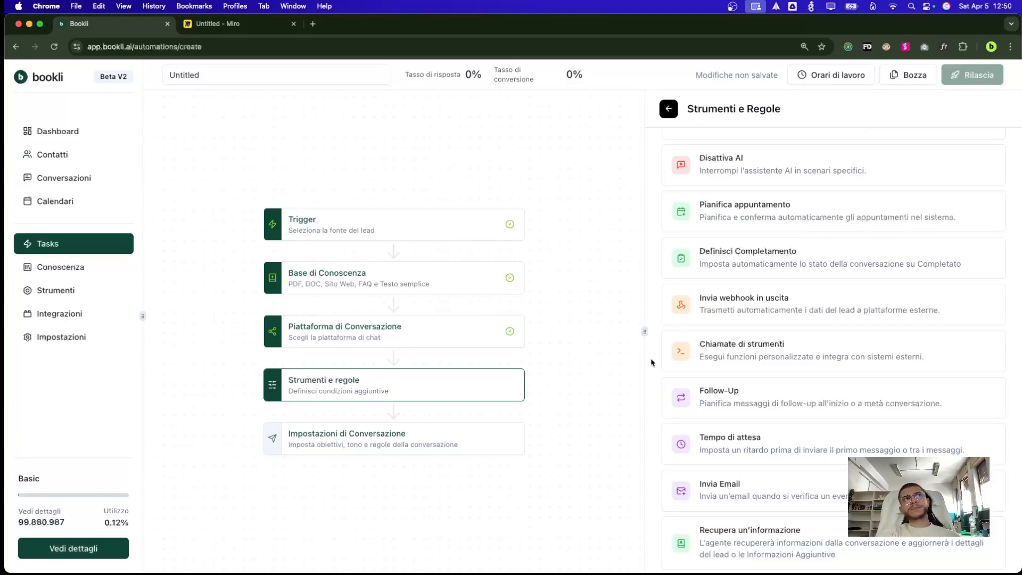
scroll(662, 287, "up", 3)
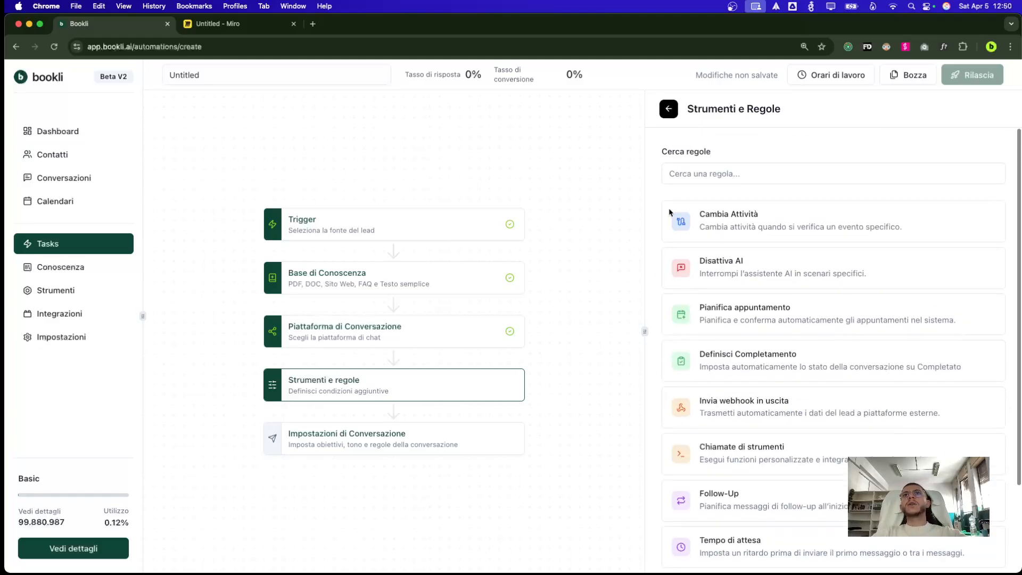
left_click(672, 113)
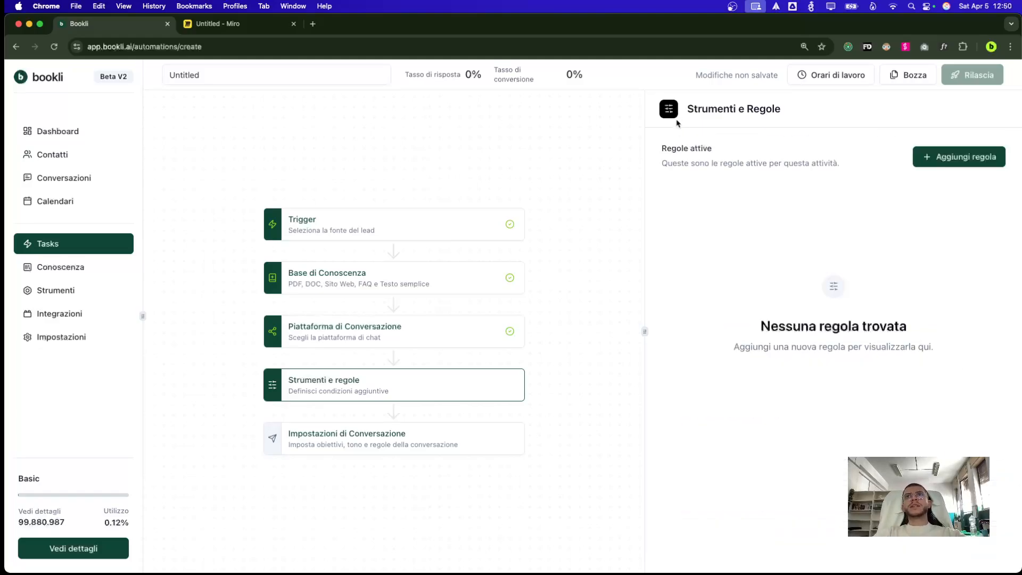
left_click(948, 159)
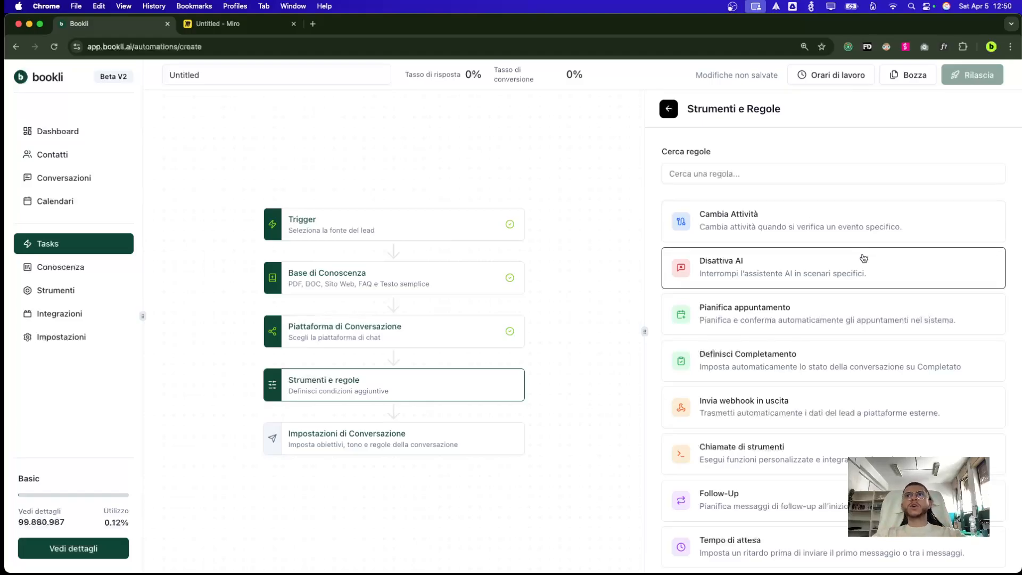
left_click(834, 315)
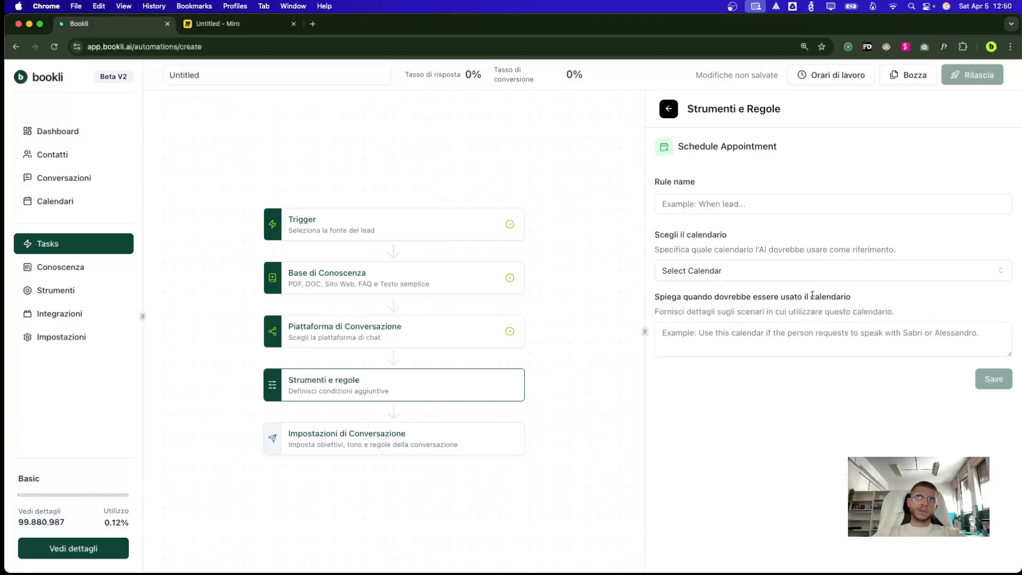
left_click(727, 280)
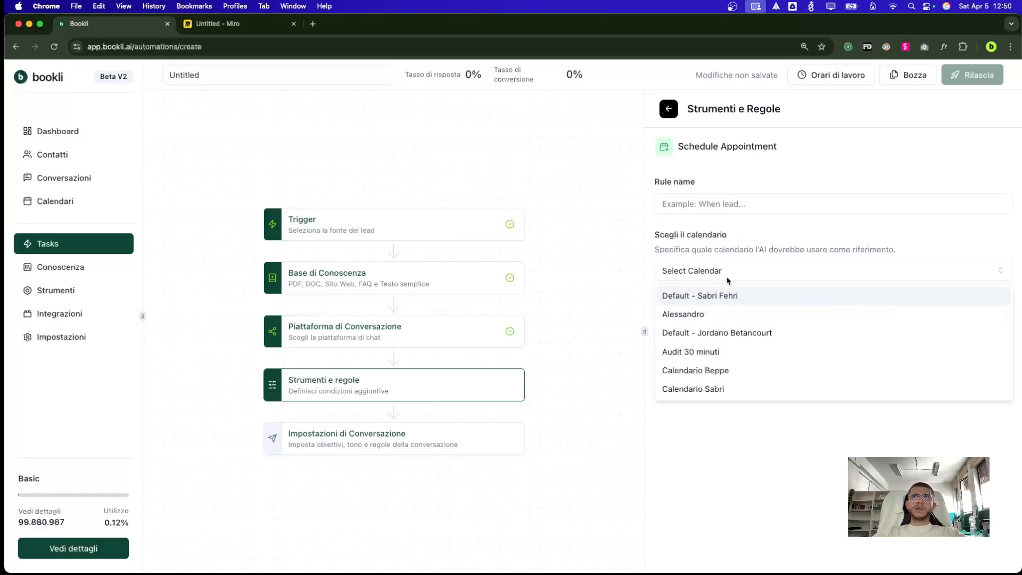
left_click(718, 315)
left_click(719, 337)
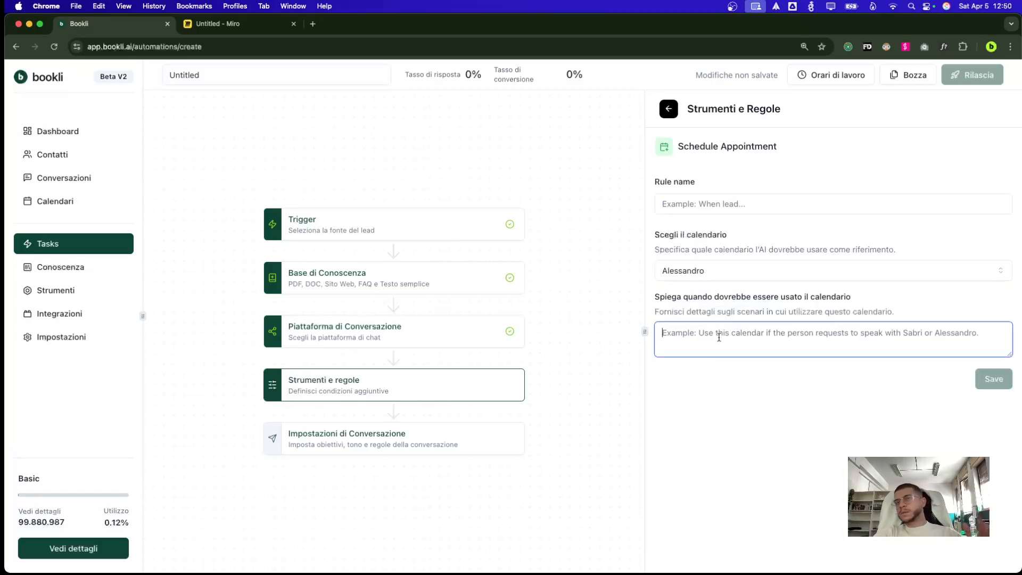
left_click(753, 275)
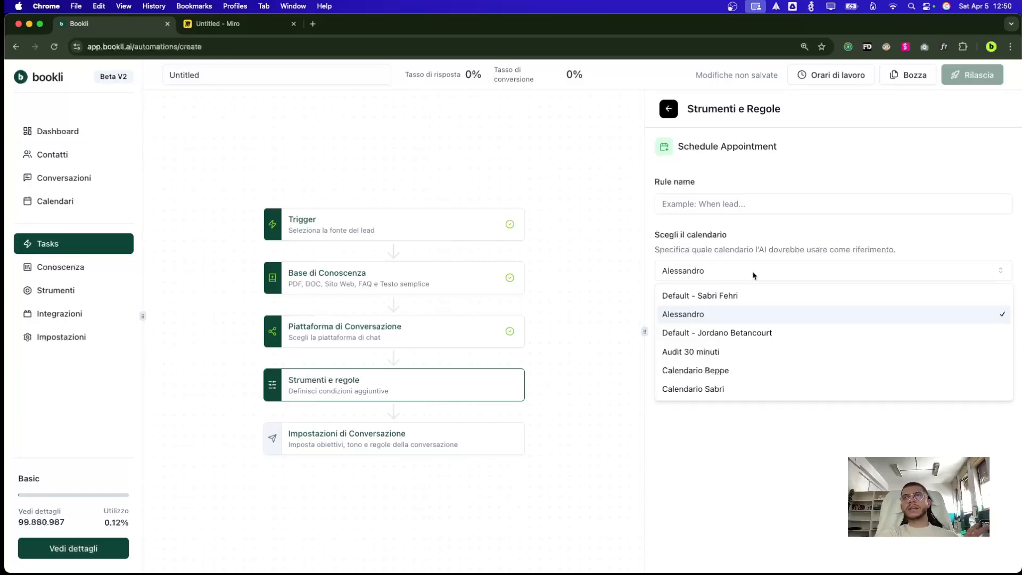
left_click(702, 313)
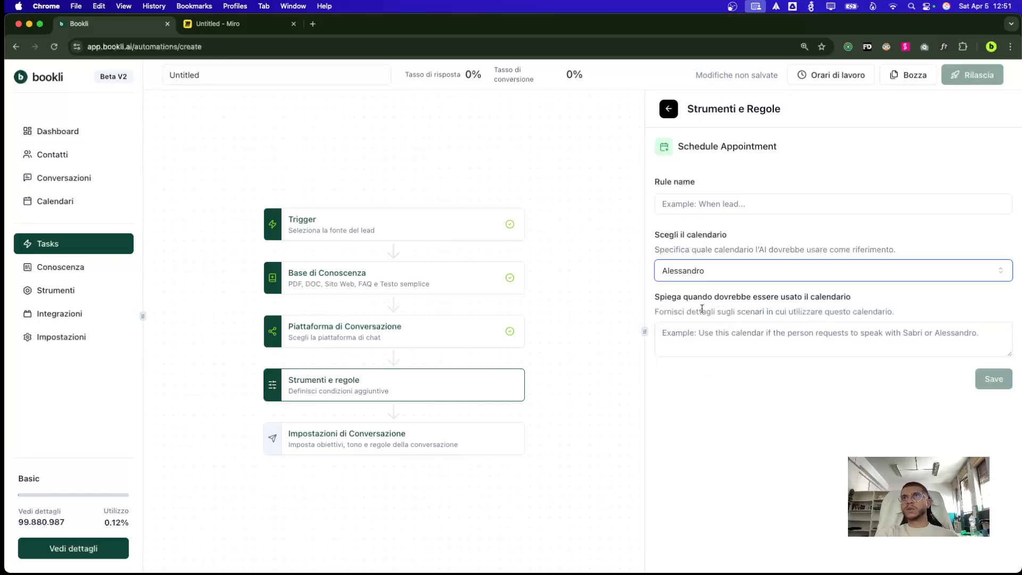
Explain to use the calendar for leads wanting a doctor appointment, name the rule 'dsfsdf', and save
left_click(717, 340)
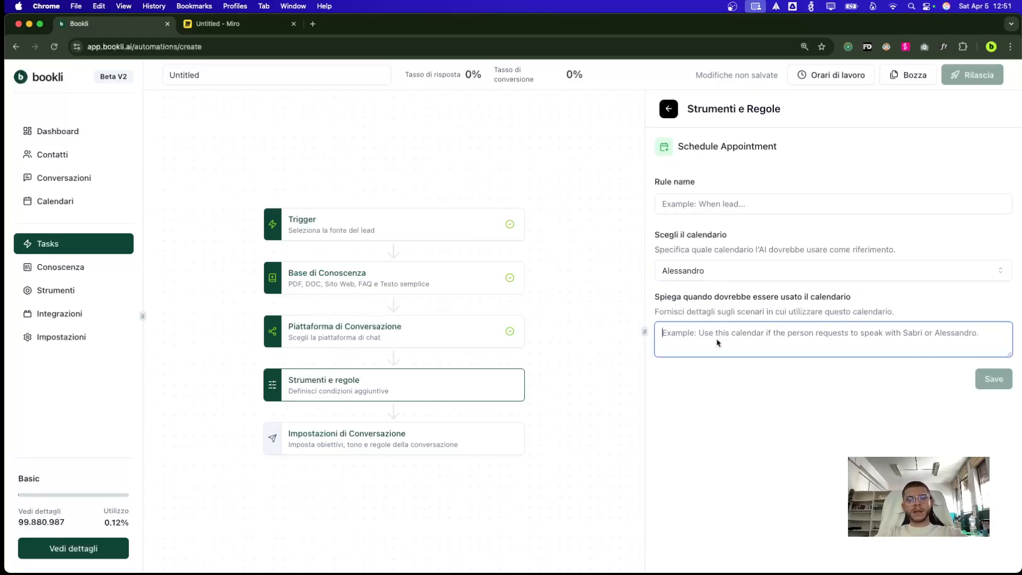
type("u")
key("BackSpace")
type("u")
key("BackSpace")
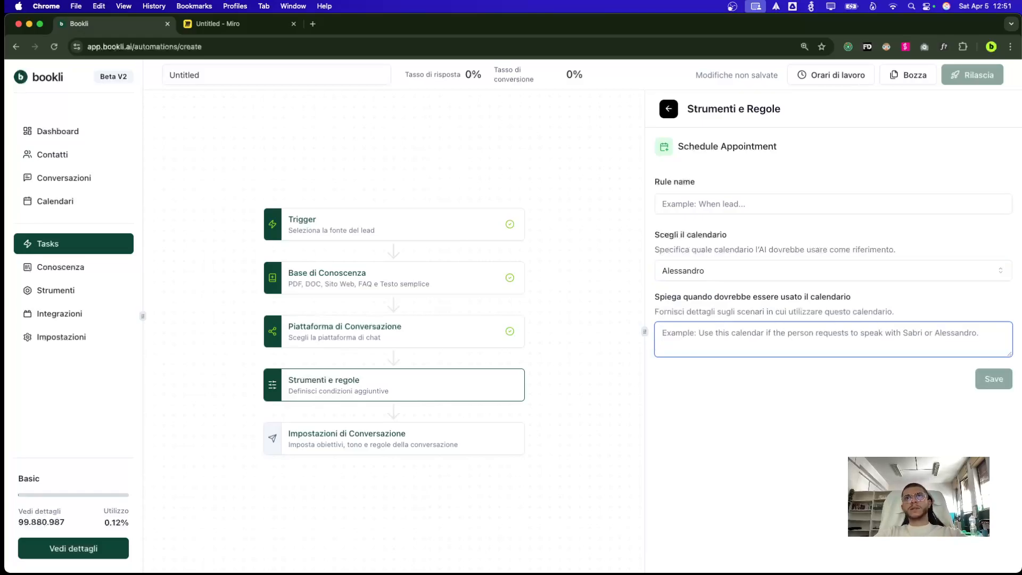
type("Usa ques")
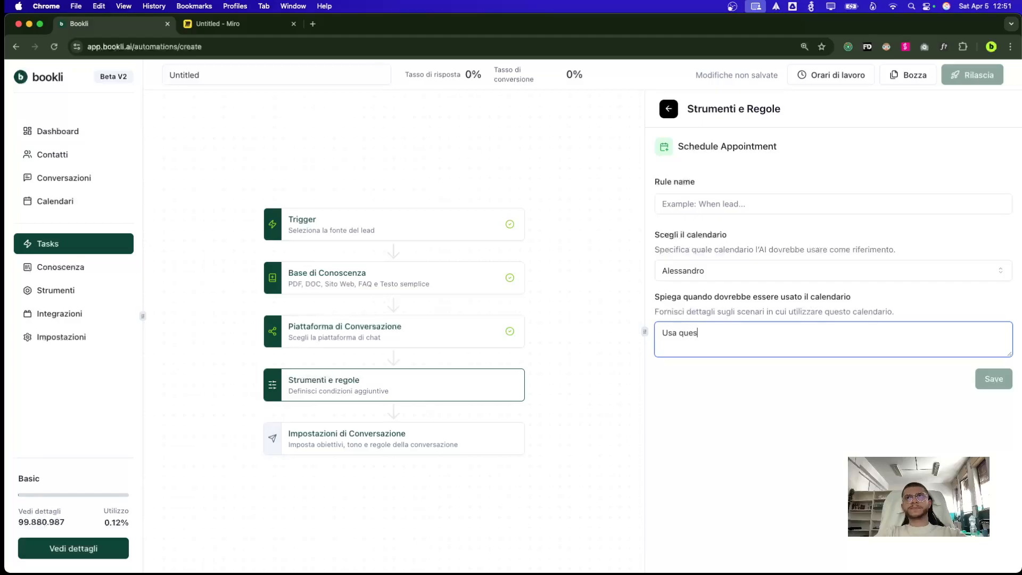
type("to calendario se la persona")
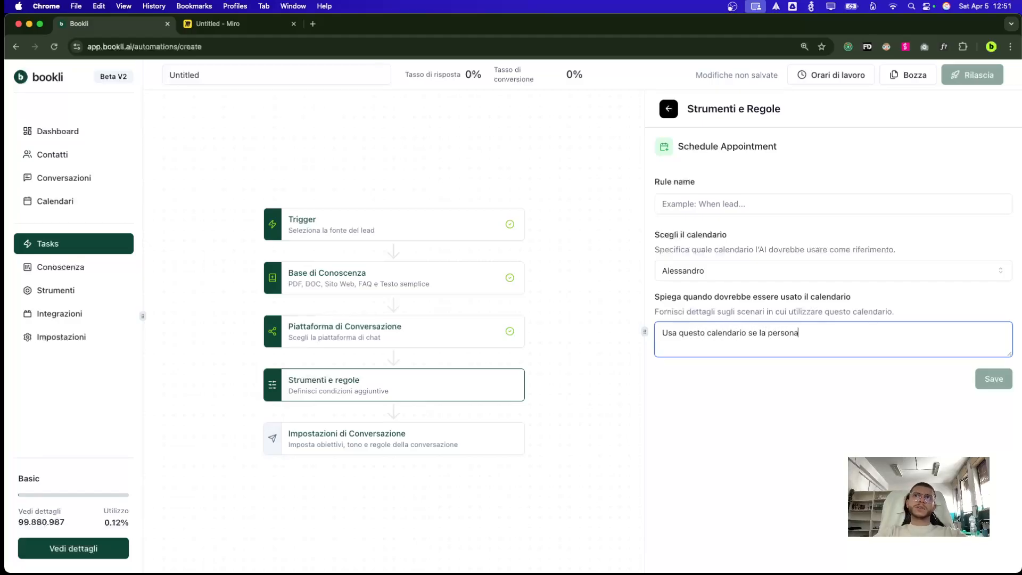
type(" è interessata a f")
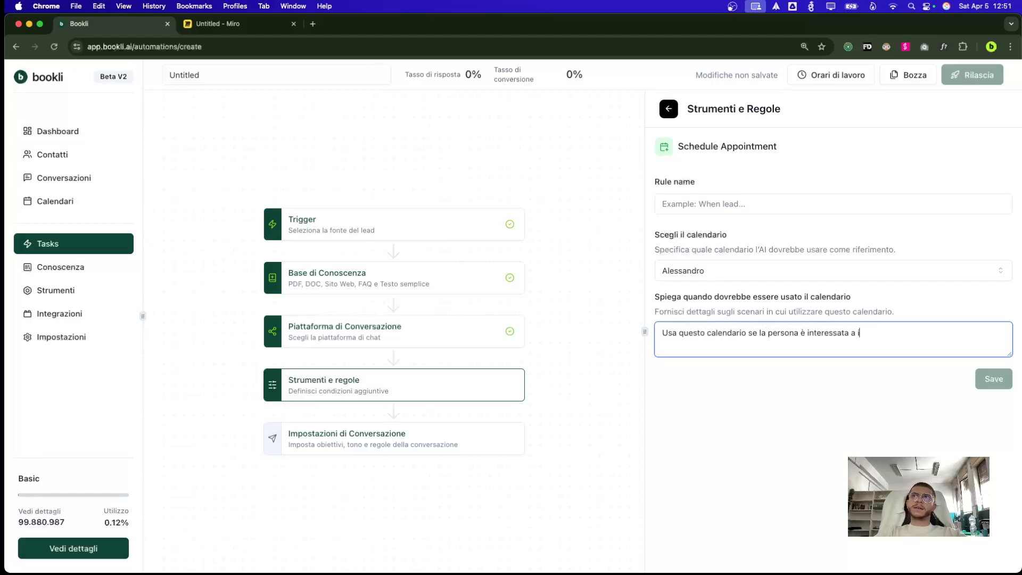
type("issare un appuntamento con il dottore per ")
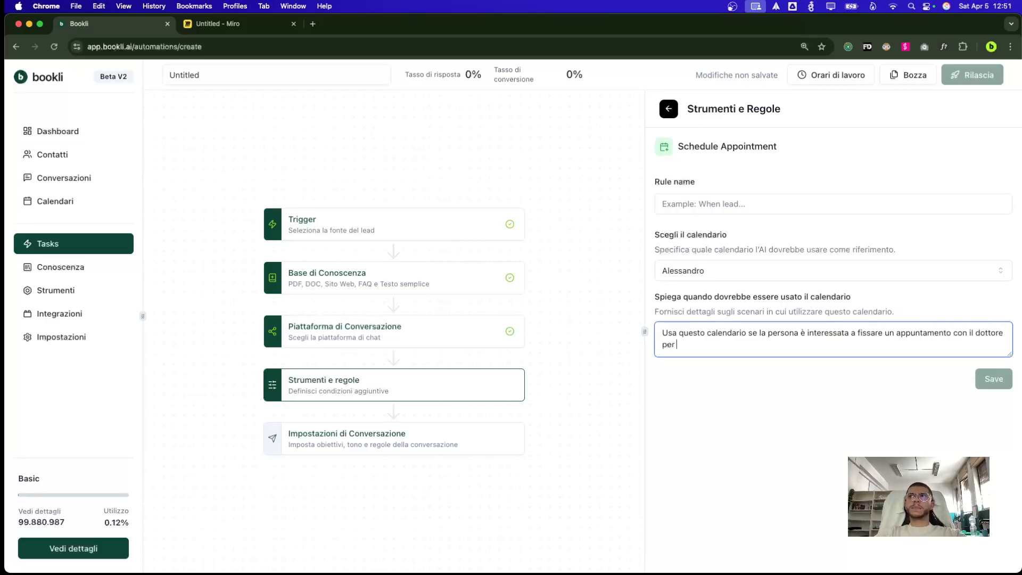
type("implantologia")
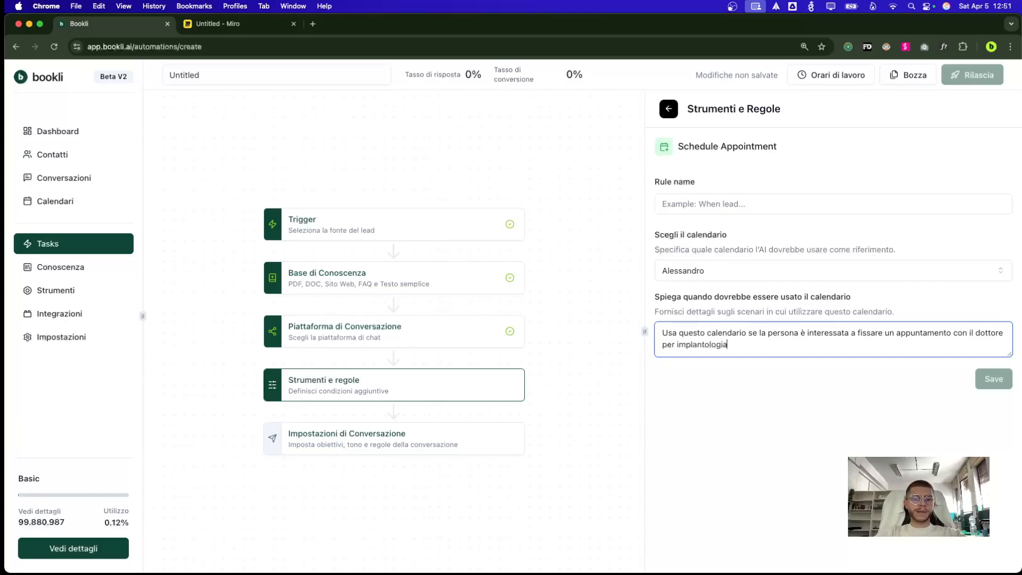
type(". e soprattutto")
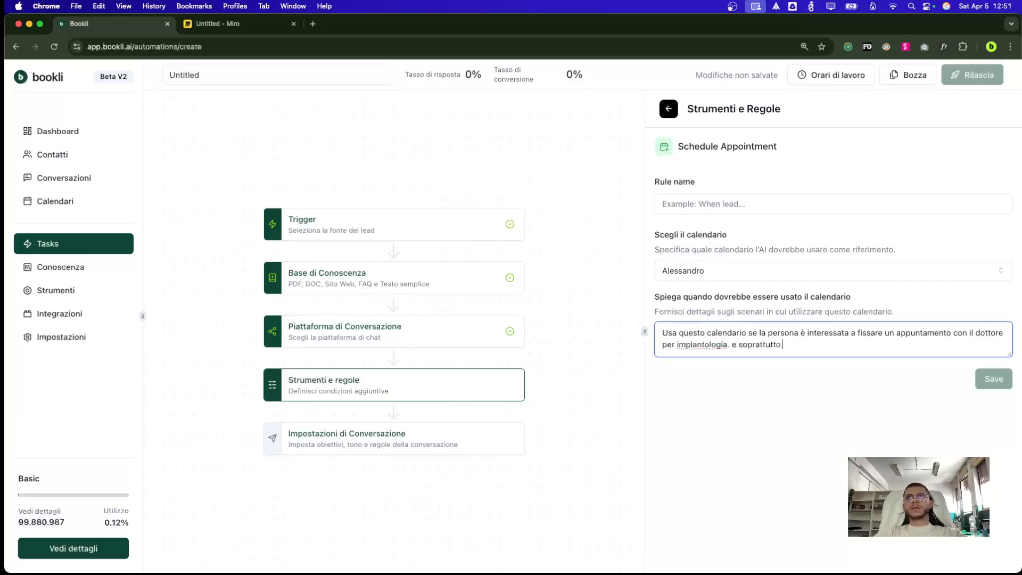
type(" se rispecchia tut")
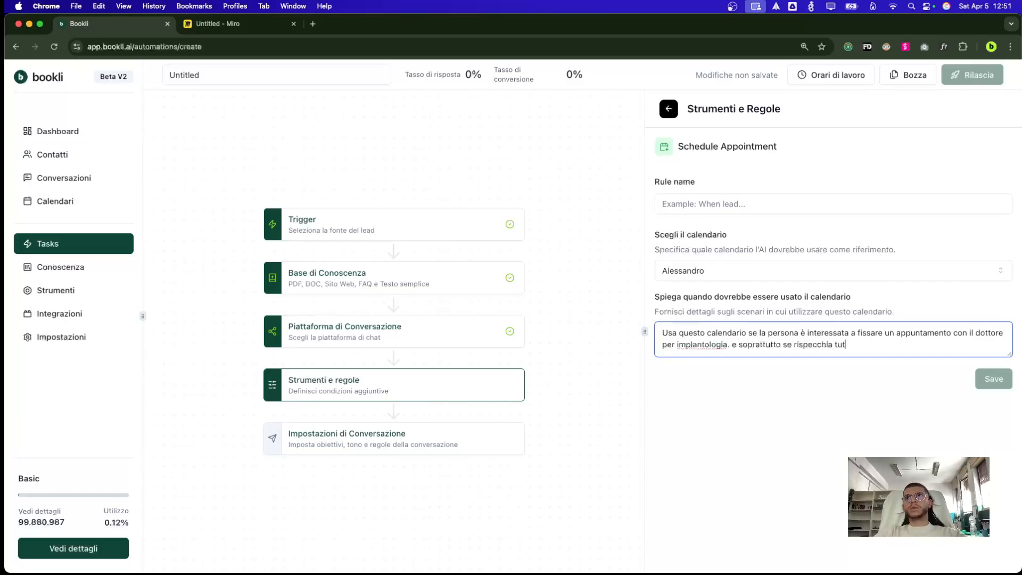
type("ti i nostri criteri ")
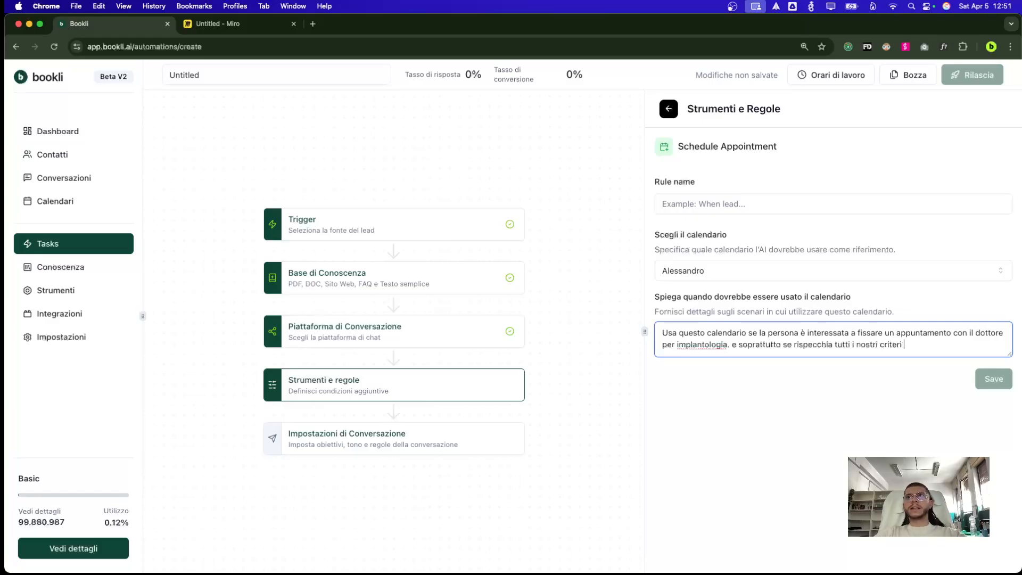
type("di qualifica")
left_click(670, 203)
type("dsfsdf")
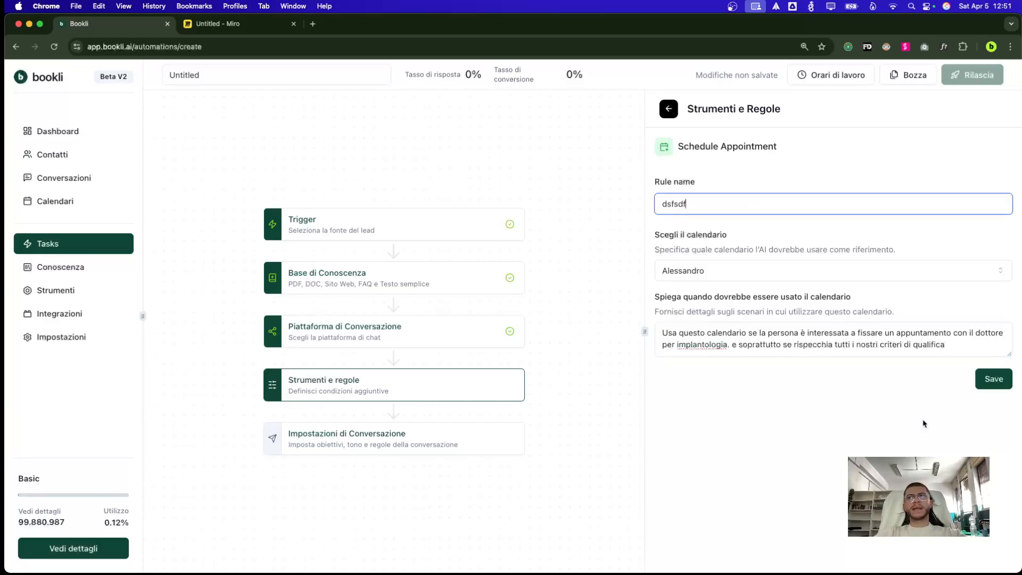
left_click(994, 379)
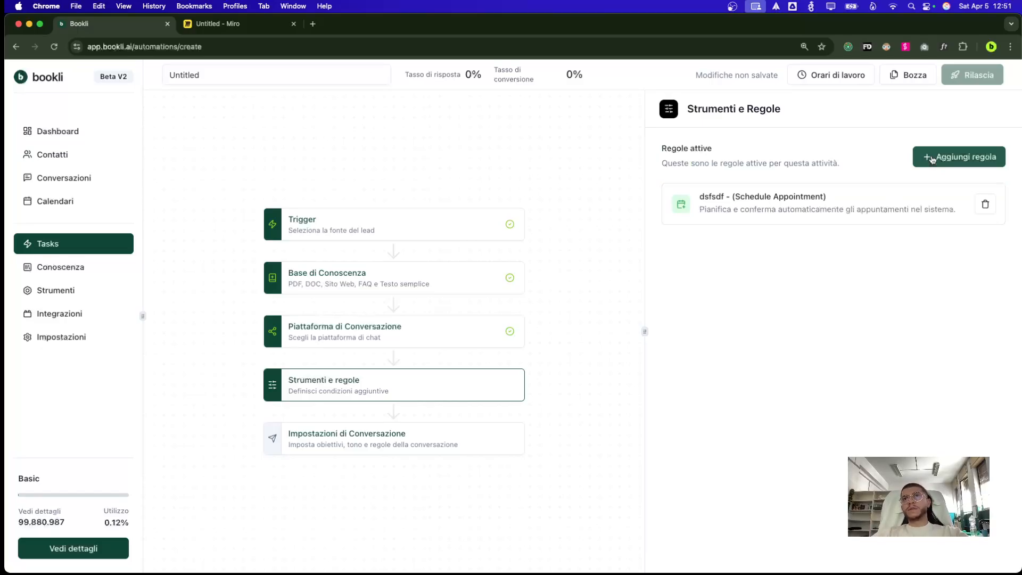
Add a Send Email rule triggered on Appointment Booked and enter the doctor's email as recipient
left_click(932, 160)
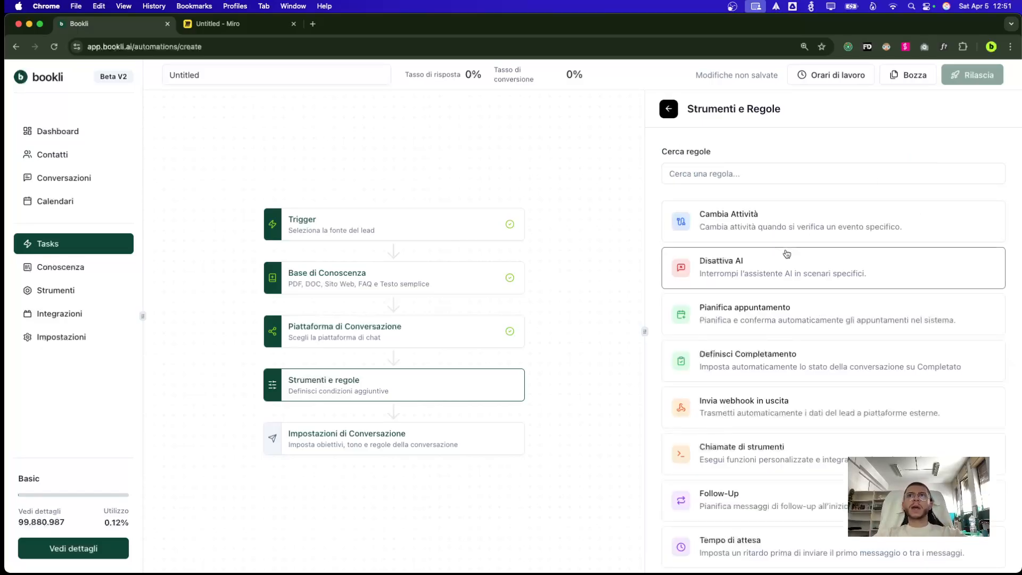
scroll(756, 426, "down", 5)
left_click(737, 429)
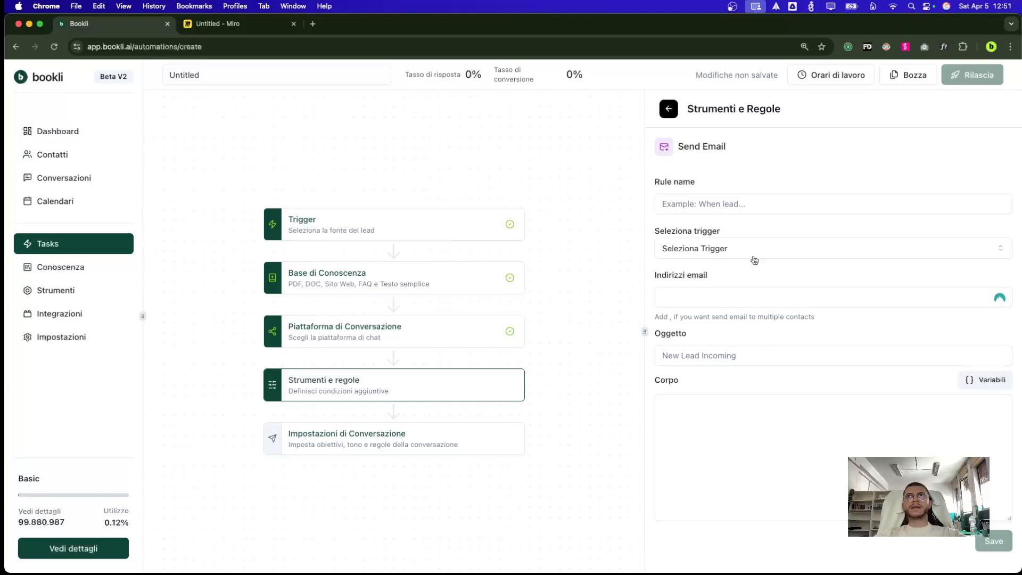
left_click(753, 258)
left_click(740, 310)
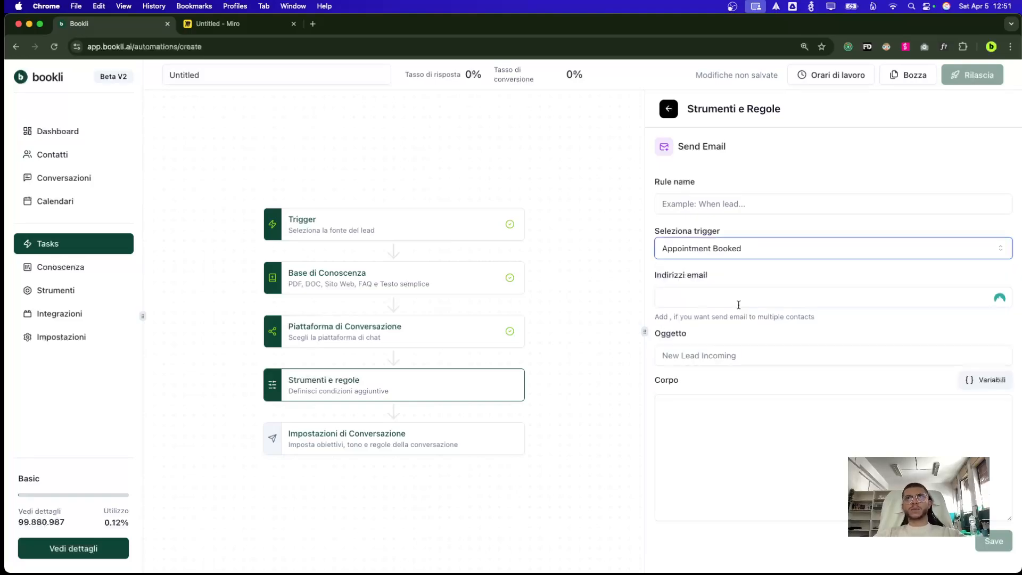
left_click(738, 305)
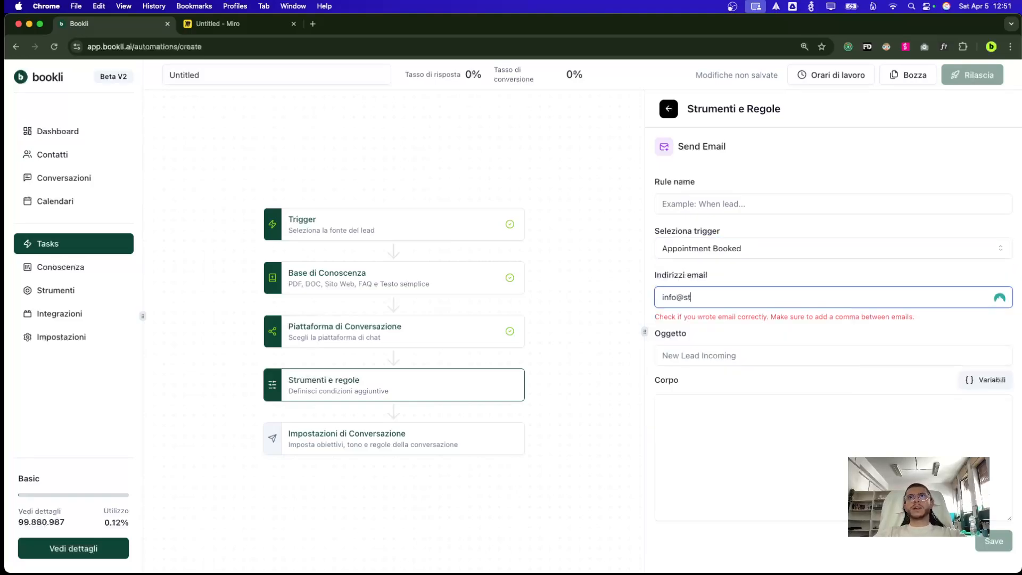
left_click(730, 345)
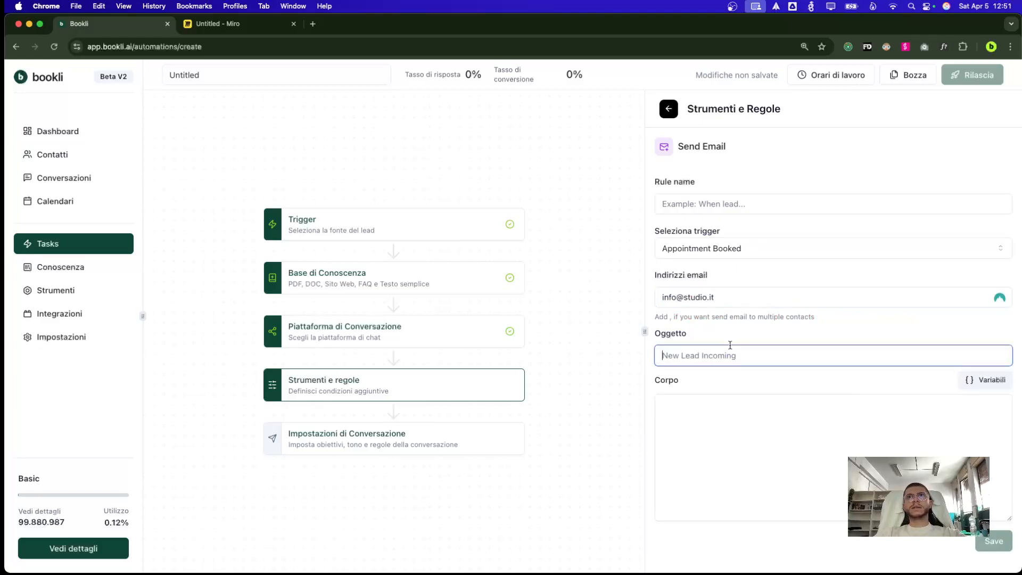
double_click(703, 300)
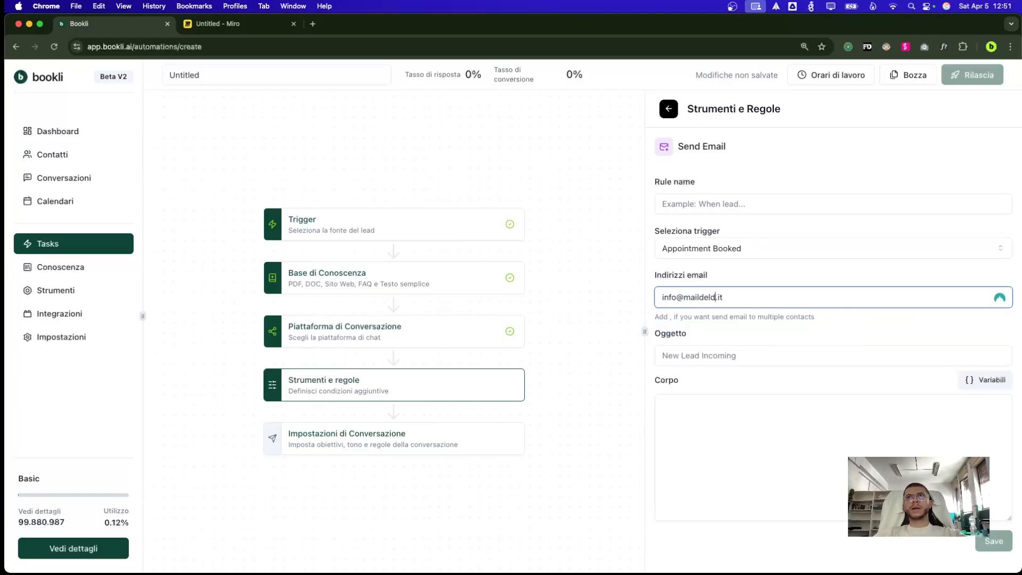
Set the subject 'Ho fissato un appuntamento' and write a body greeting the doctor about the booking
left_click(692, 356)
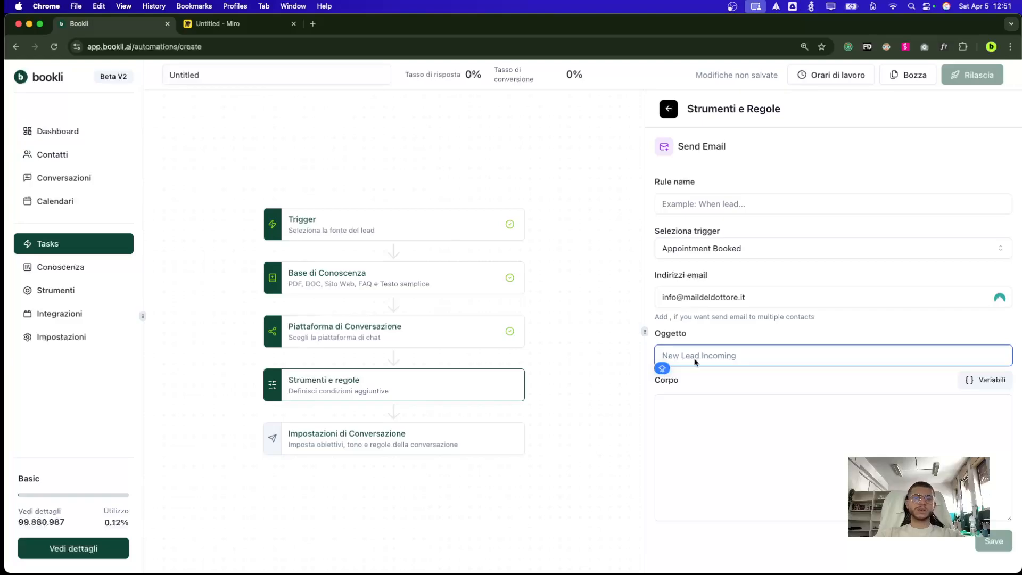
type("Ho fissato un appun")
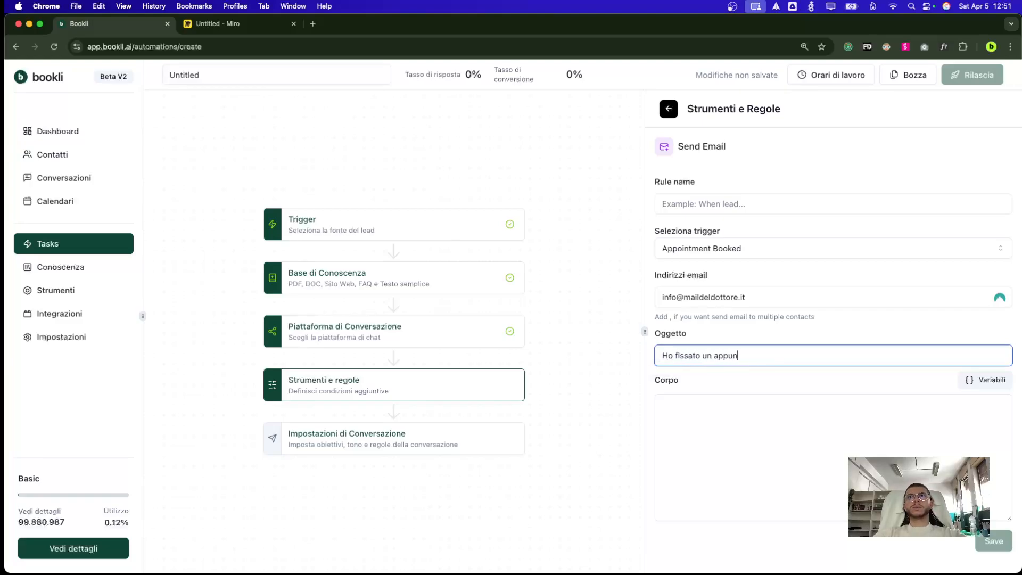
type("tamento")
key("Tab")
left_click(772, 450)
type("Ci")
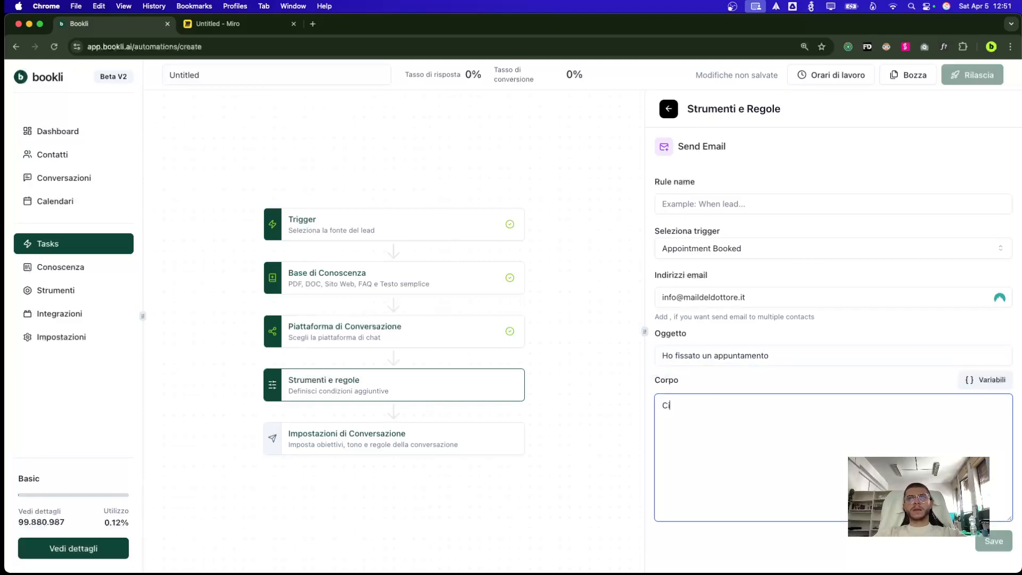
type("ao,")
key("Return")
key("BackSpace")
key("BackSpace")
key("BackSpace")
type("doc,")
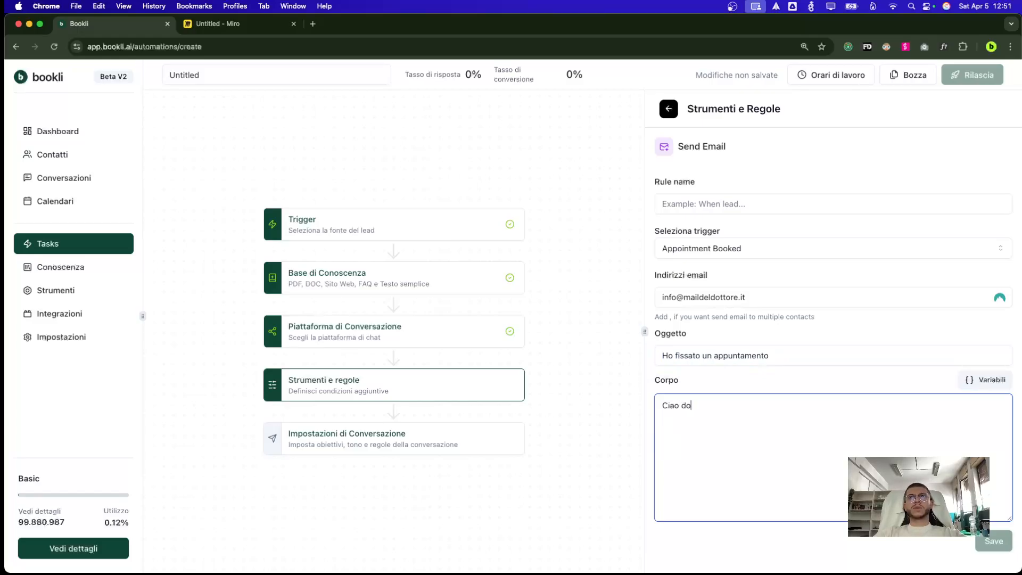
key("Return")
key("Return")
type("Sono Antonio Al")
type(" e ho fissato un app")
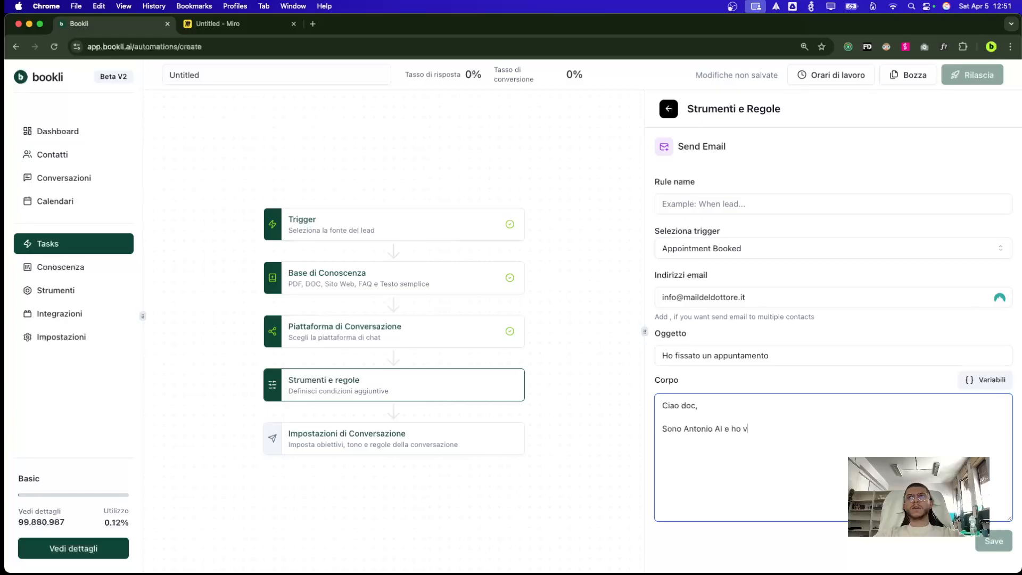
type("untamento con:")
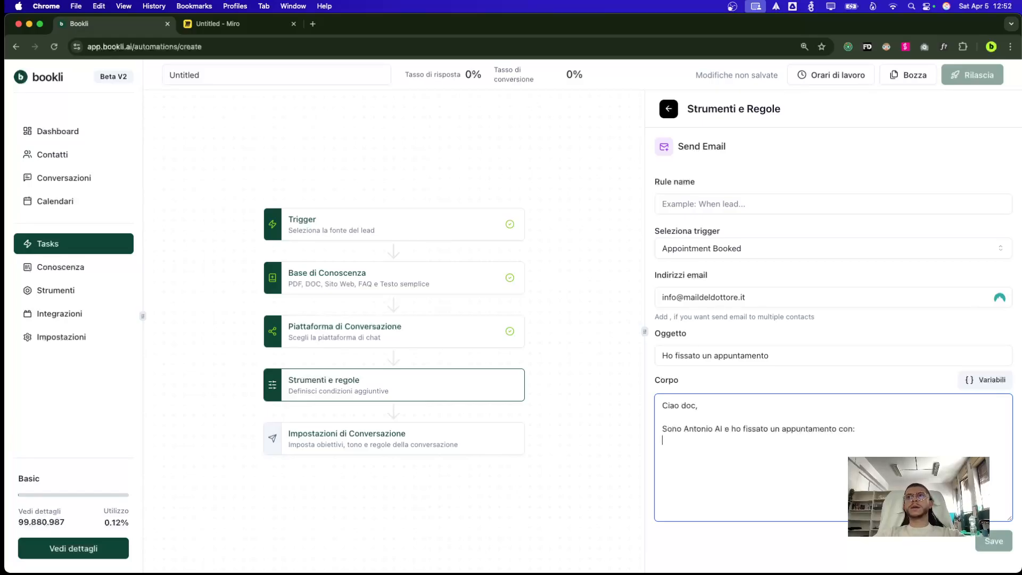
Insert the lead name and phone variables into the body, name the rule 'Mail', and save
left_click(989, 379)
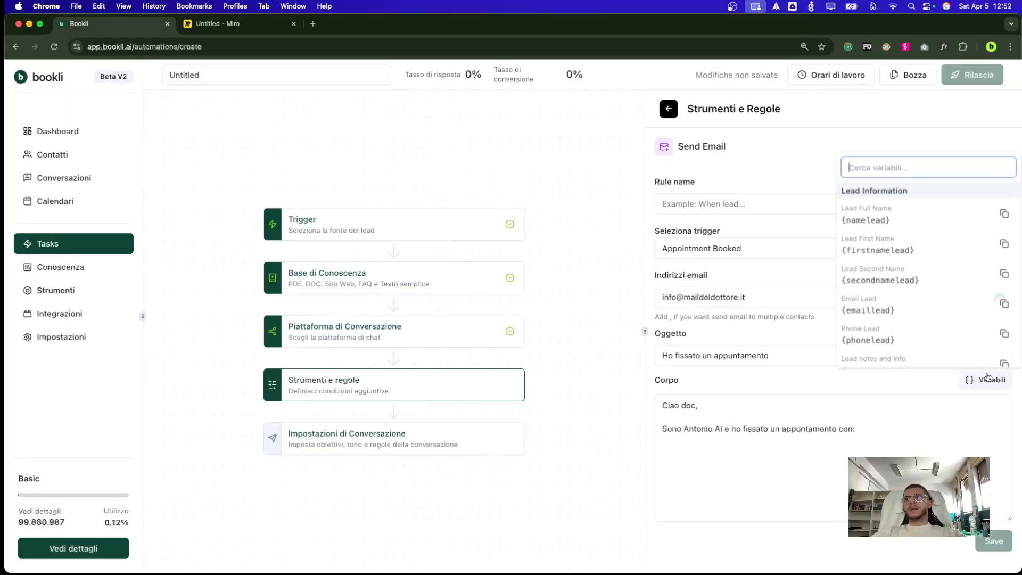
left_click(899, 213)
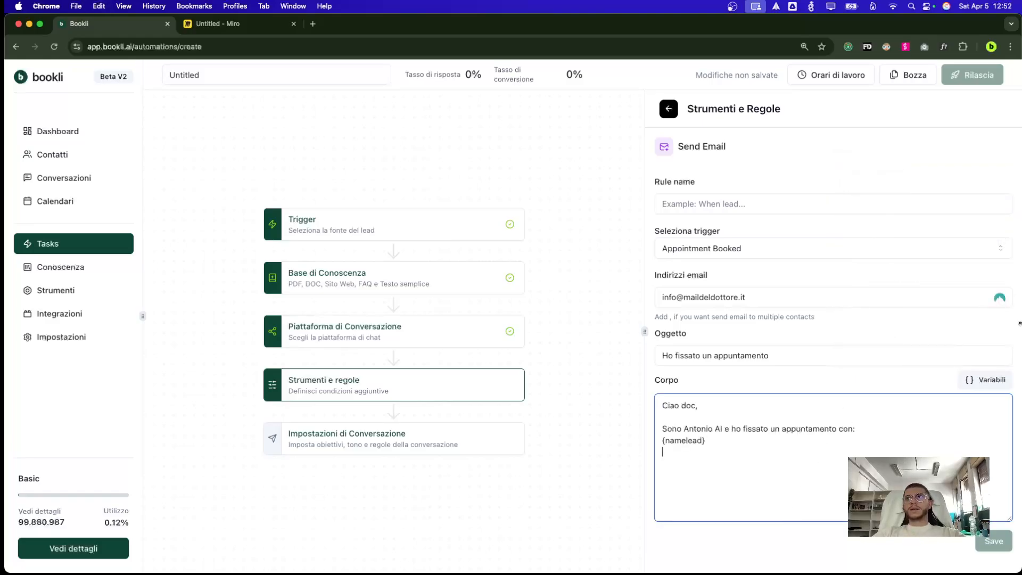
left_click(985, 379)
left_click(825, 489)
key("cmd+v")
key("Return")
key("Return")
type("C")
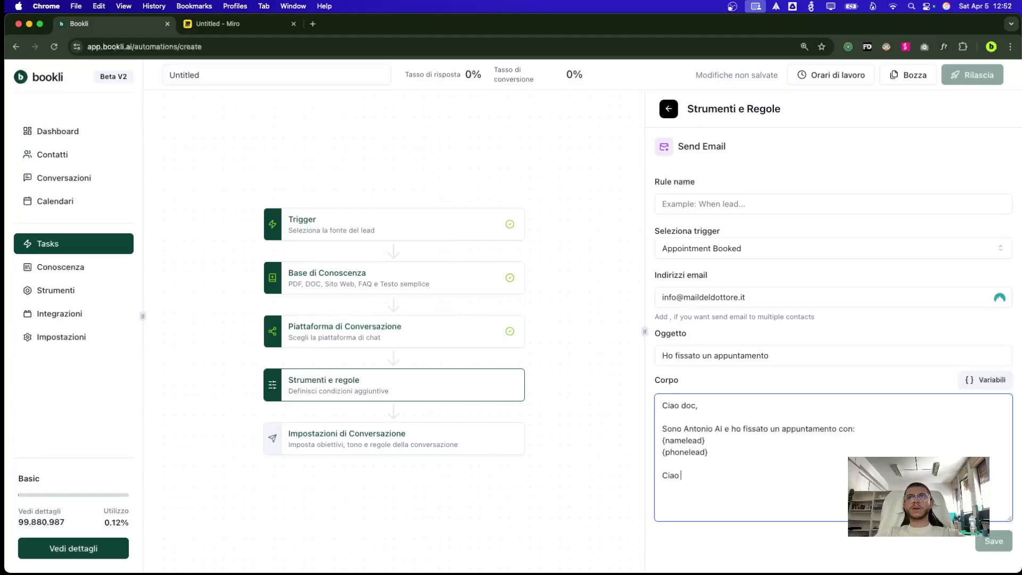
left_click(784, 209)
type("Mila")
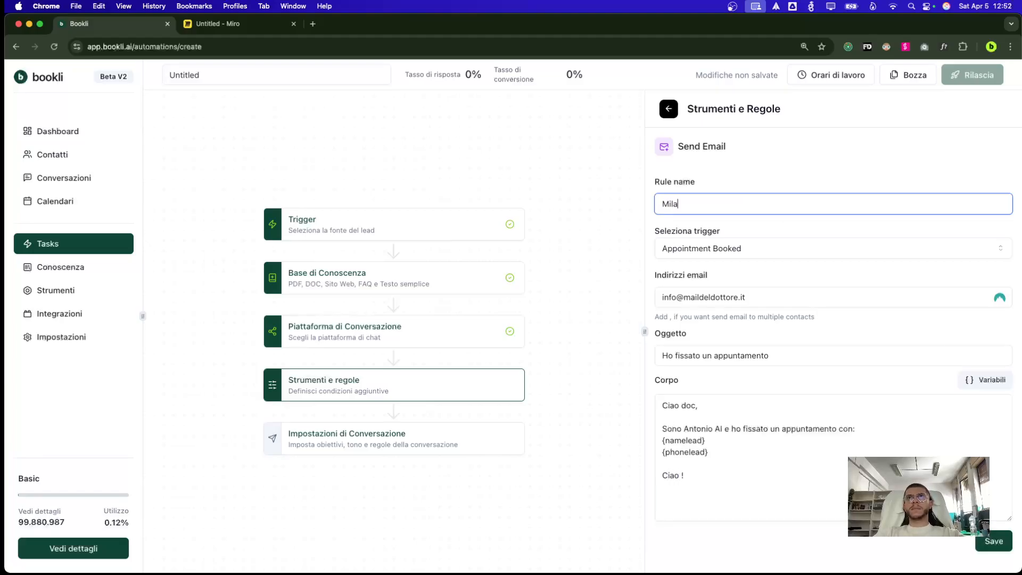
left_click(1010, 547)
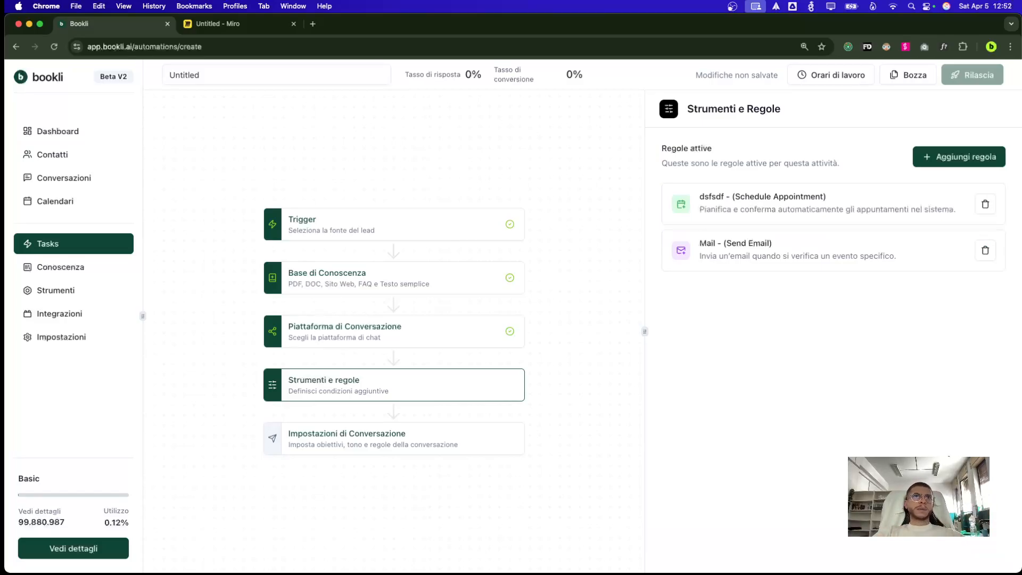
Add a Disattiva AI rule named 'se persona insulta'
left_click(955, 157)
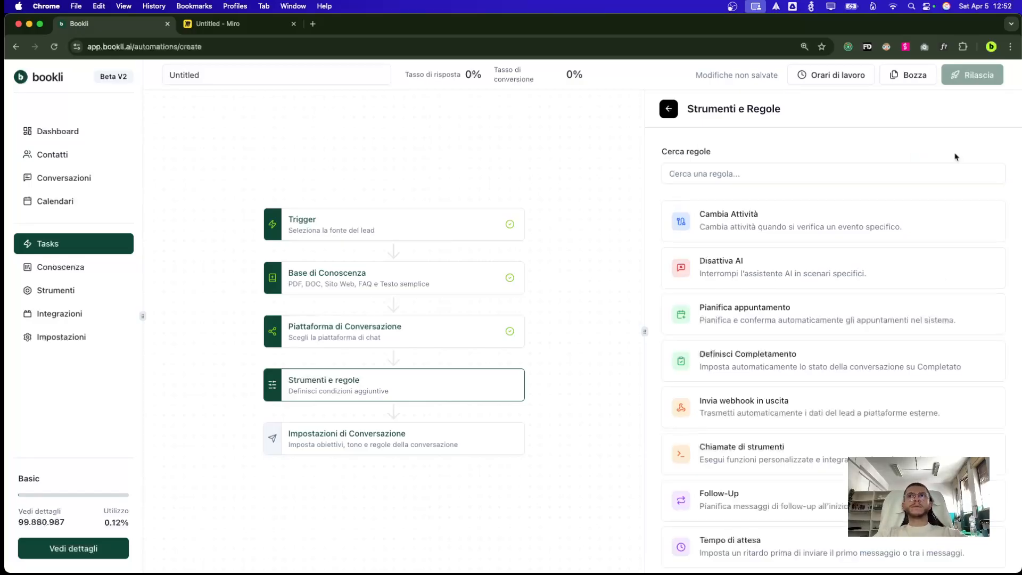
left_click(795, 276)
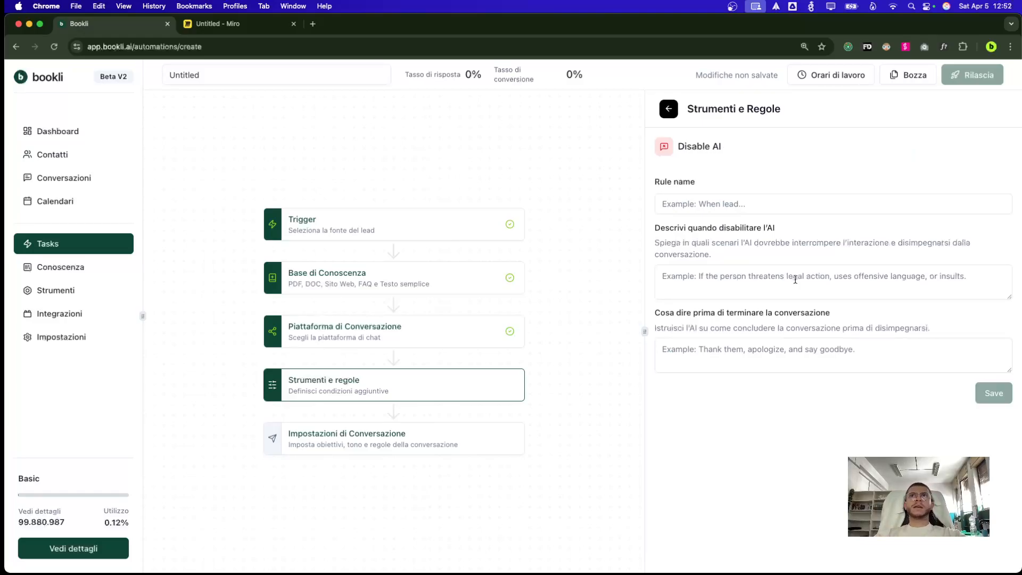
left_click(737, 199)
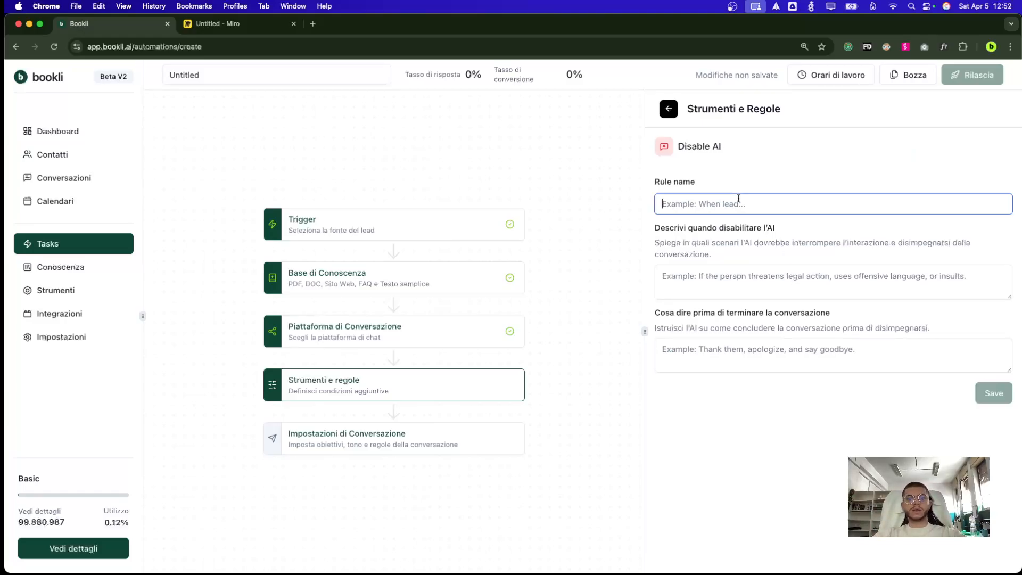
type("se persona insulta")
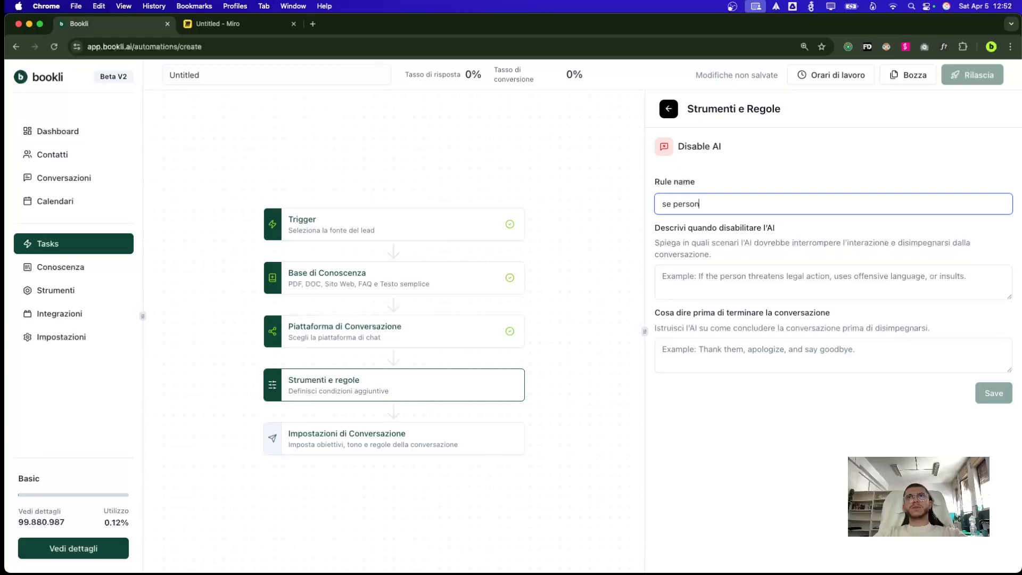
Hang up when the caller threatens, insults or is uninterested, saying 'Ringrazia per l'attenzione e saluta', then save
key("Tab")
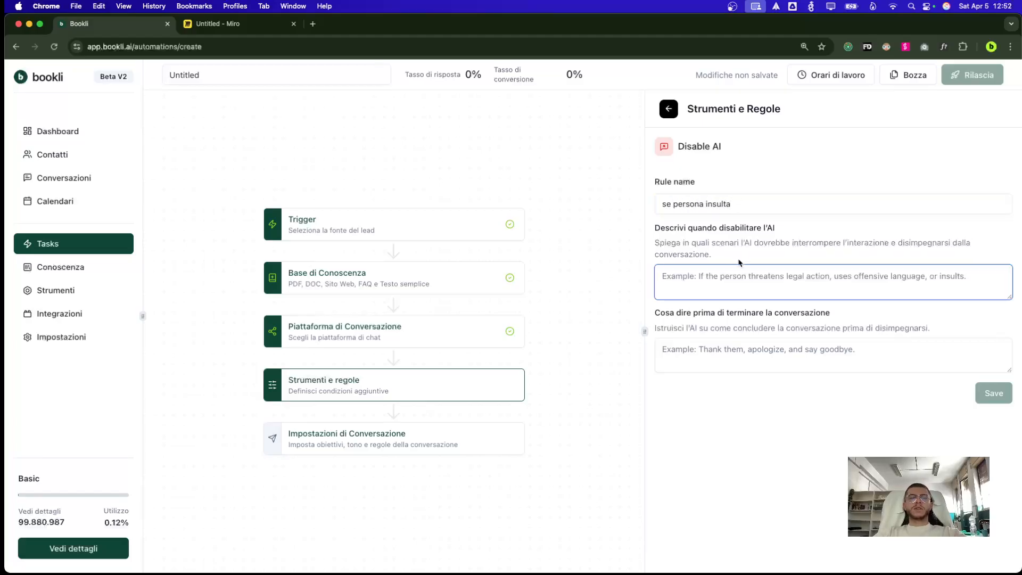
type("Usa queso")
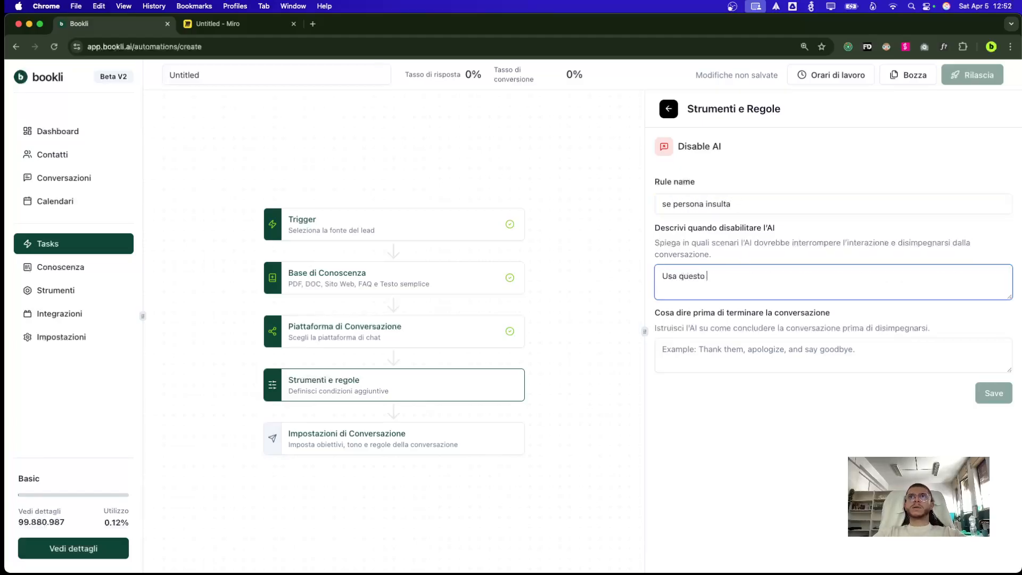
type(" strumento per riaggan")
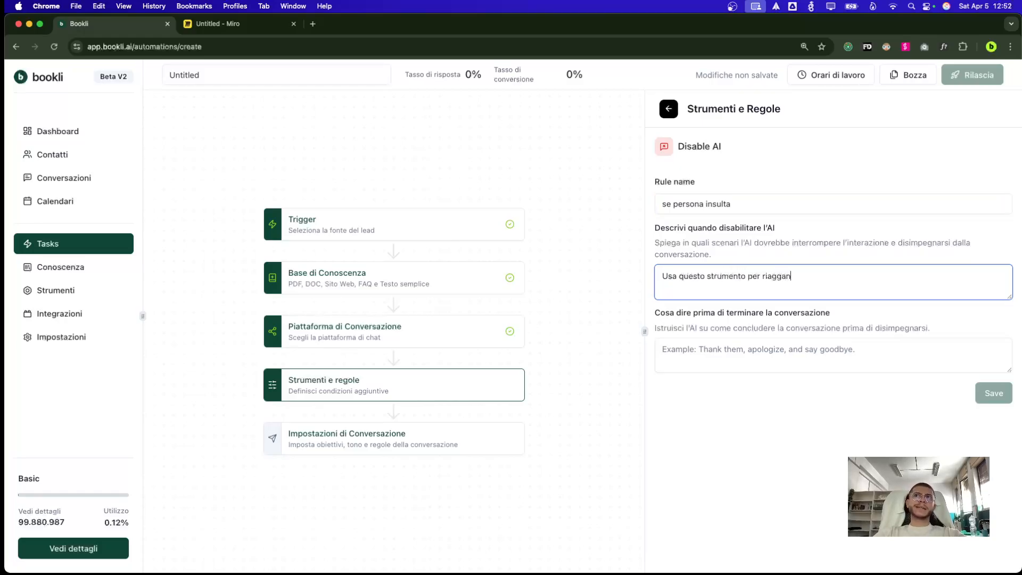
type("ciare la telefonata")
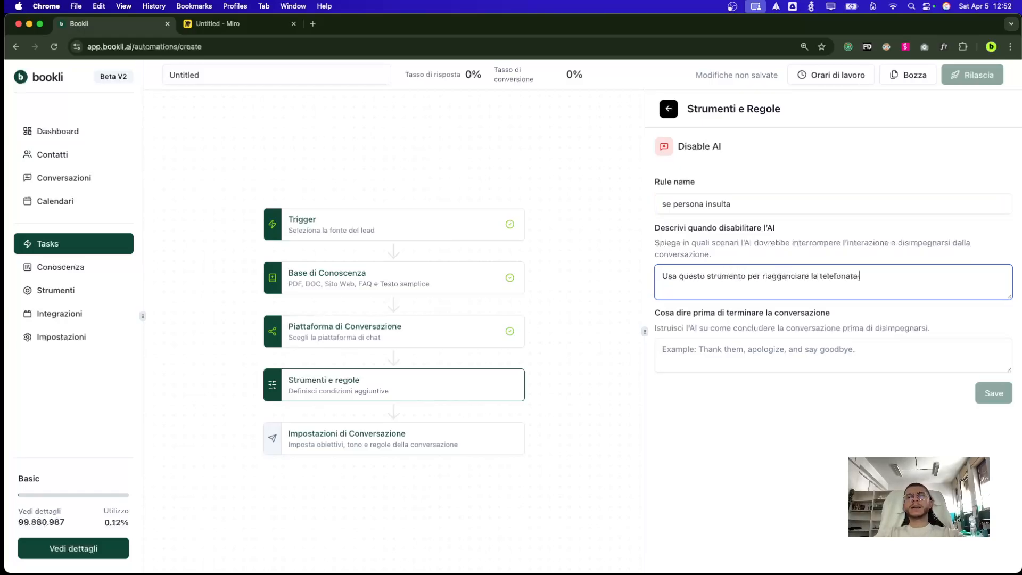
type(" nel caso in cui l'inte")
type("ript")
key("BackSpace")
key("BackSpace")
key("BackSpace")
key("BackSpace")
type("rlocutore ")
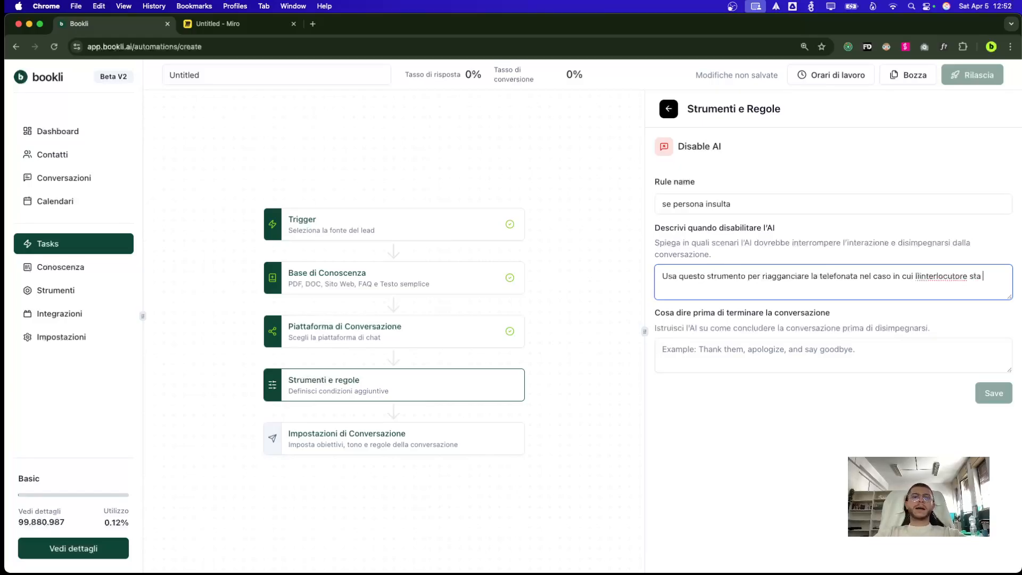
type("ti sta minacciando oppure ")
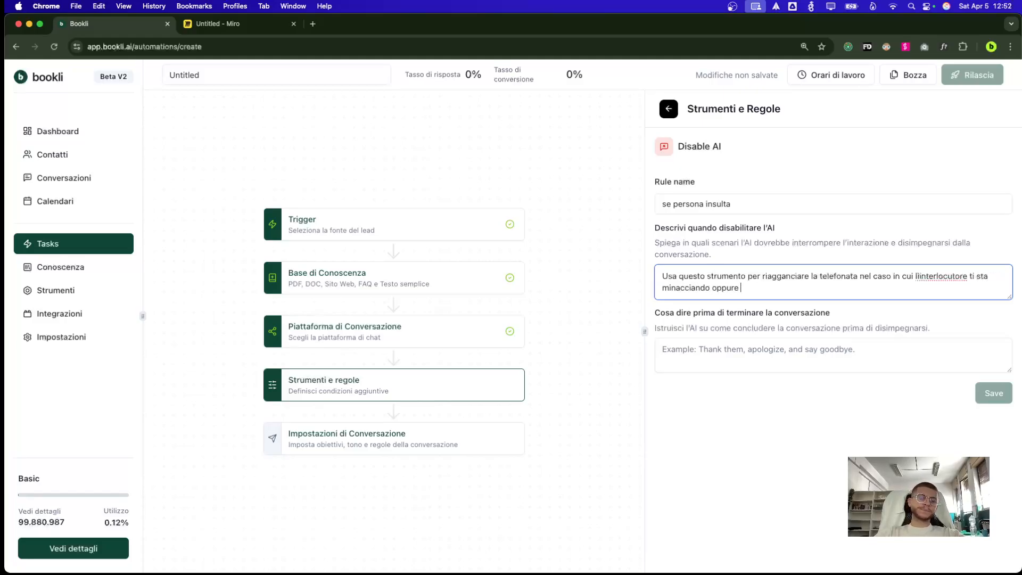
type("insult")
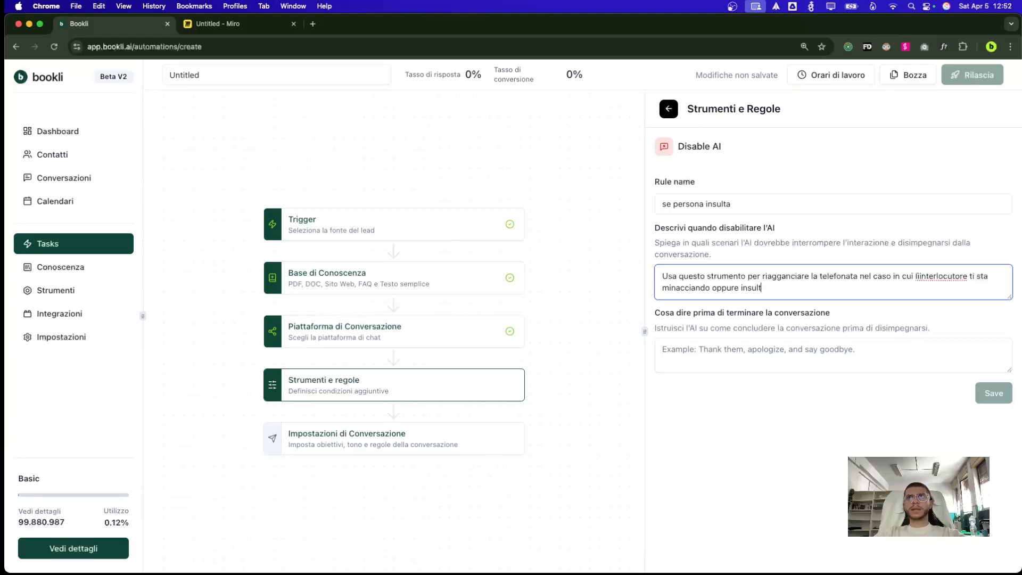
type("a oppure non è per niente interessato")
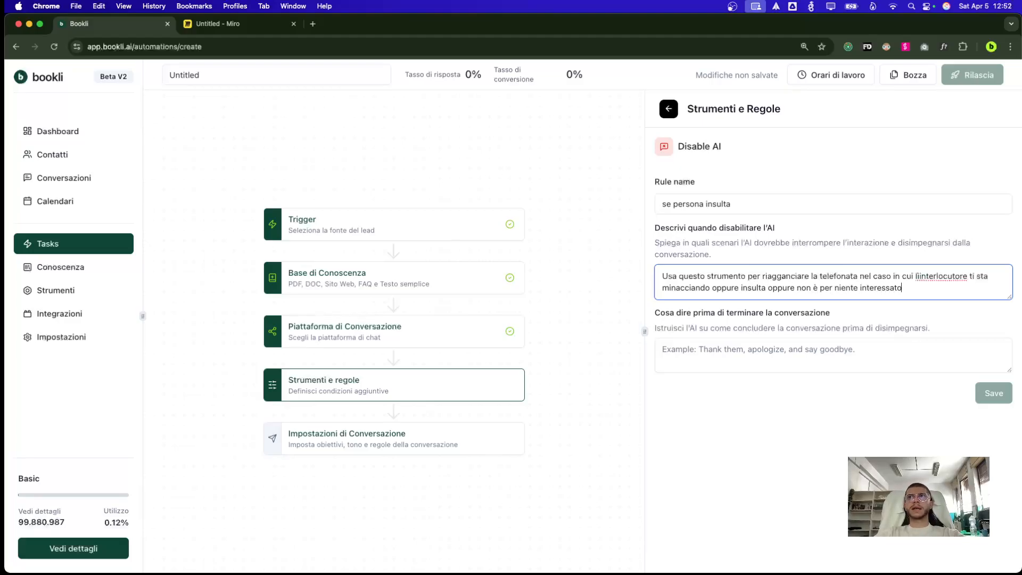
left_click(662, 349)
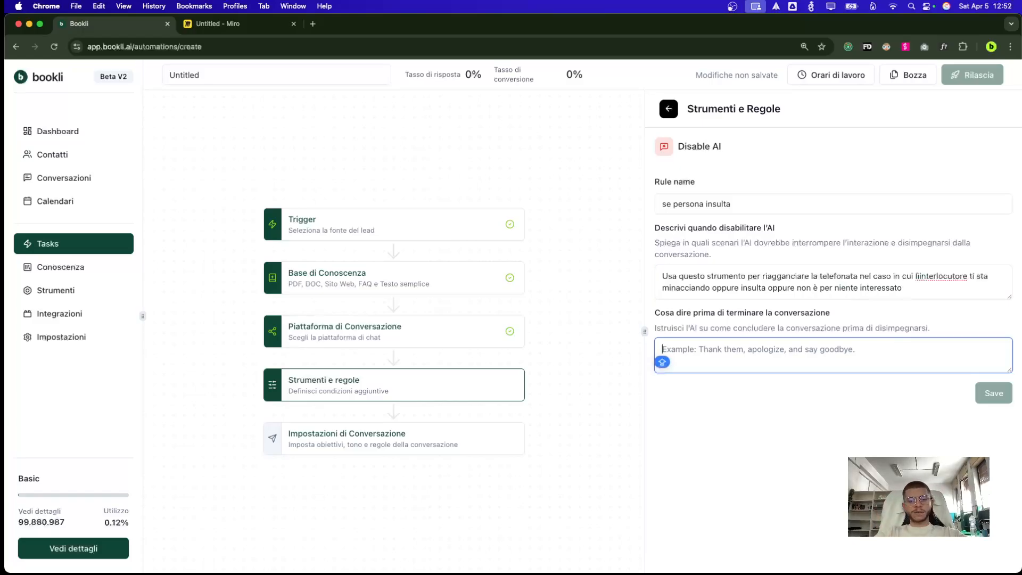
type("Ringrazia")
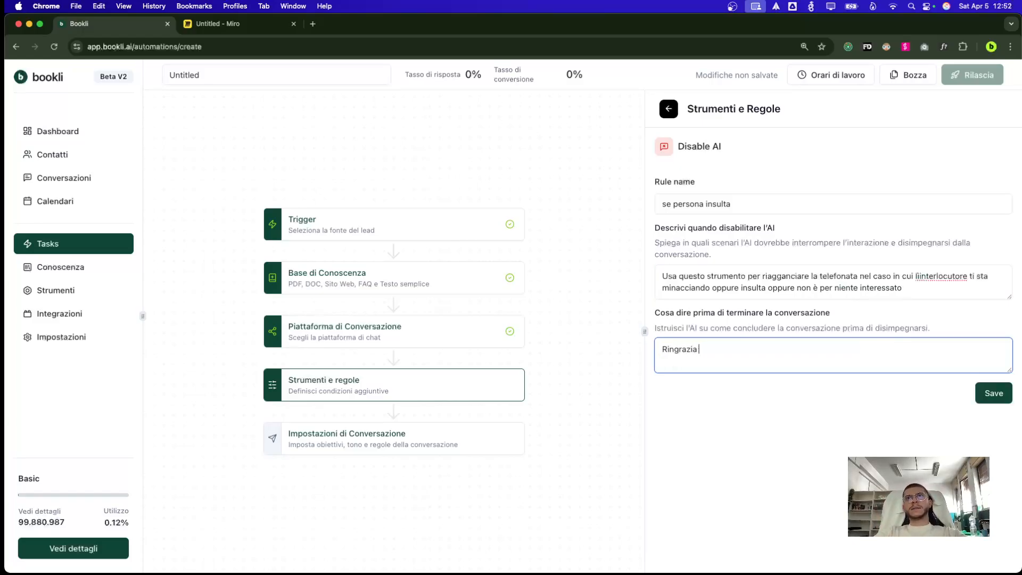
type(" per l'attenzione e sa")
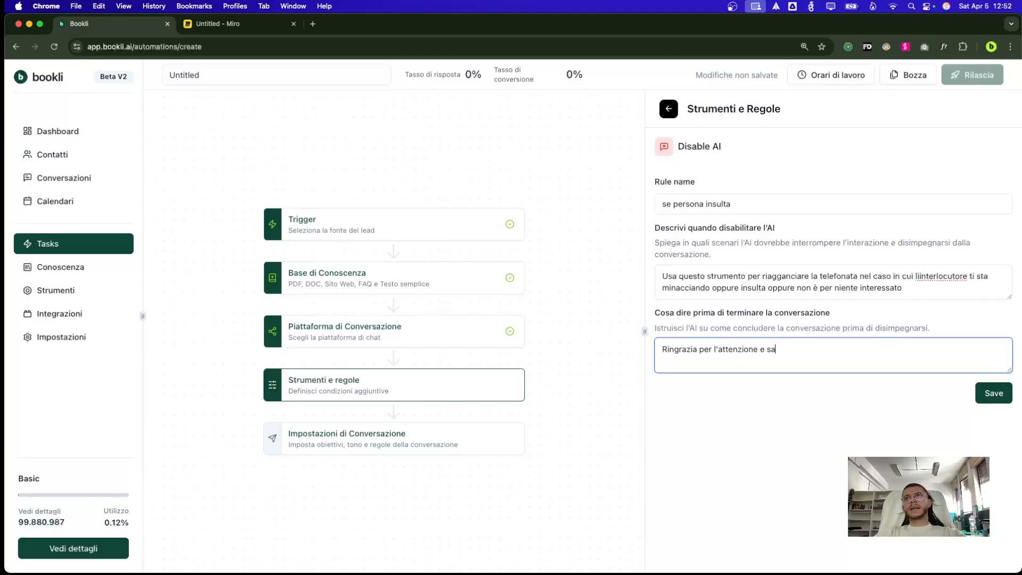
type("luta")
left_click(994, 394)
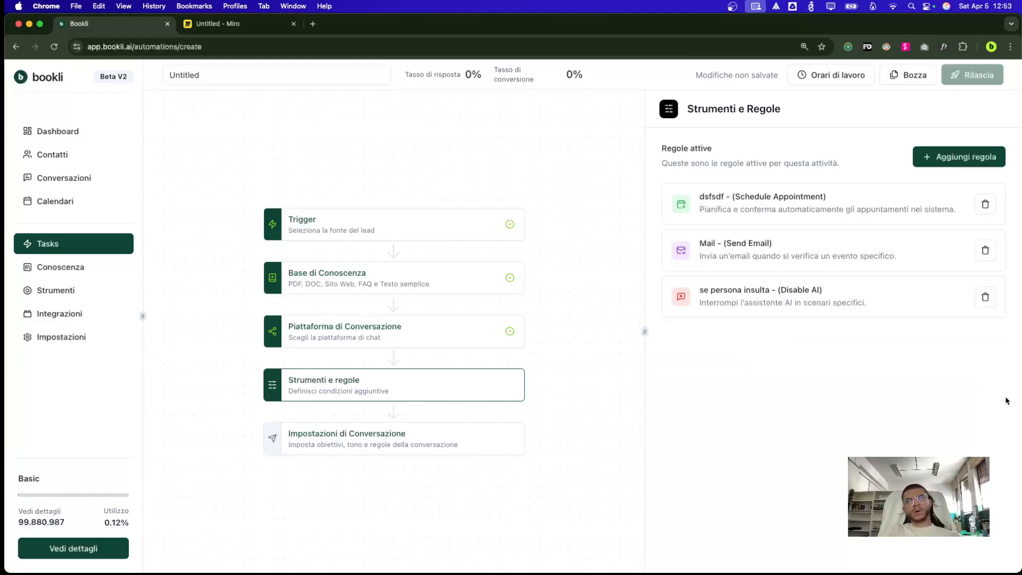
In Impostazioni di Conversazione, switch the AI agent to the other assistant and open Orari di lavoro
left_click(438, 434)
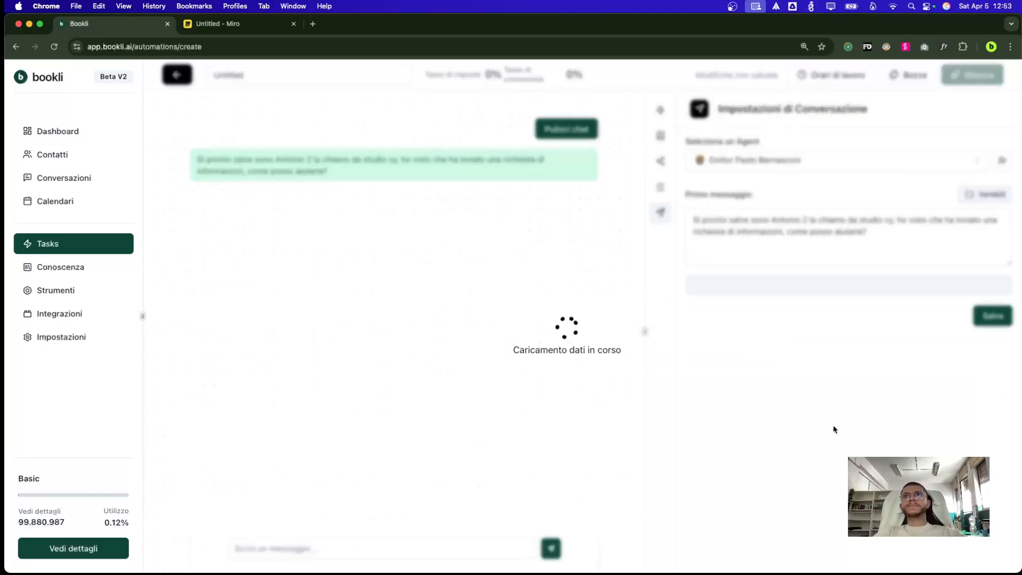
scroll(831, 431, "down", 5)
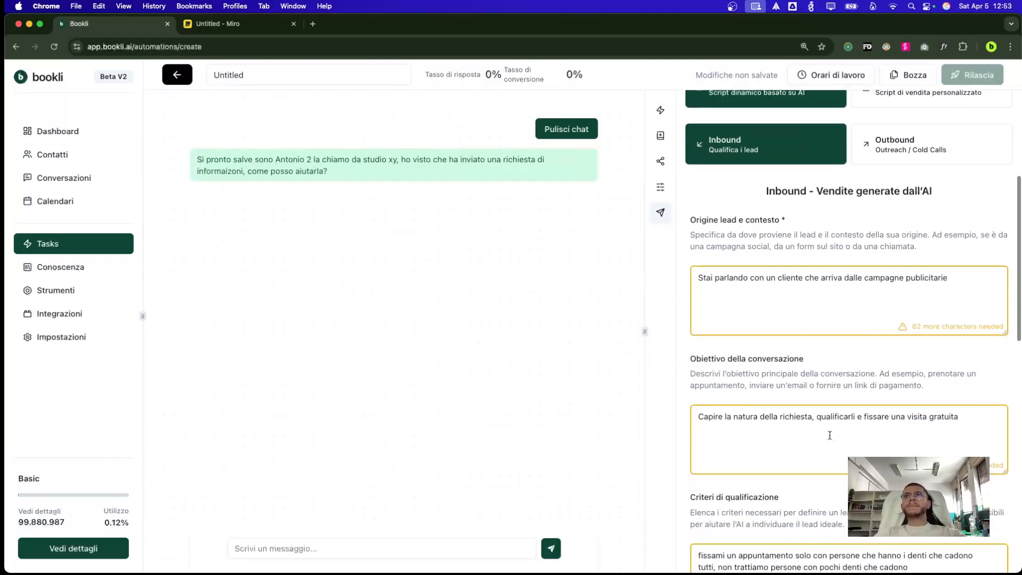
scroll(829, 436, "down", 5)
scroll(828, 434, "up", 15)
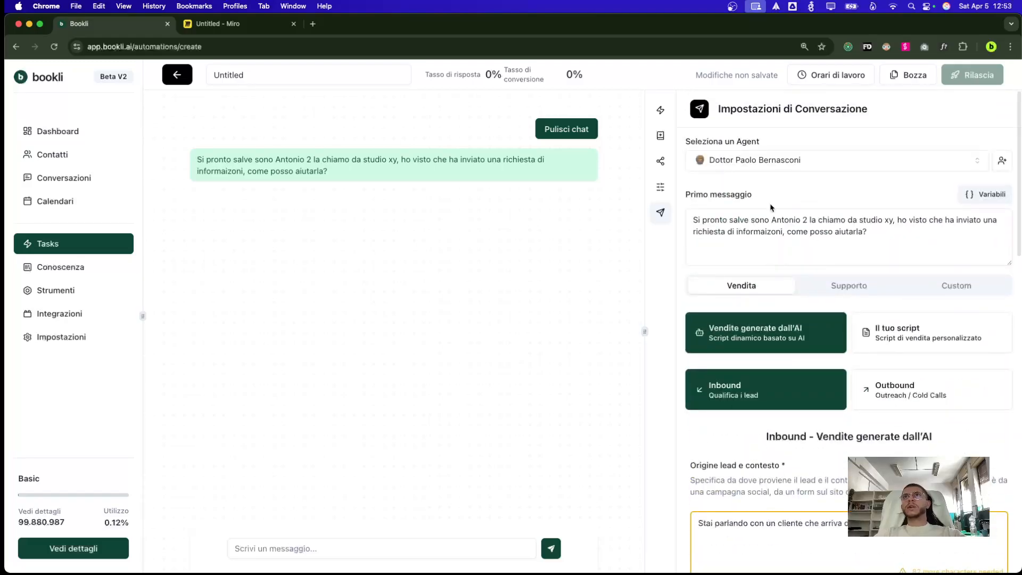
left_click(772, 162)
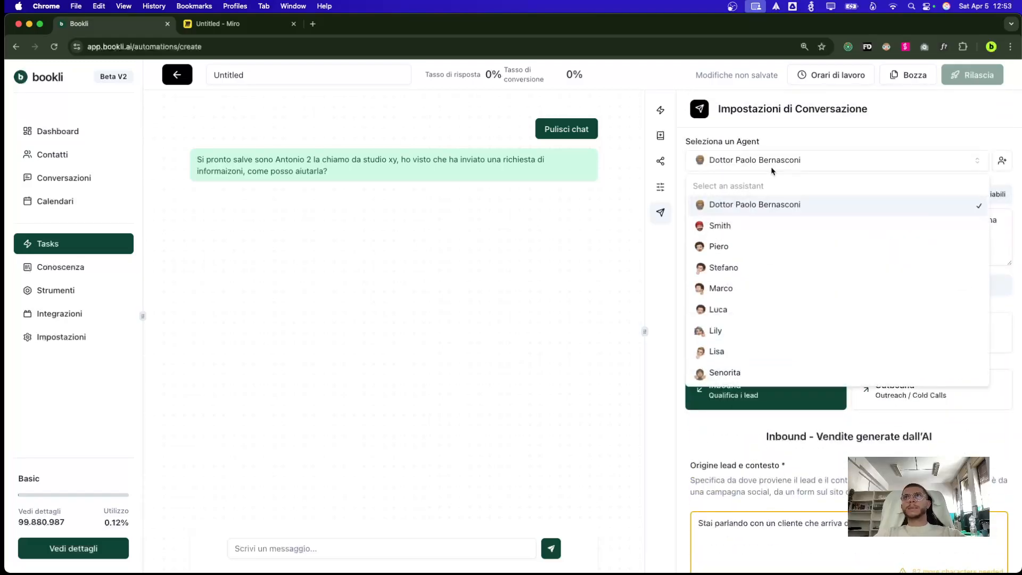
left_click(749, 250)
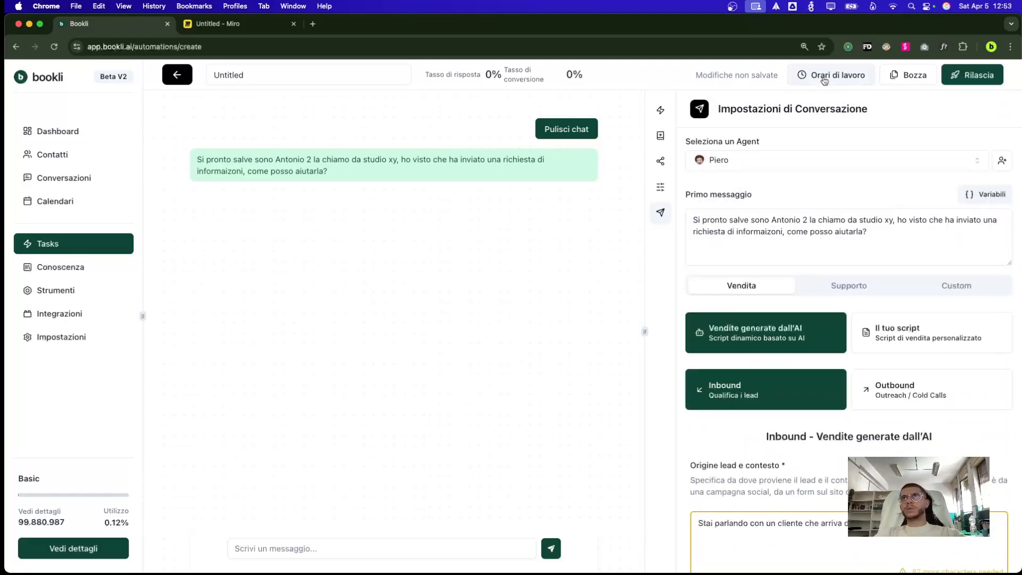
left_click(789, 80)
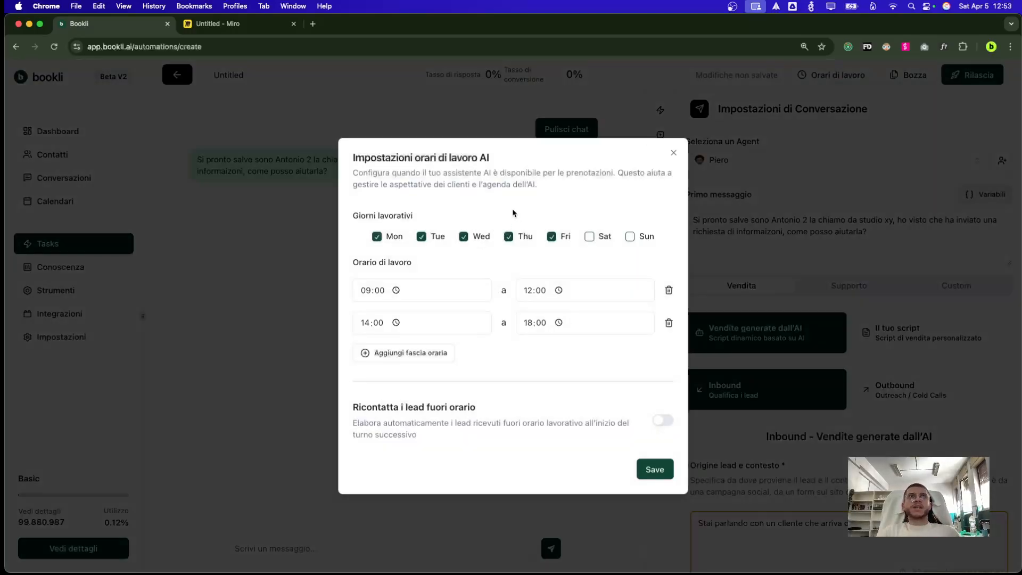
Set working hours to all seven days, 09:00–21:00, enable out-of-hours lead recontact, and save
left_click(218, 23)
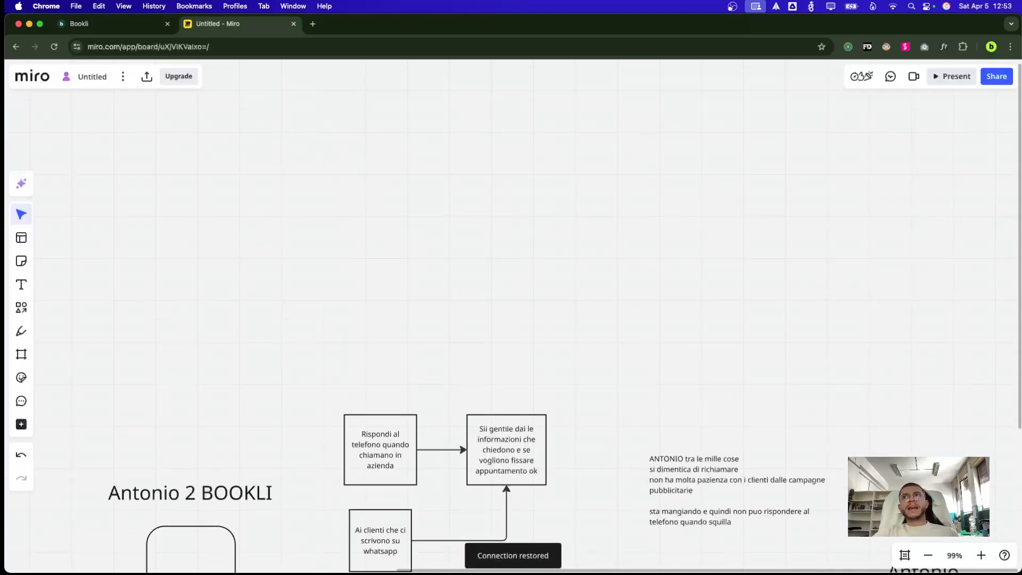
key("ctrl+Tab")
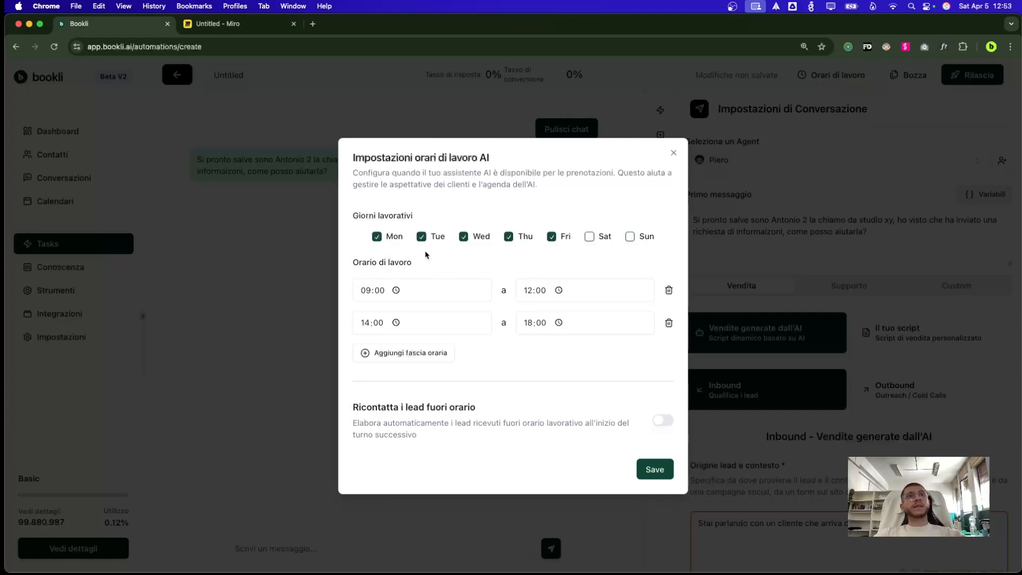
left_click(590, 237)
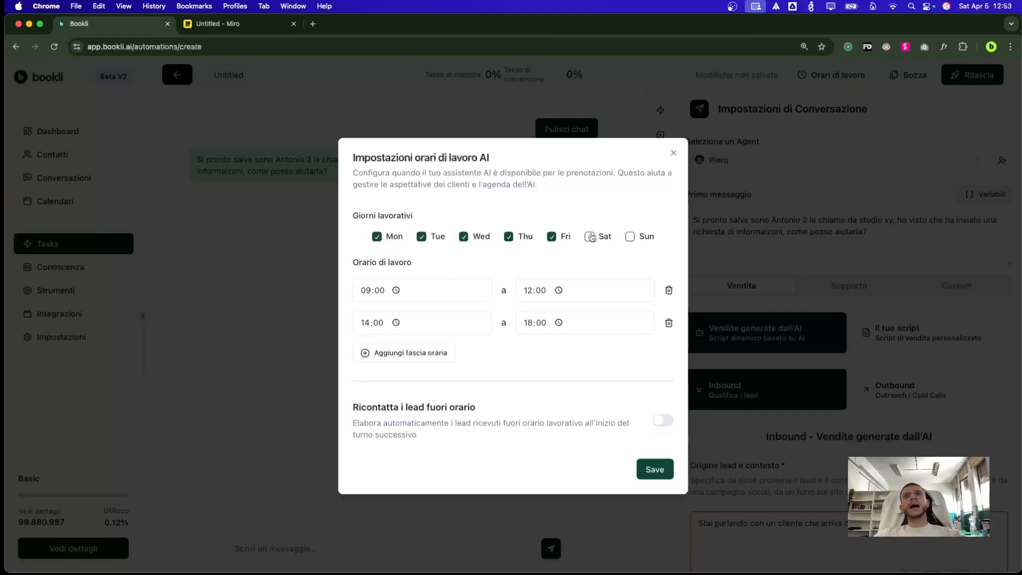
left_click(632, 238)
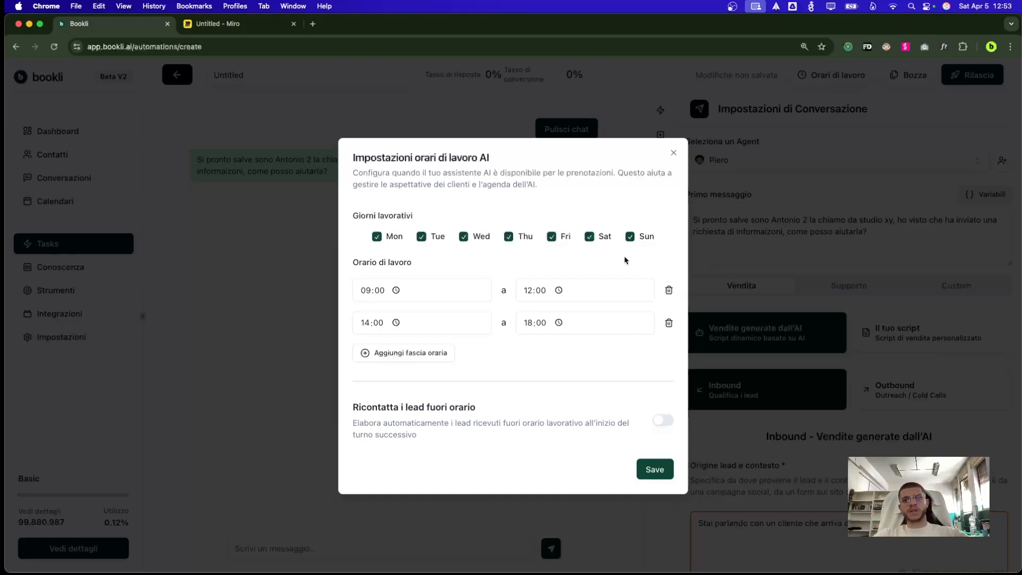
left_click(669, 322)
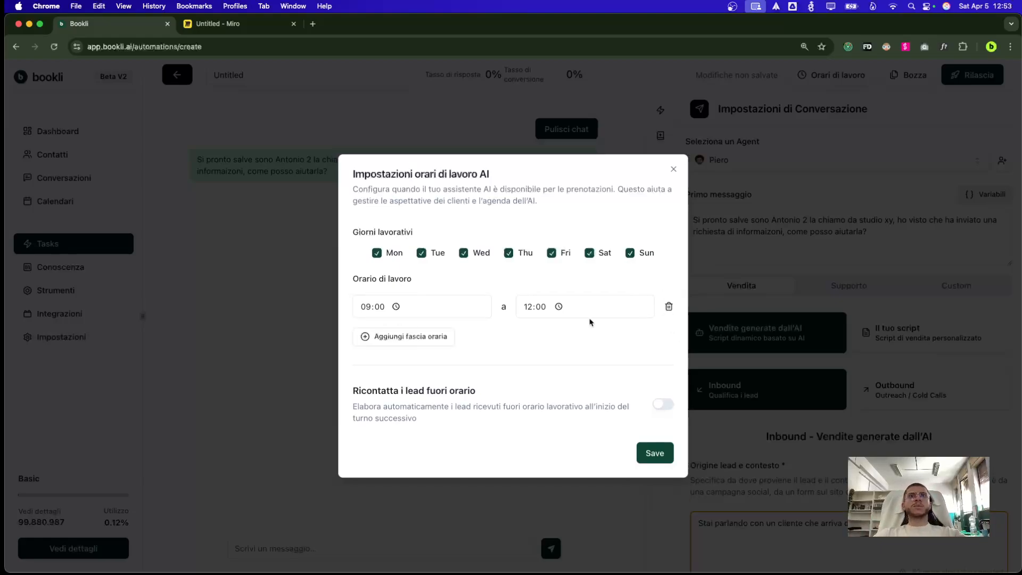
left_click(531, 307)
type("21")
left_click(555, 360)
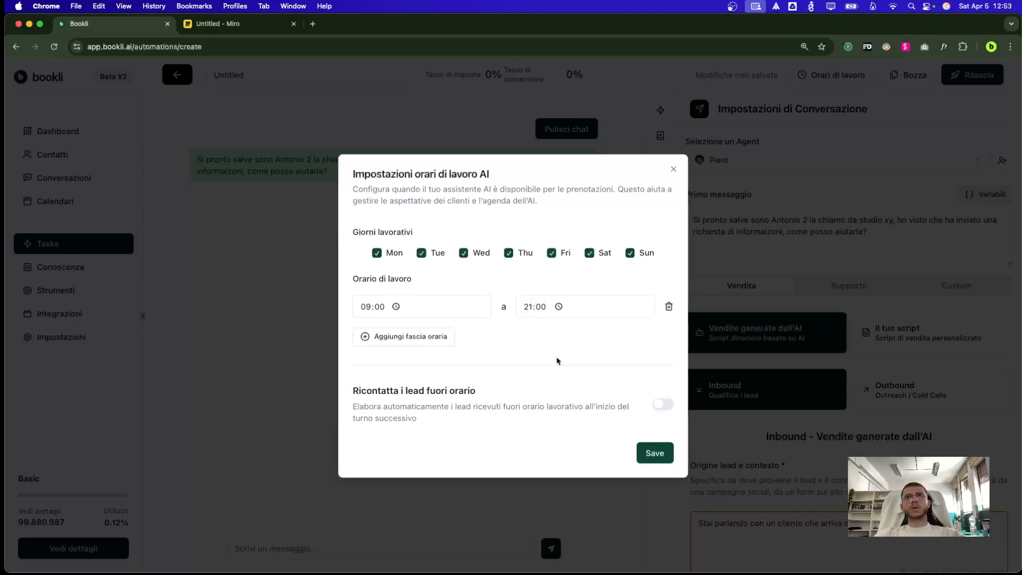
left_click(662, 411)
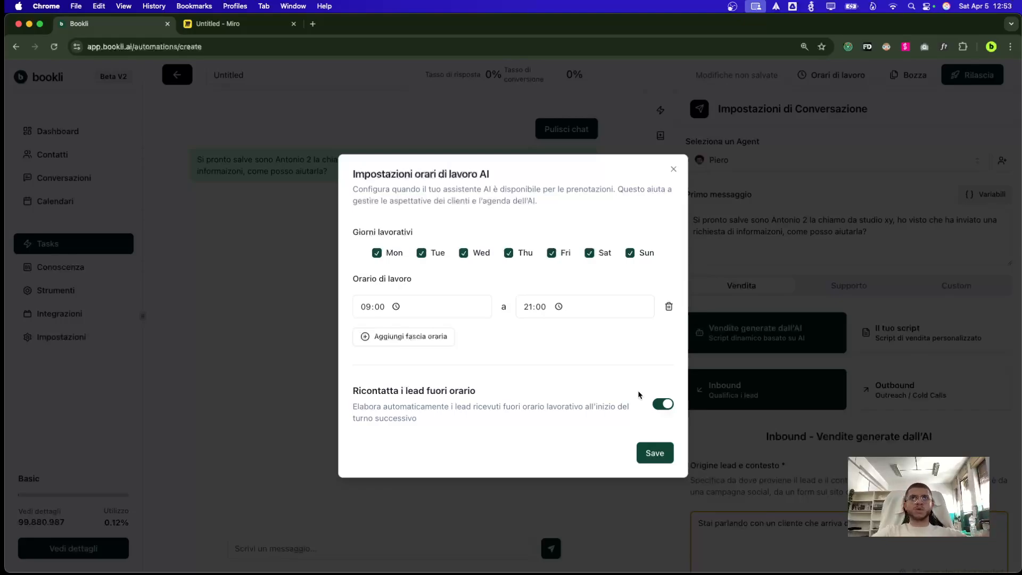
left_click(655, 452)
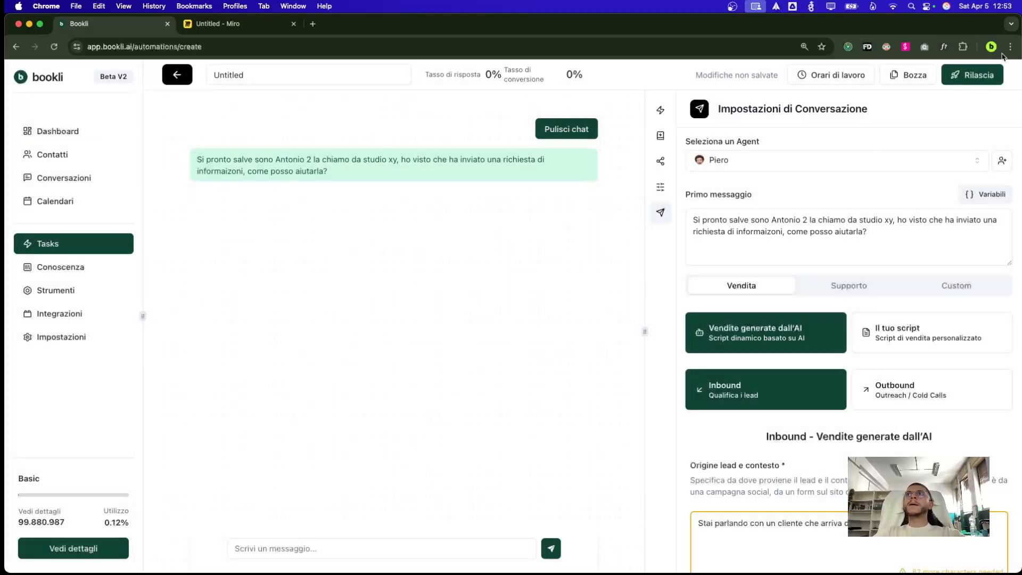
Connect Twilio with a selected phone number, release the automation, and go to Conversations
left_click(661, 143)
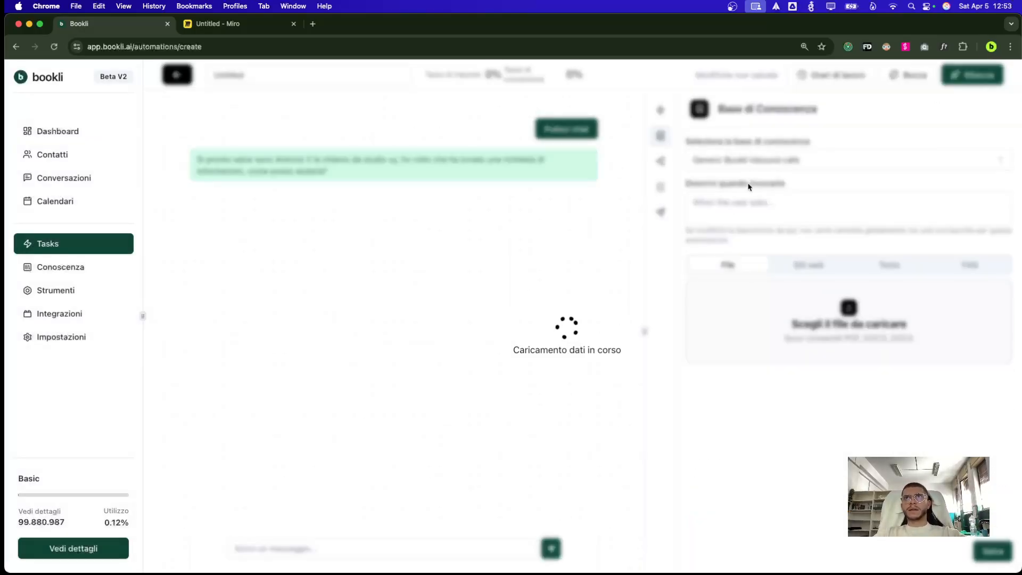
left_click(661, 161)
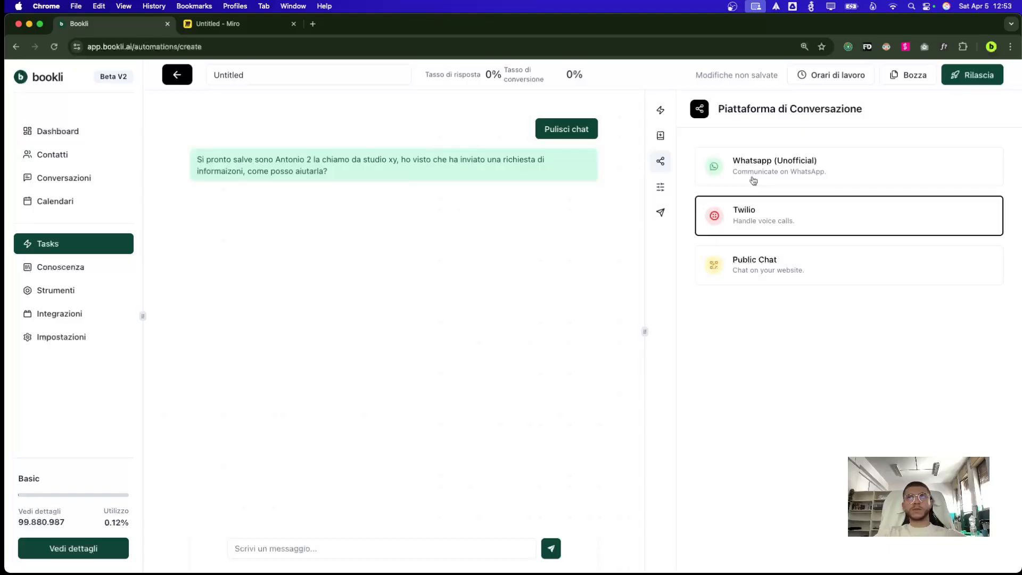
left_click(771, 226)
left_click(776, 177)
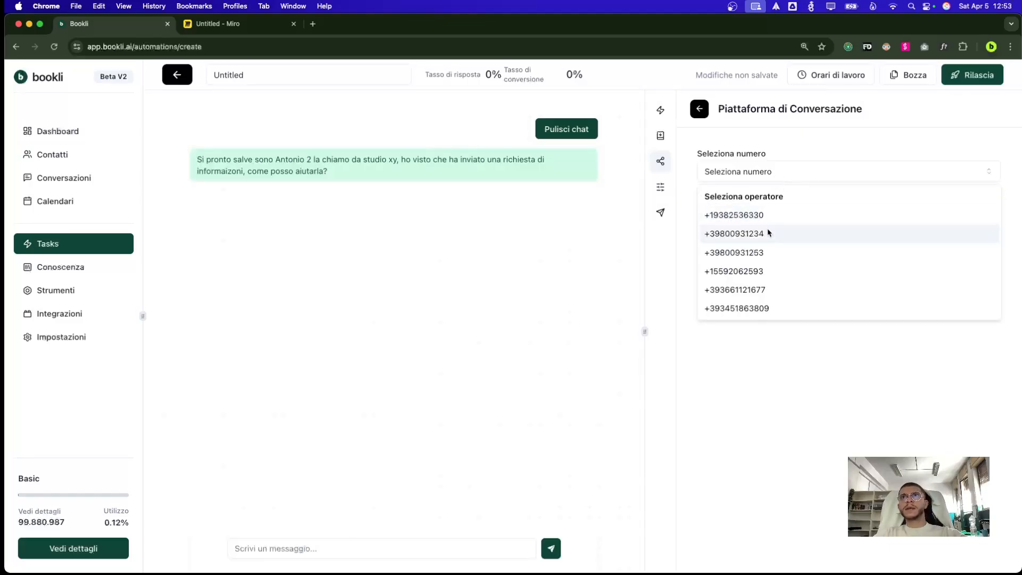
left_click(761, 290)
left_click(980, 254)
left_click(1001, 78)
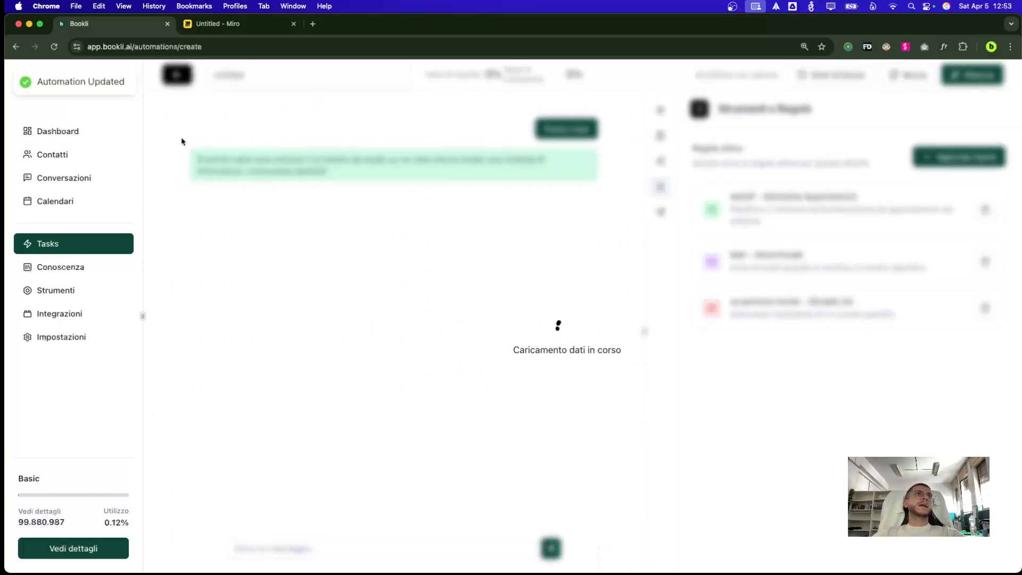
left_click(128, 177)
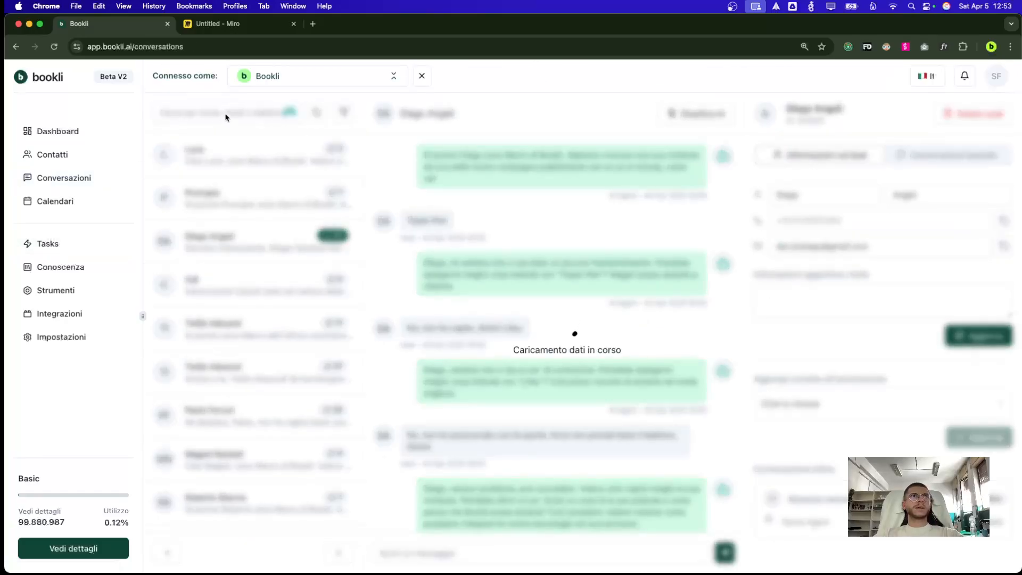
Search the conversations for the new contact's first name
left_click(226, 114)
type("sabri")
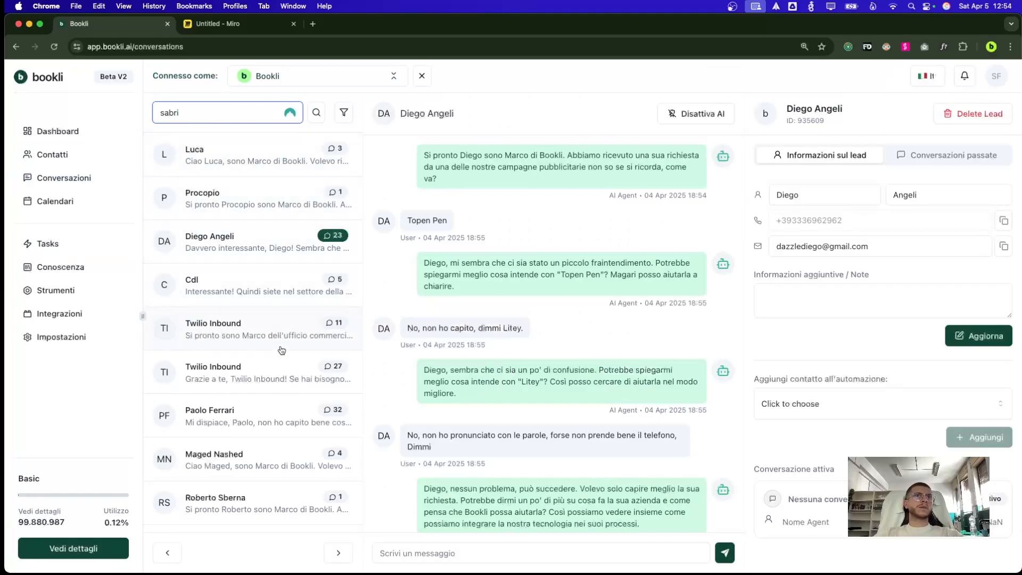
left_click(317, 113)
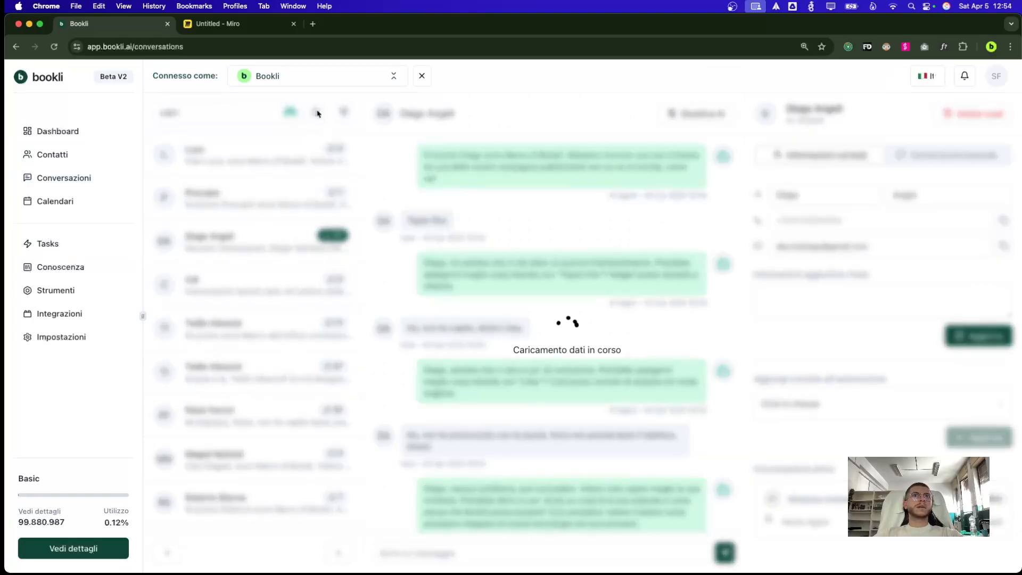
Start a new contact on the Contacts page with the contact's first name and surname
left_click(83, 155)
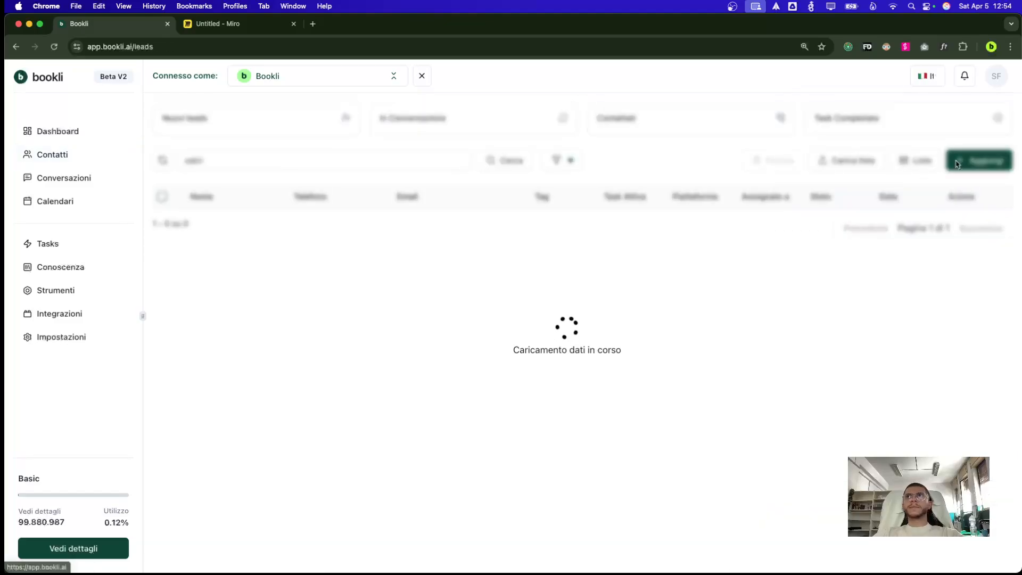
left_click(1005, 165)
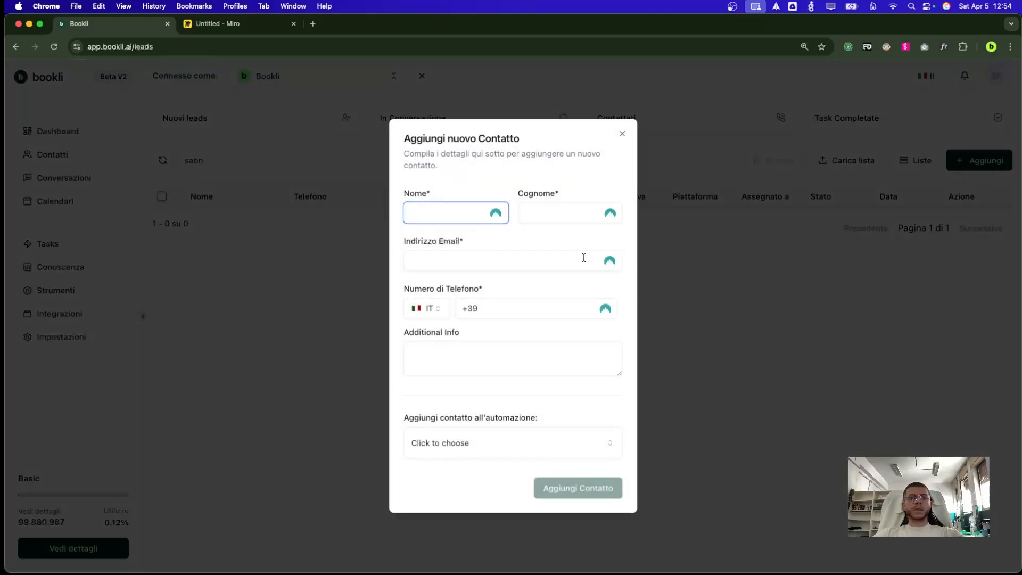
key("Tab")
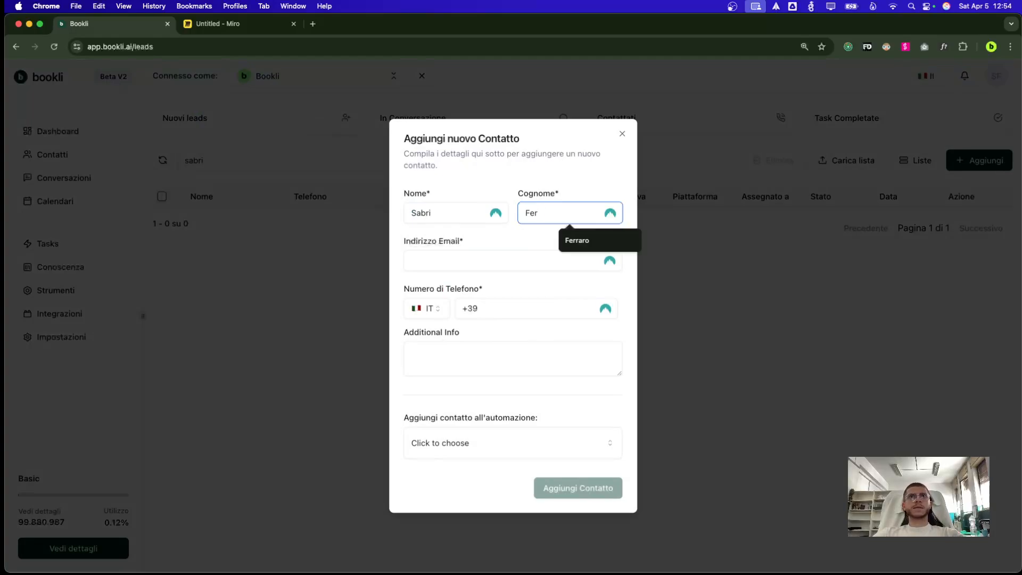
key("Tab")
Enter the contact's Gmail e-mail address and phone number
type("m")
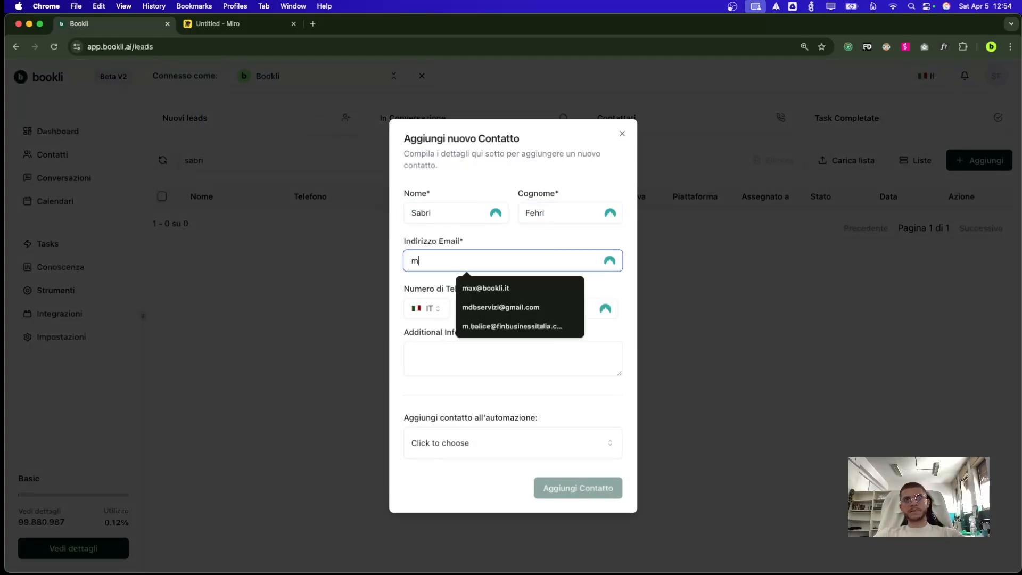
type("ail.com")
key("Tab")
left_click(552, 264)
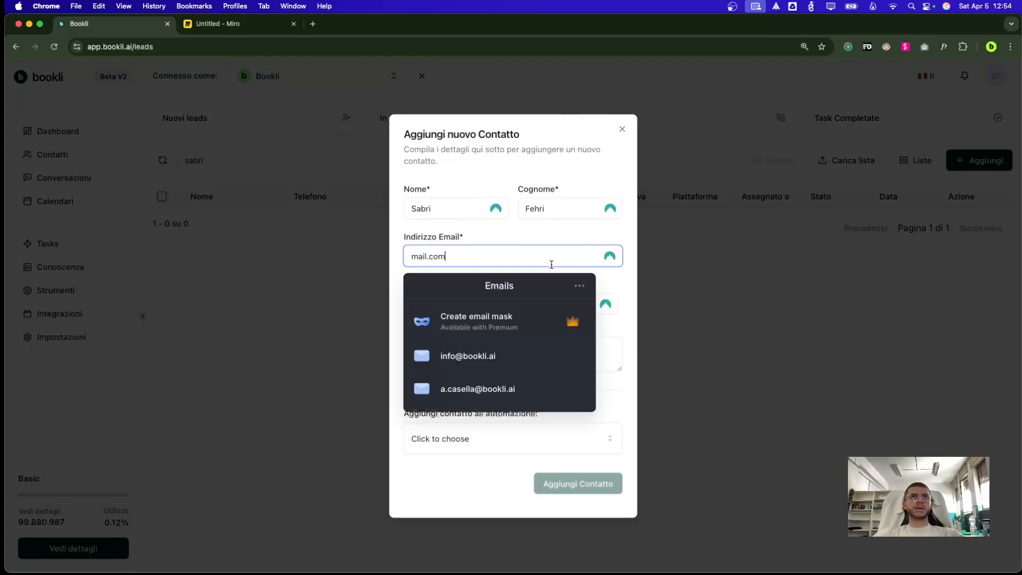
key("BackSpace")
key("BackSpace")
key("BackSpace")
key("BackSpace")
type("@gmail.com")
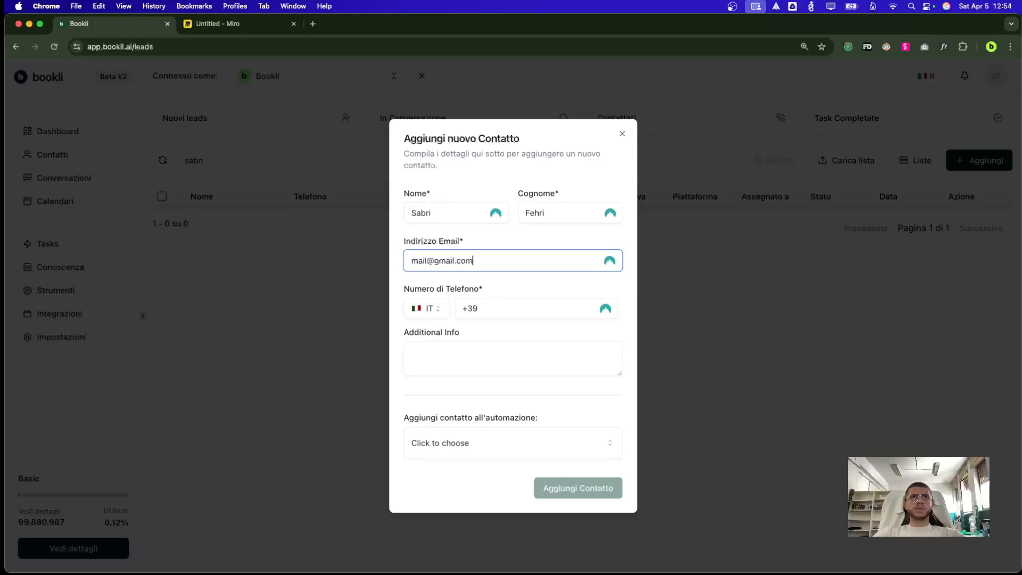
key("Tab")
left_click(550, 307)
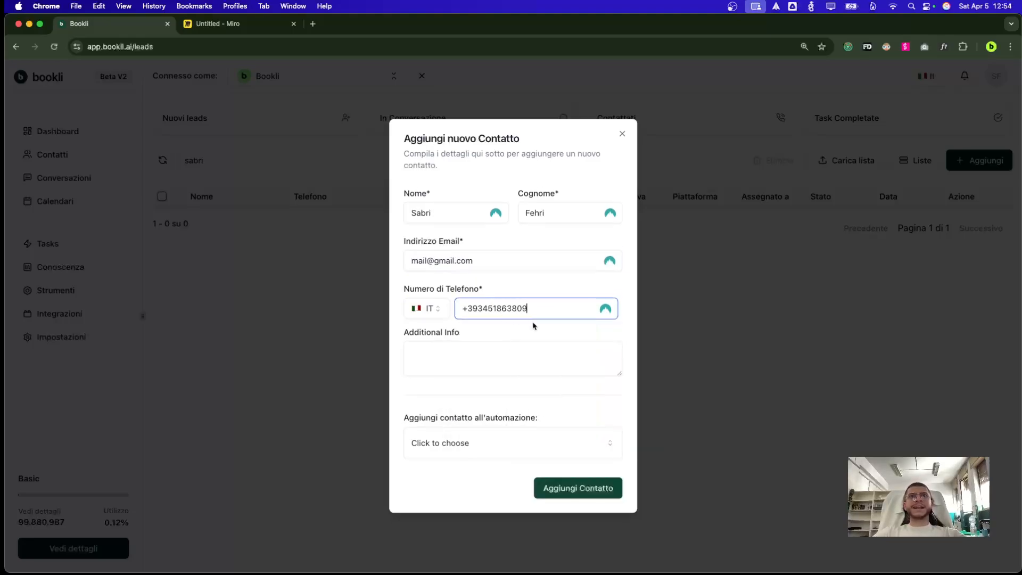
Assign the new contact to the Untitled automation and submit it
left_click(474, 448)
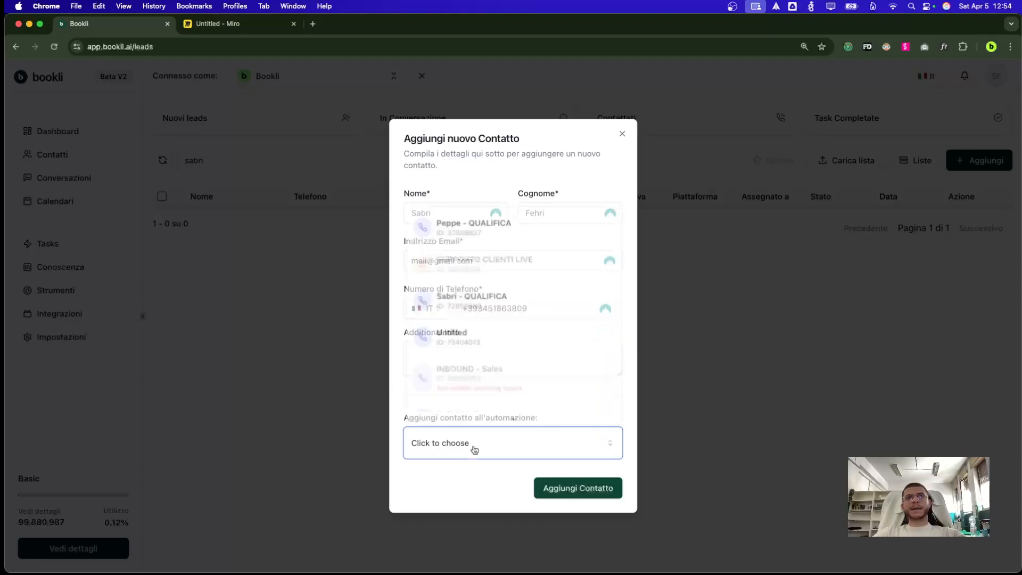
left_click(490, 344)
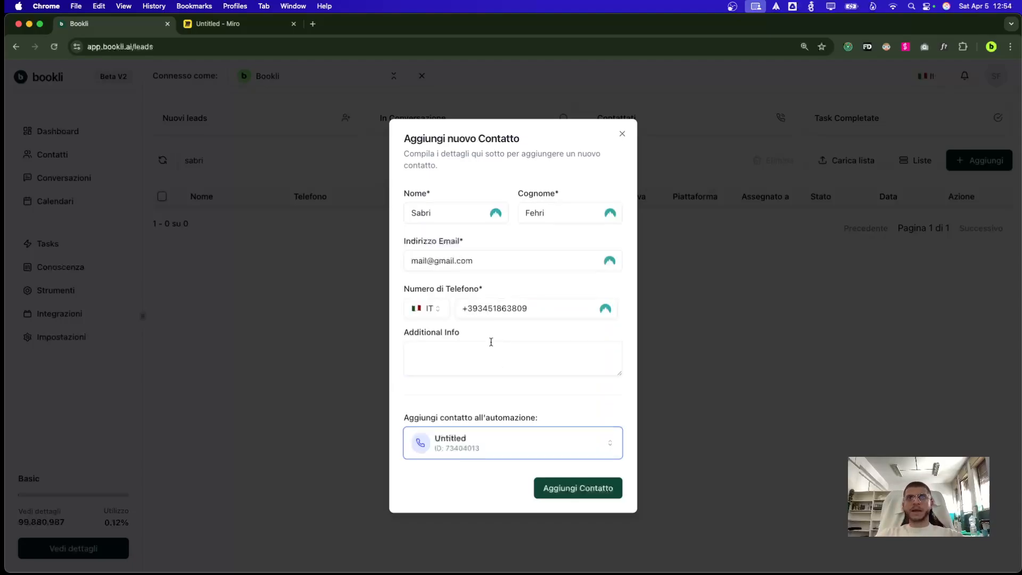
left_click(515, 382)
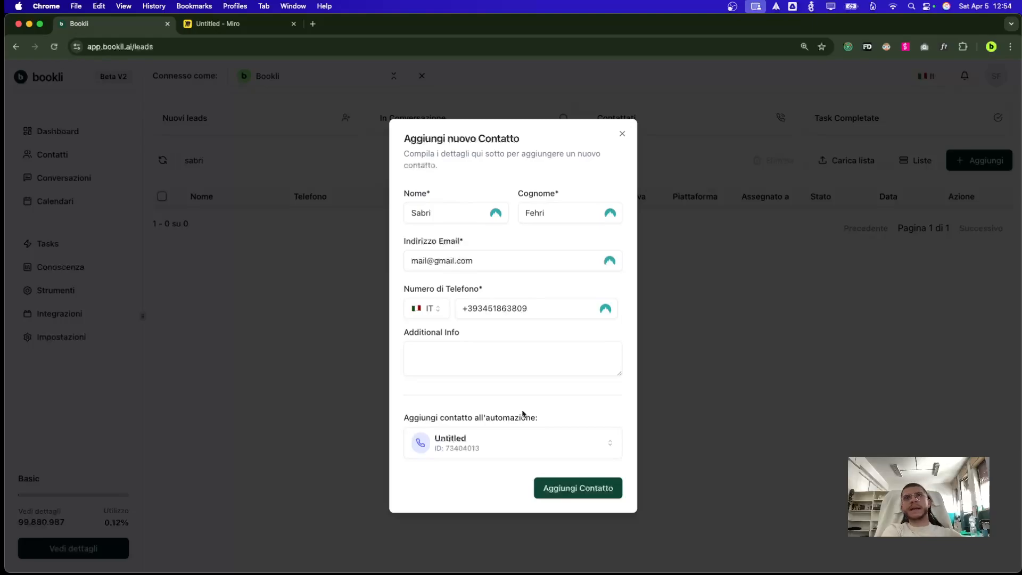
left_click(582, 489)
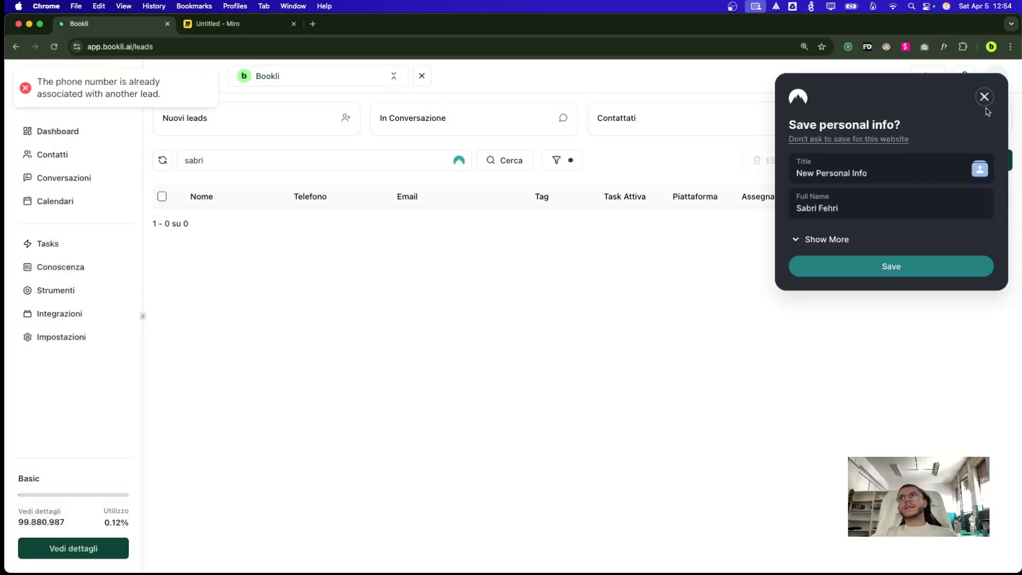
Dismiss the save-info popup, search leads by the contact's phone number, and open the Twilio Inbound lead
left_click(984, 97)
double_click(256, 163)
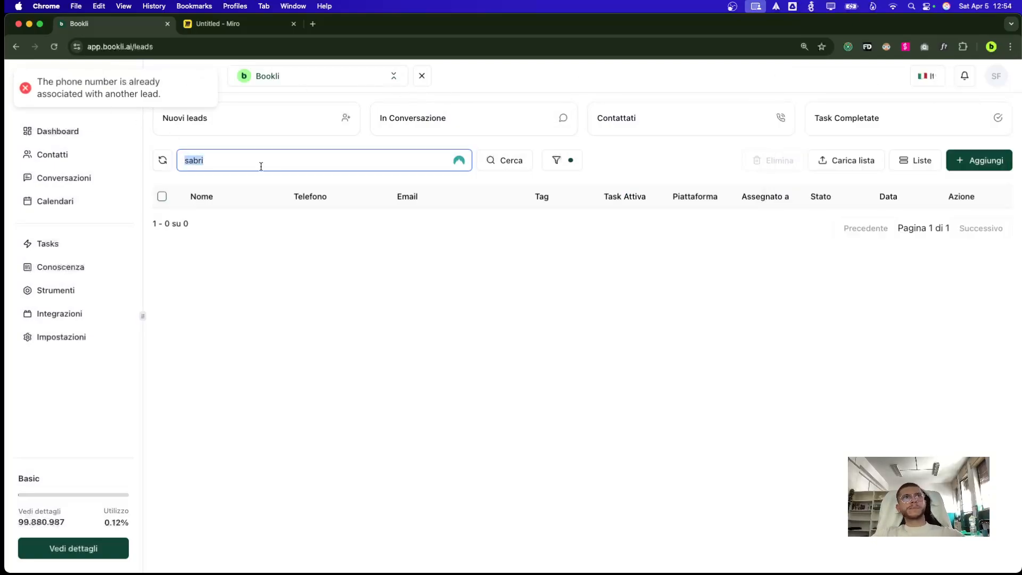
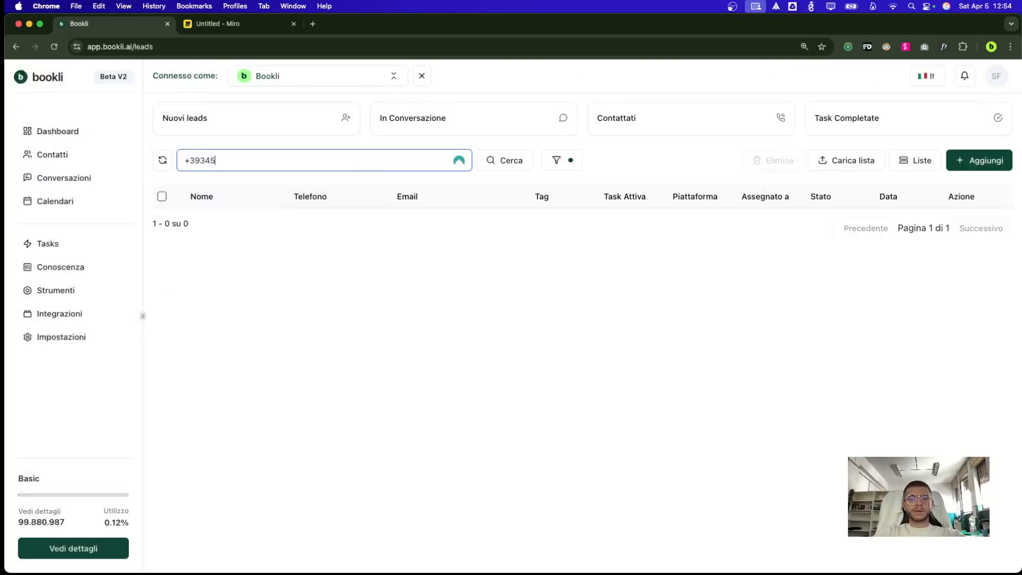
left_click(486, 158)
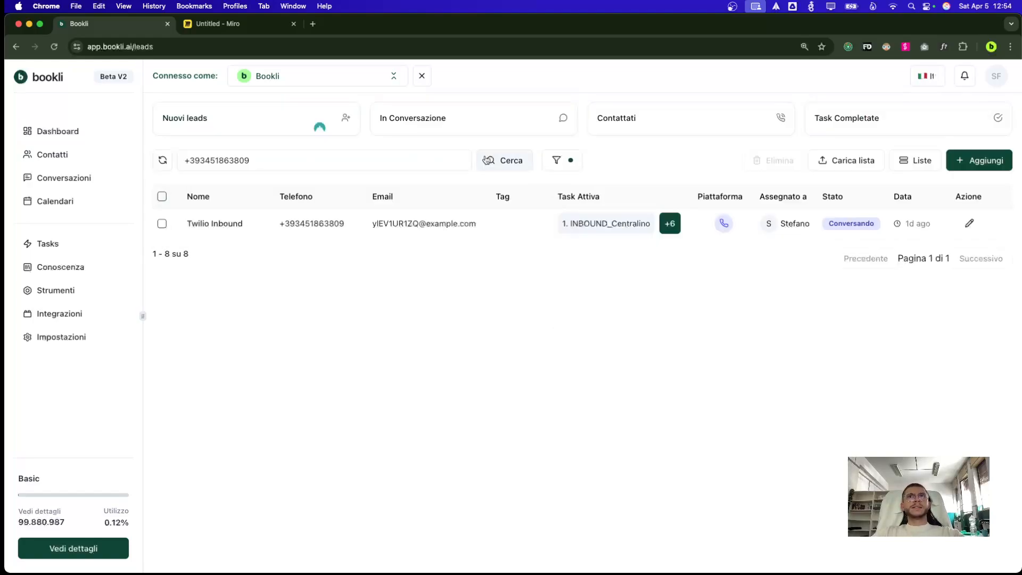
left_click(273, 221)
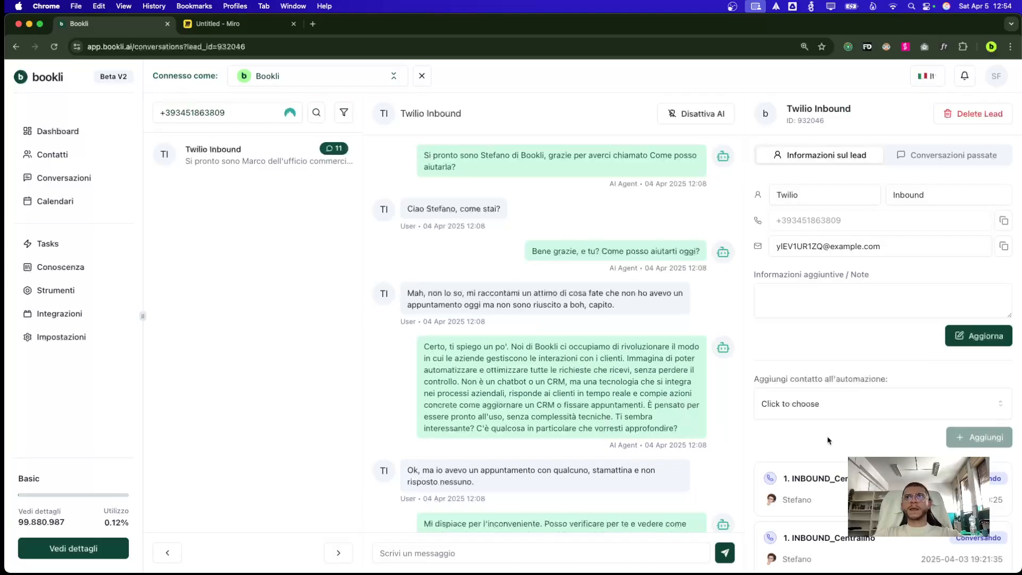
Add the Twilio Inbound lead to the Untitled automation and go to the Tasks page
left_click(863, 409)
scroll(828, 367, "down", 5)
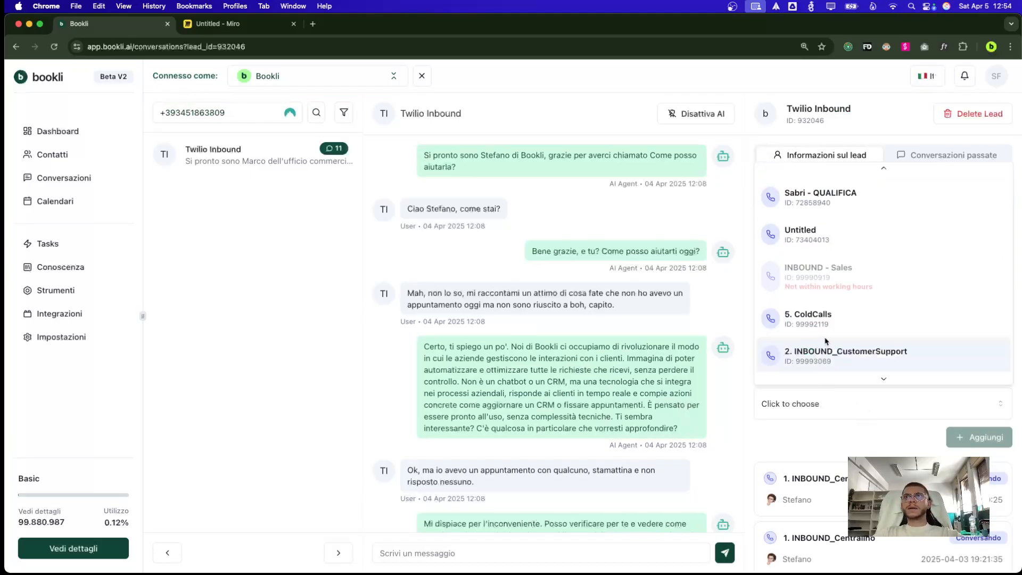
scroll(827, 341, "up", 5)
left_click(823, 294)
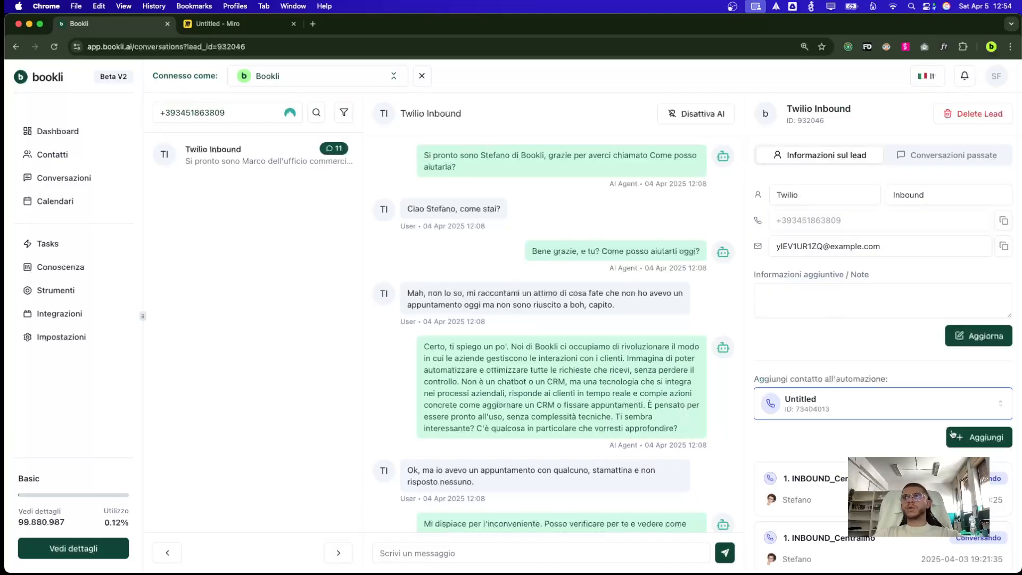
left_click(963, 438)
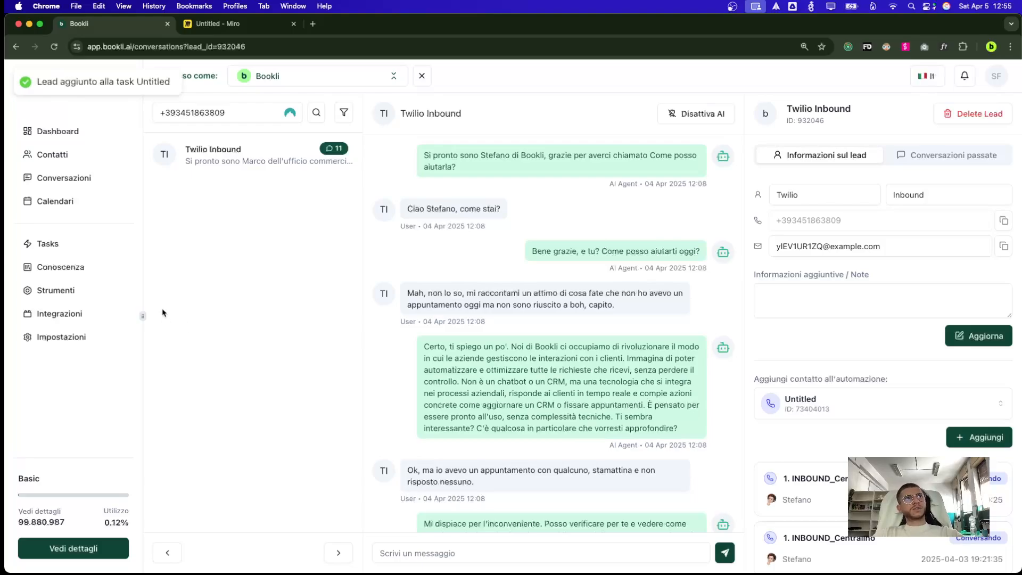
left_click(101, 245)
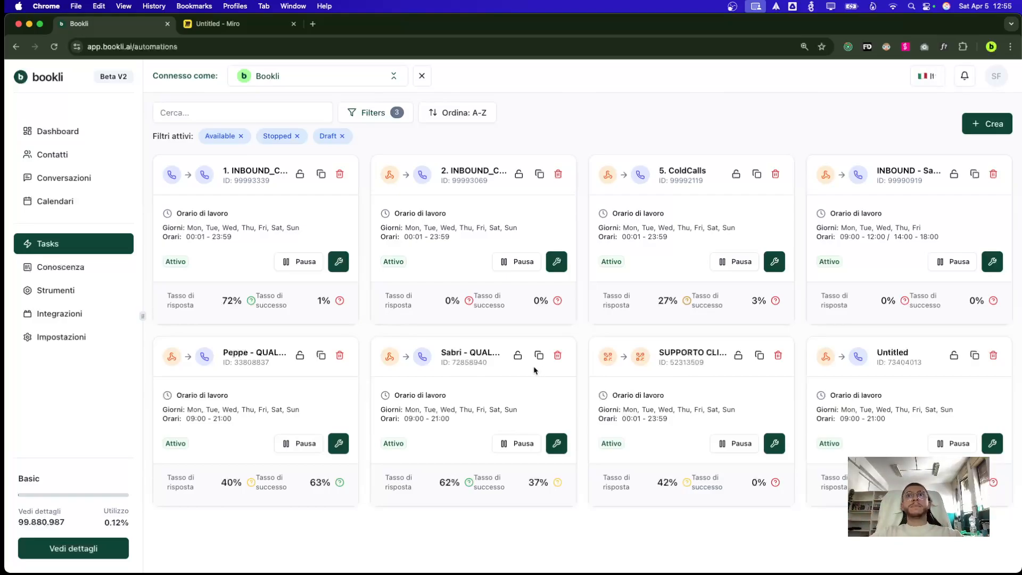
Open the Untitled automation editor, select its whole Primo messaggio text, then return to Miro
left_click(992, 443)
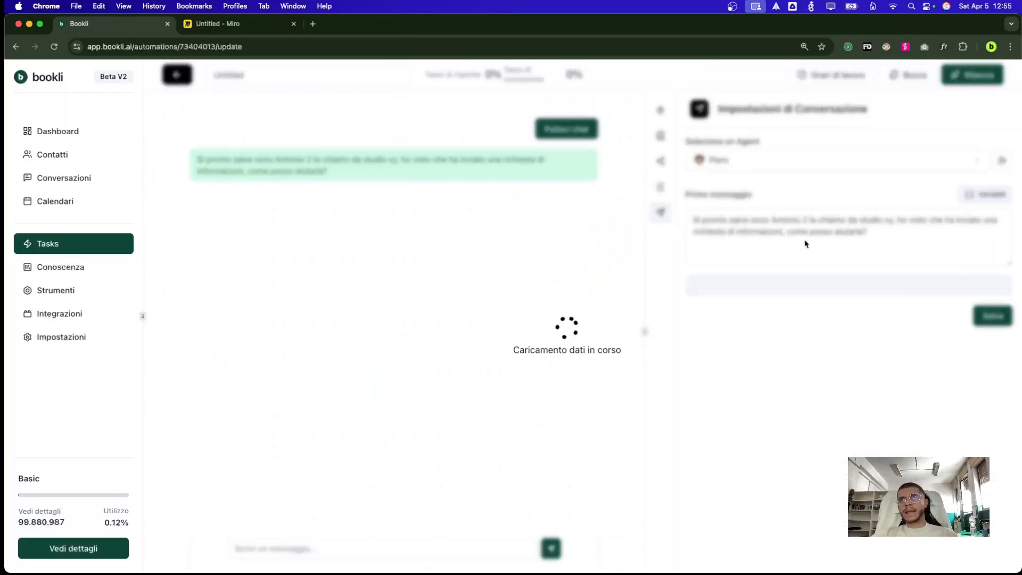
left_click(808, 240)
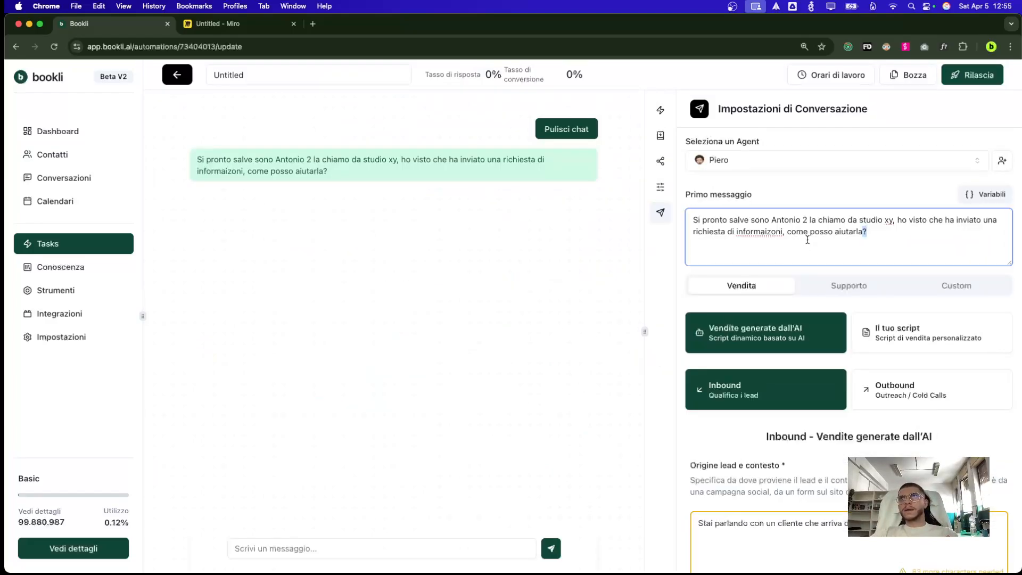
key("super+a")
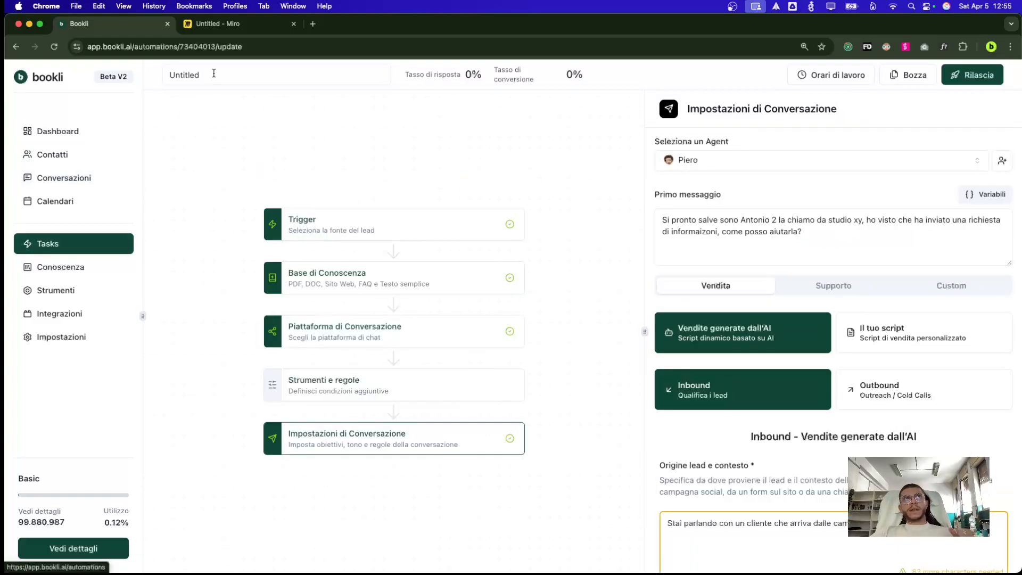
left_click(232, 32)
scroll(282, 389, "up", 4)
scroll(282, 389, "left", 3)
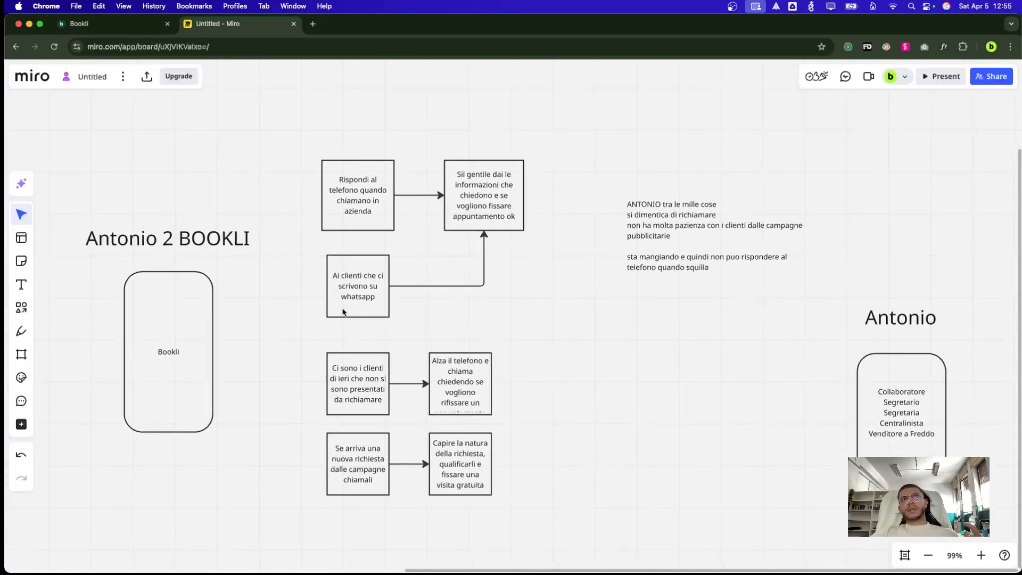
left_click_drag(293, 408, 499, 484)
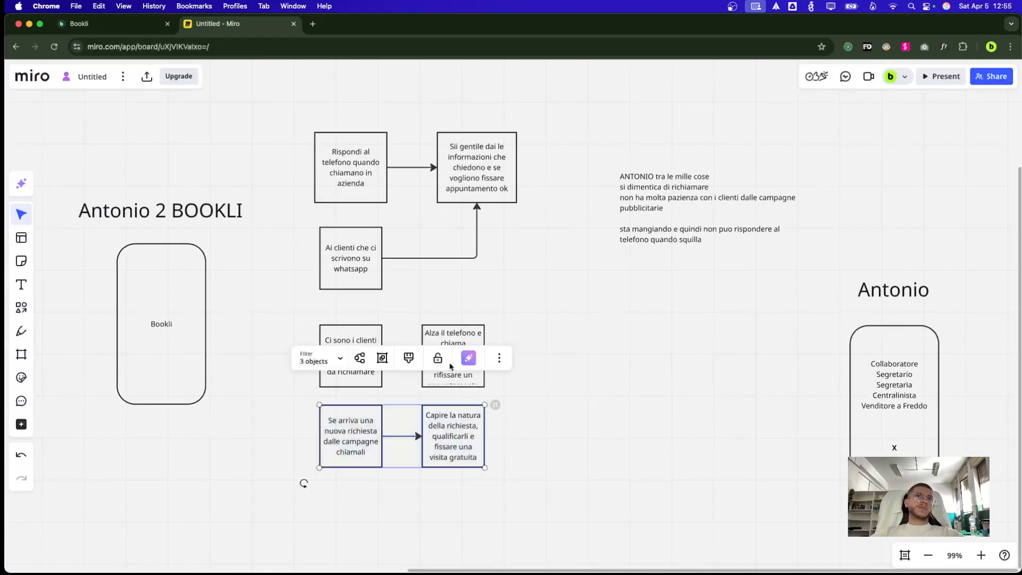
left_click(495, 357)
left_click(573, 249)
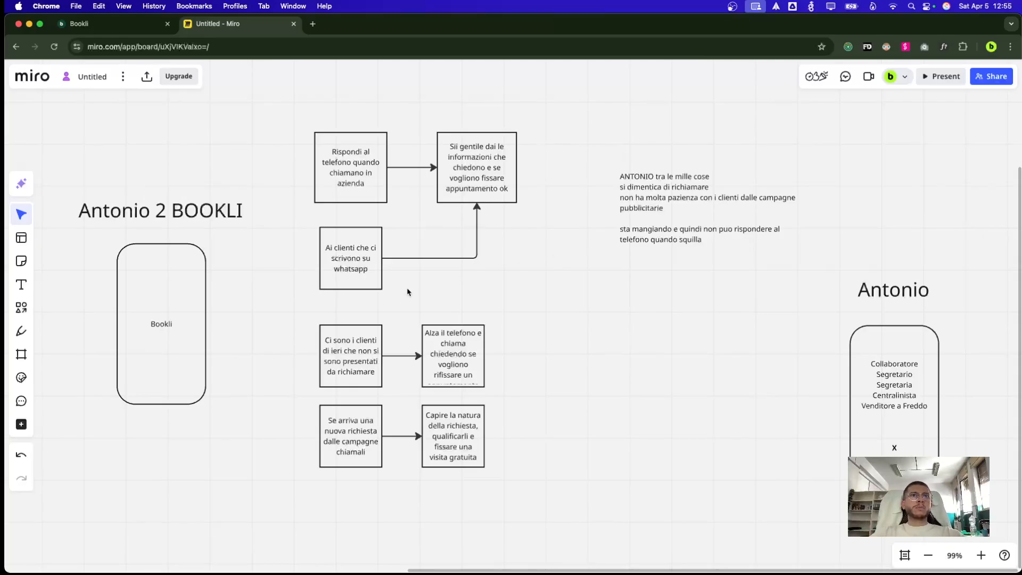
left_click_drag(304, 317, 558, 379)
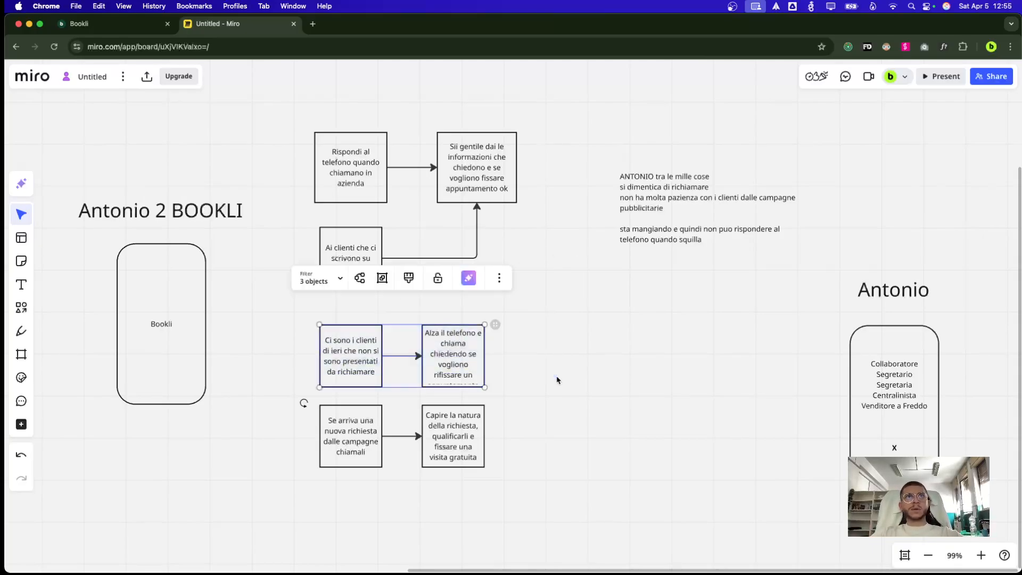
scroll(385, 366, "down", 1)
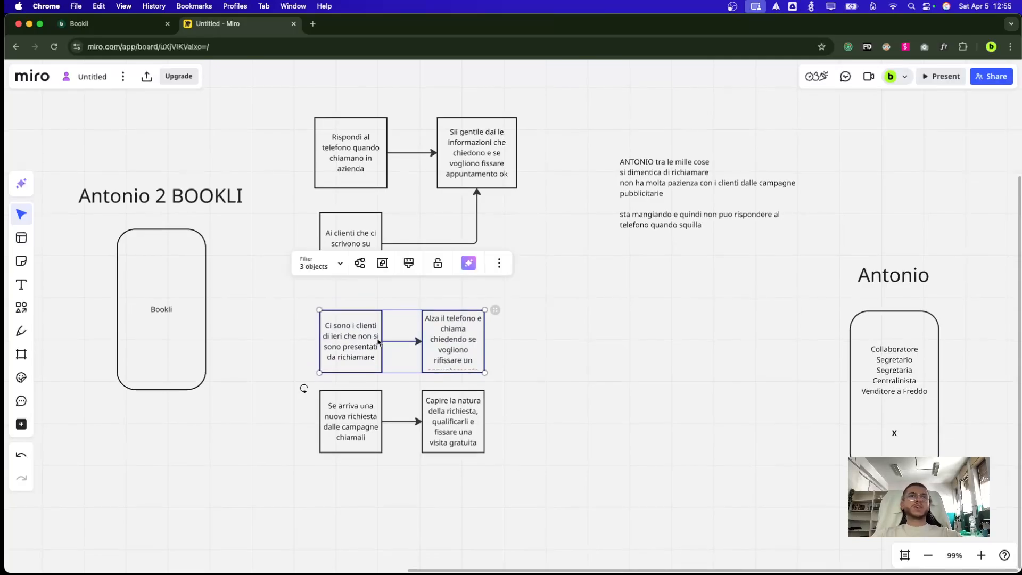
scroll(372, 341, "up", 3)
left_click_drag(297, 171, 396, 267)
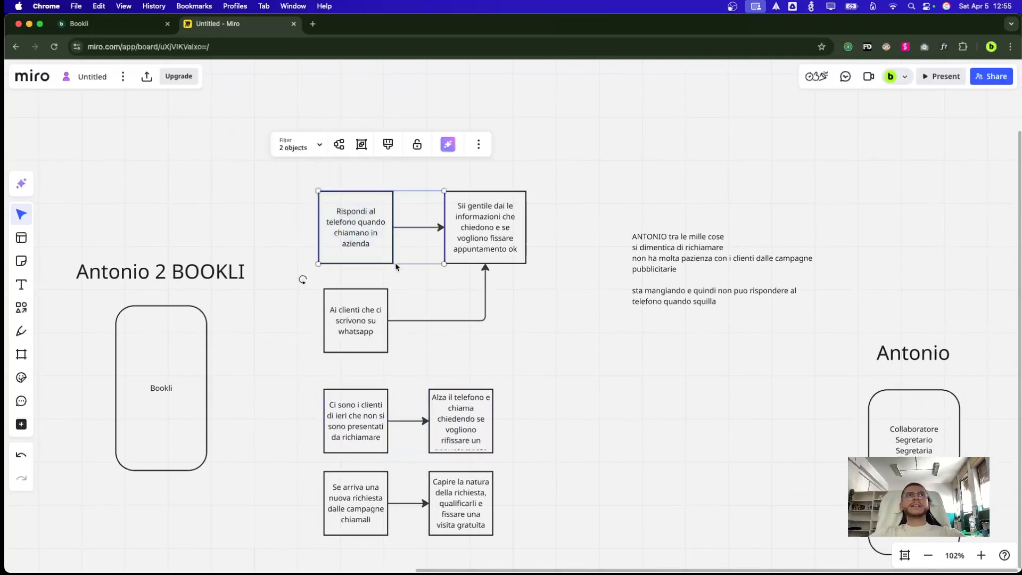
key("ctrl+Tab")
Set the Untitled automation's trigger to Incoming Call, leaving the phone number unselected
left_click(309, 224)
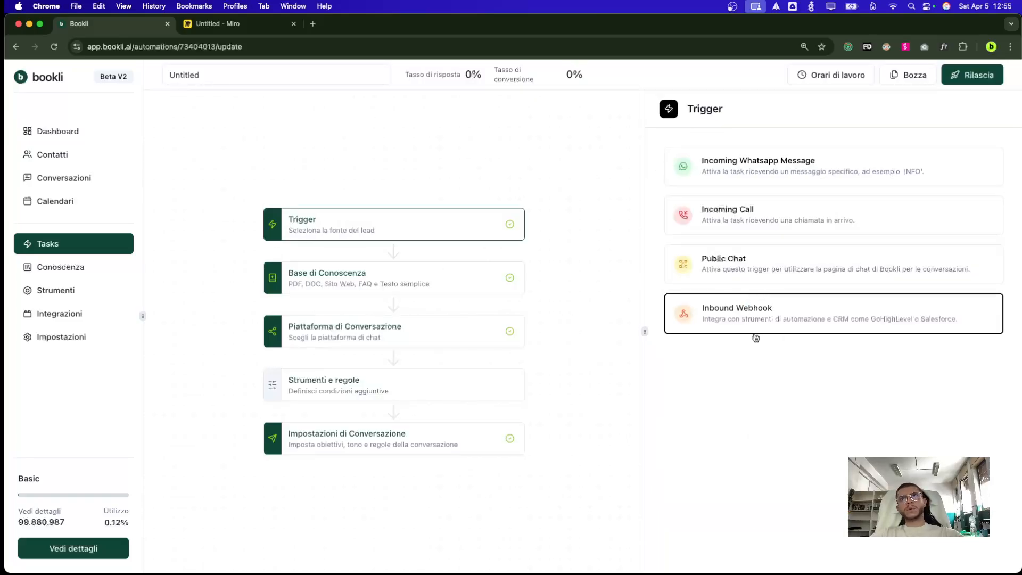
left_click(714, 231)
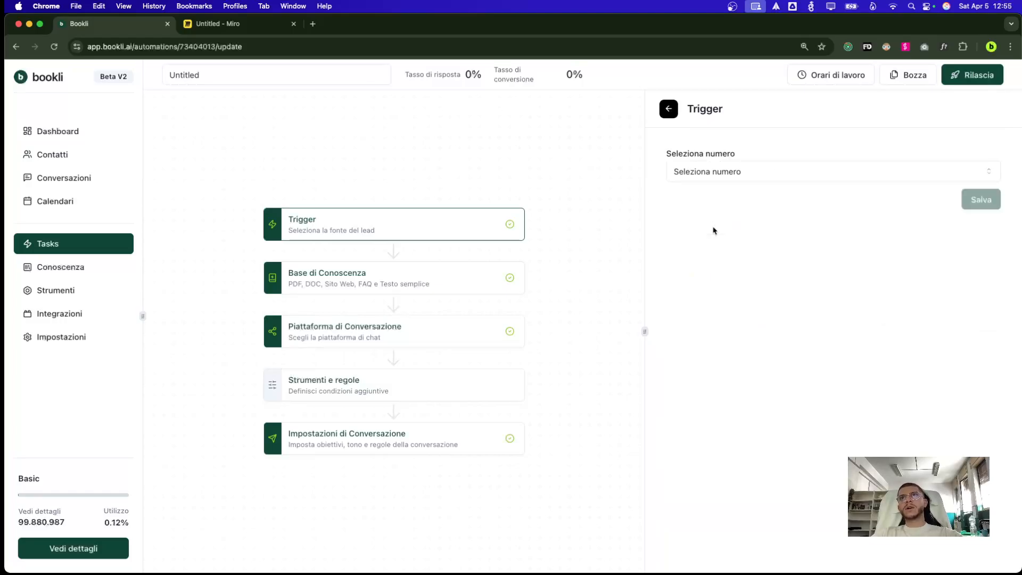
left_click(723, 178)
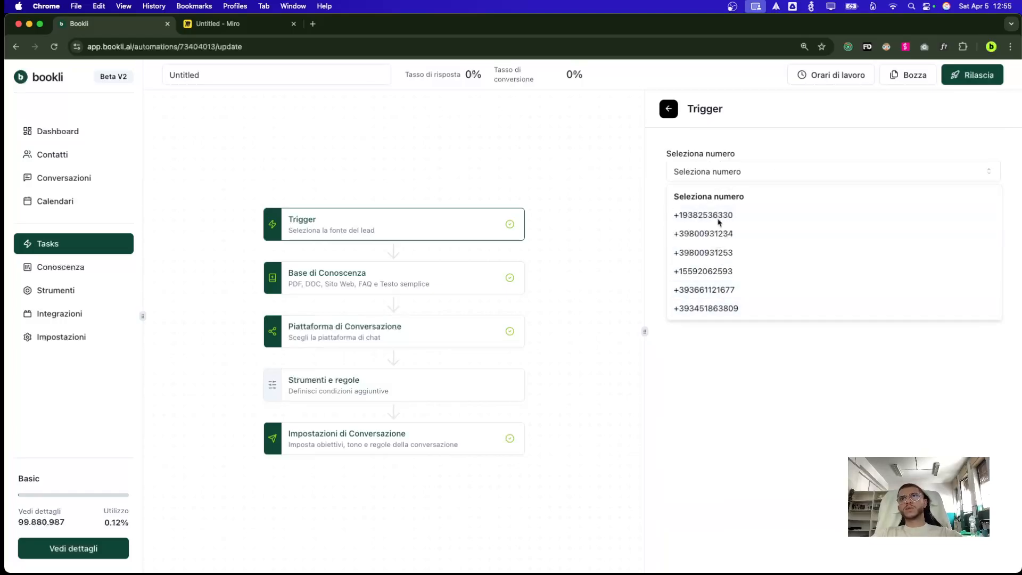
left_click(769, 453)
Check the 'Ai clienti che ci scrivono su whatsapp' box in Miro, then return to Bookli
key("ctrl+Tab")
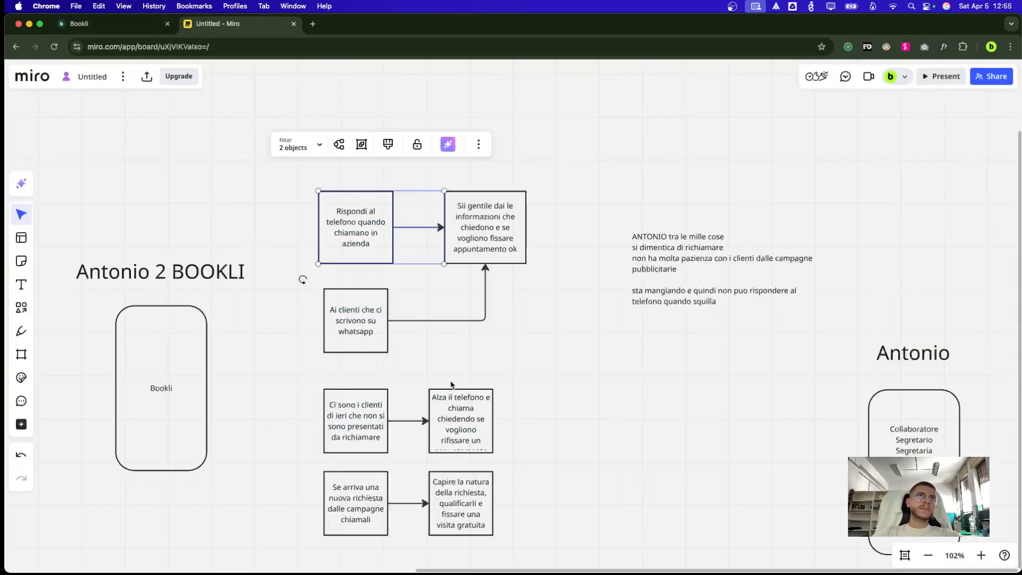
left_click(361, 335)
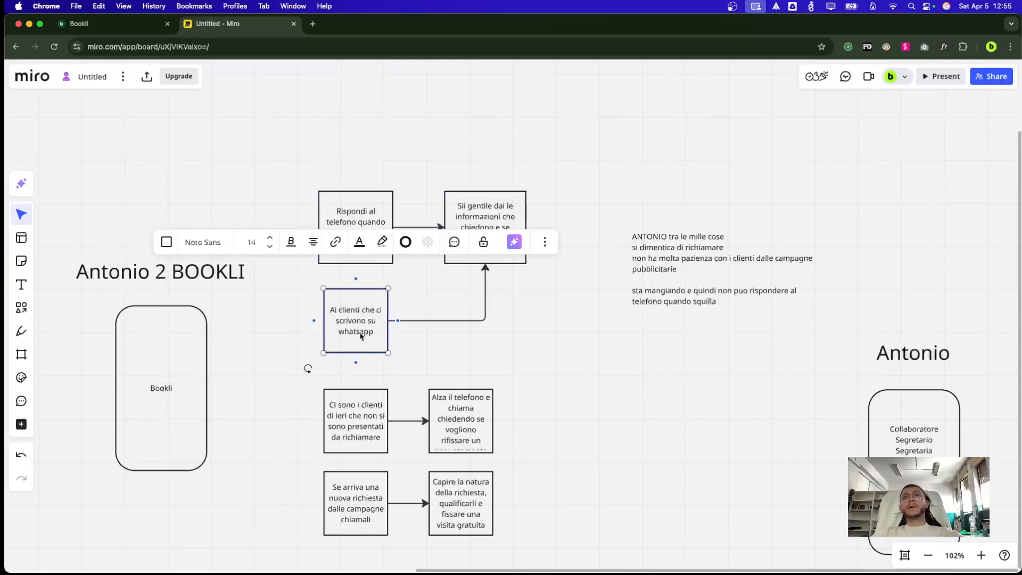
key("ctrl+Tab")
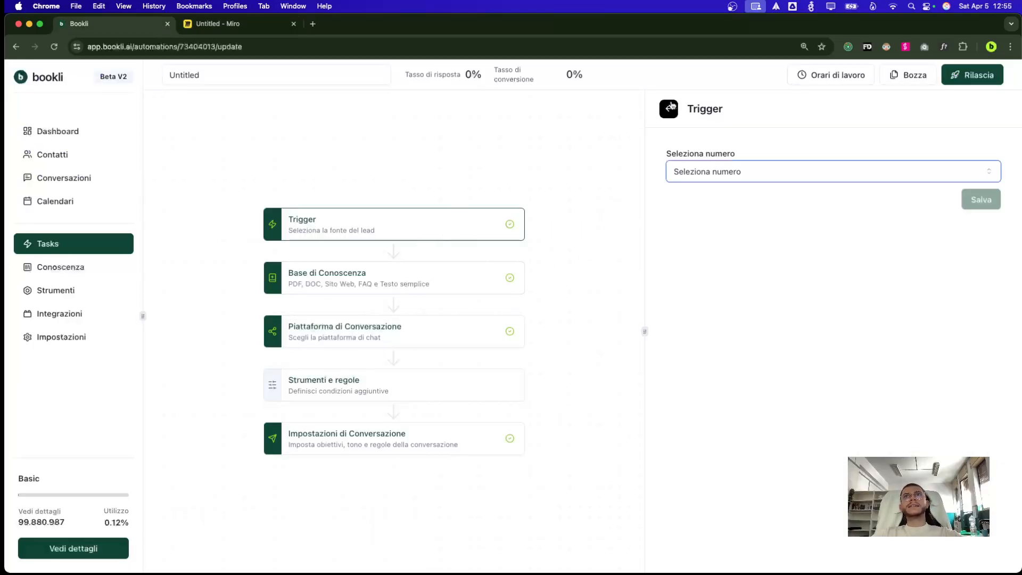
left_click(670, 107)
left_click(747, 166)
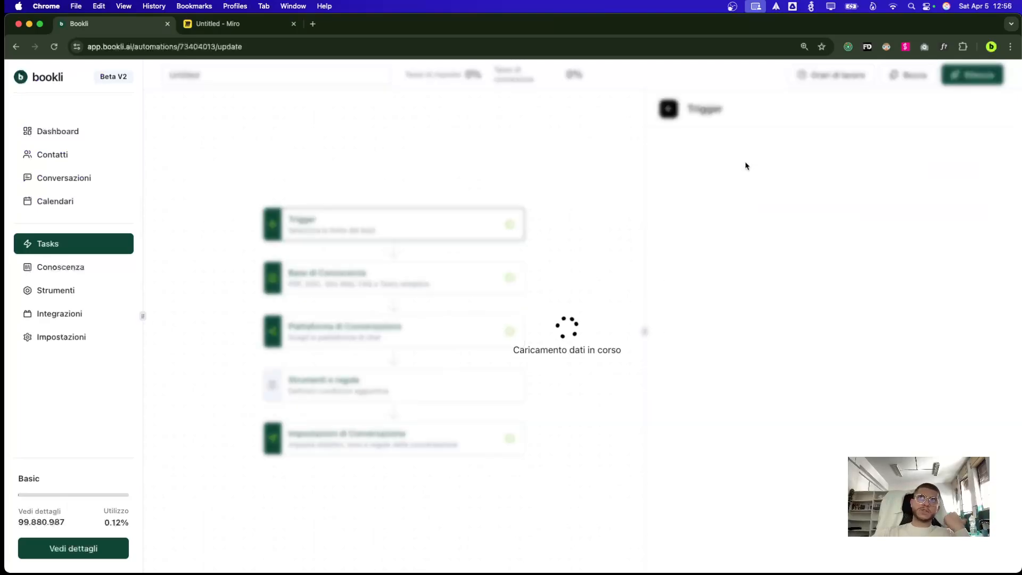
left_click(741, 165)
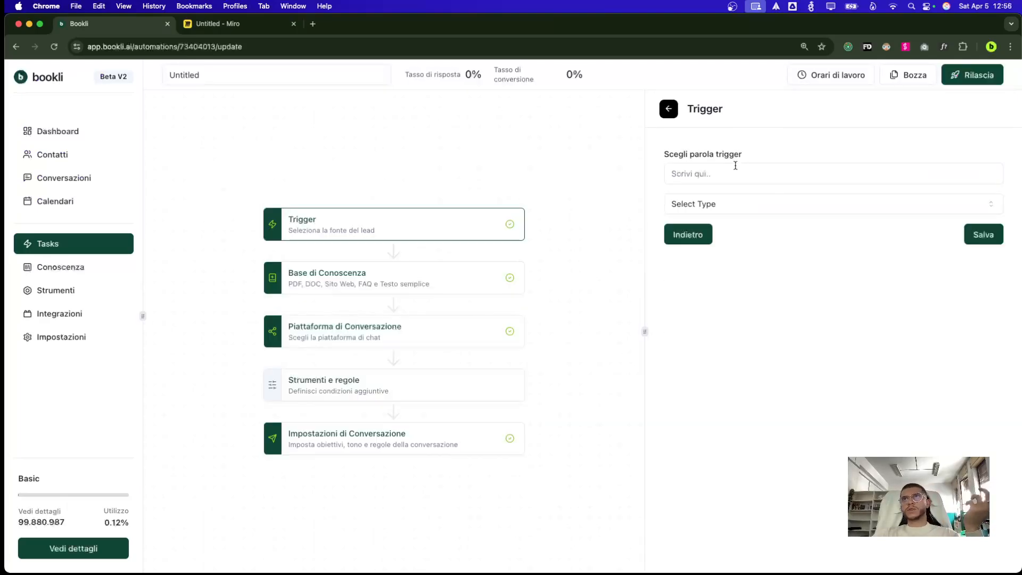
left_click(787, 172)
type("sdfds")
left_click(782, 201)
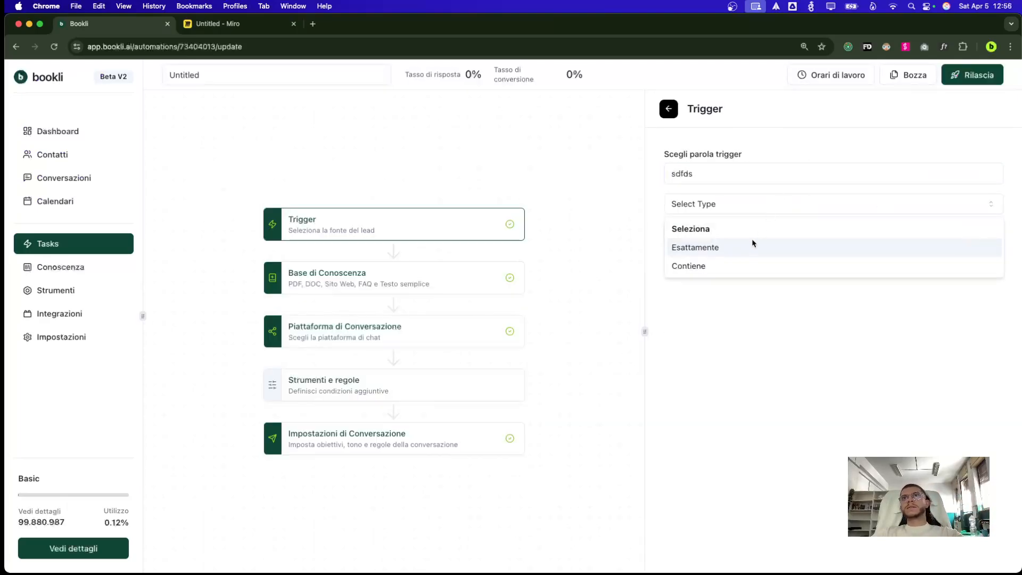
left_click(745, 261)
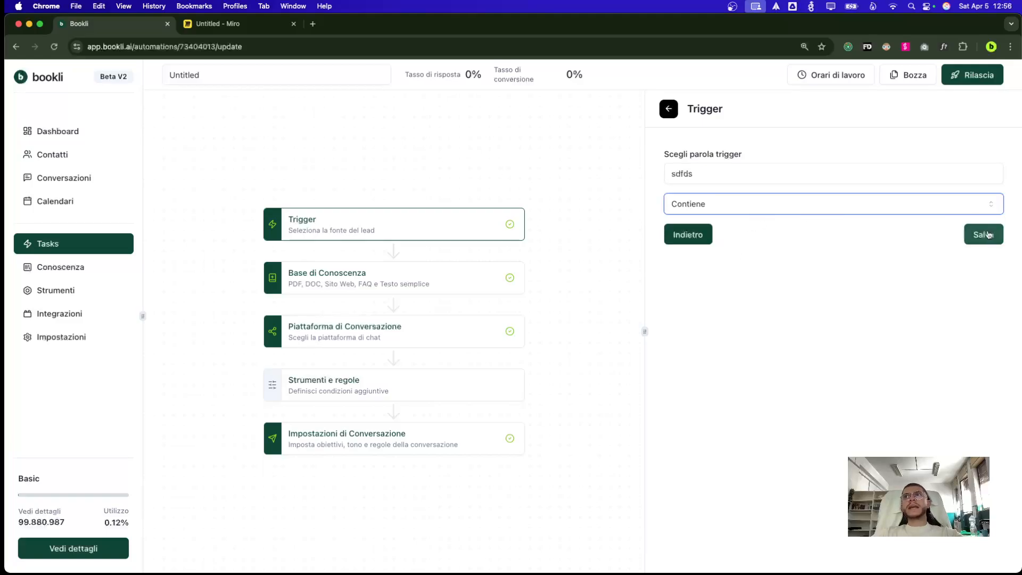
left_click(750, 207)
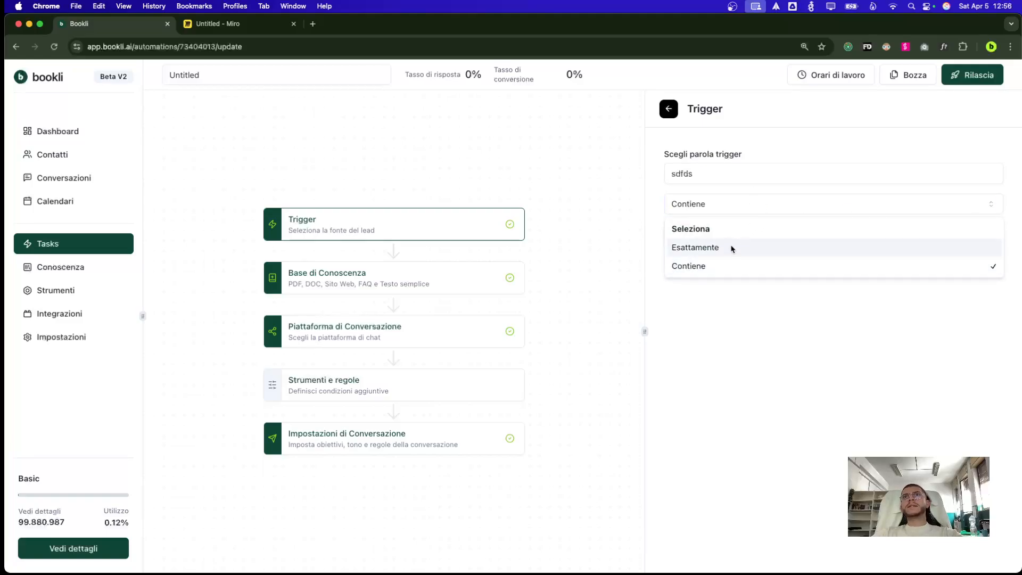
left_click(726, 183)
double_click(728, 172)
type("Ciao")
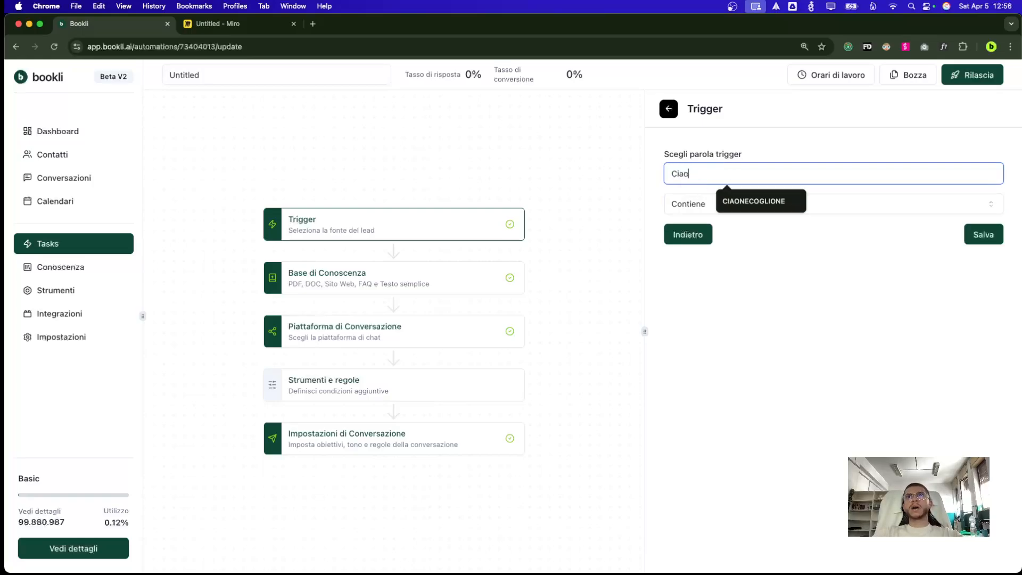
left_click(692, 204)
left_click(693, 246)
double_click(700, 175)
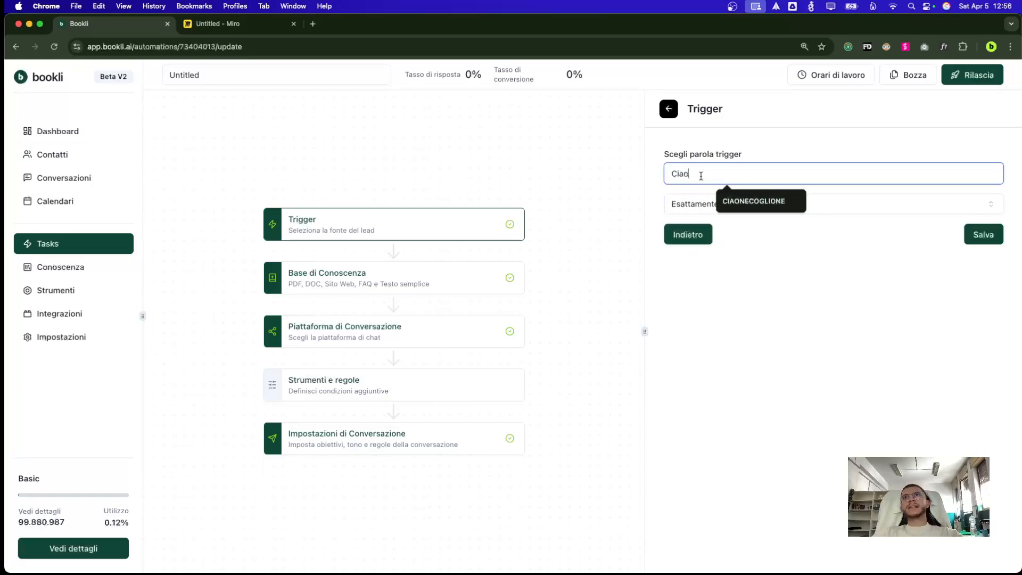
type("INFO")
left_click(683, 142)
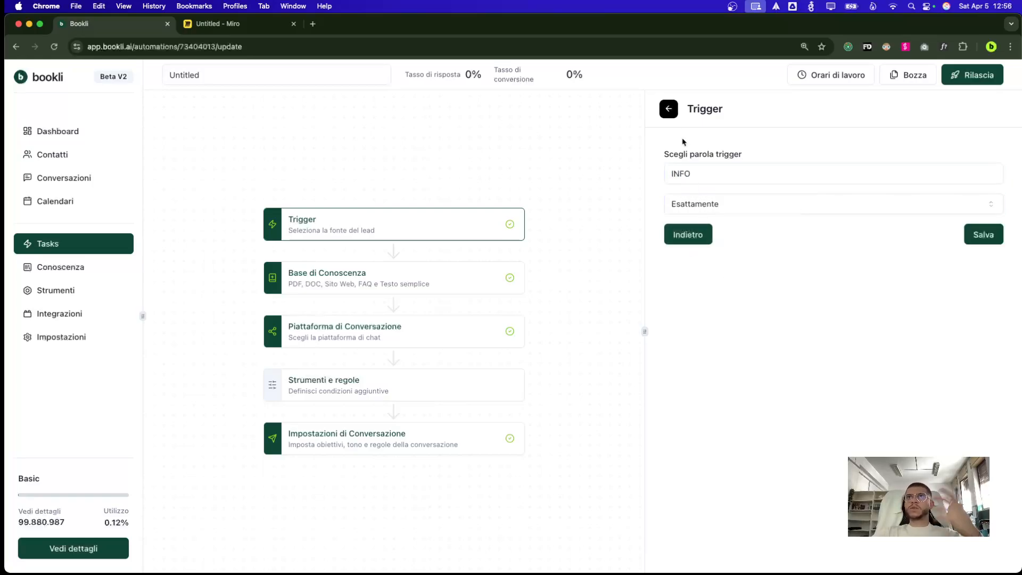
left_click(669, 108)
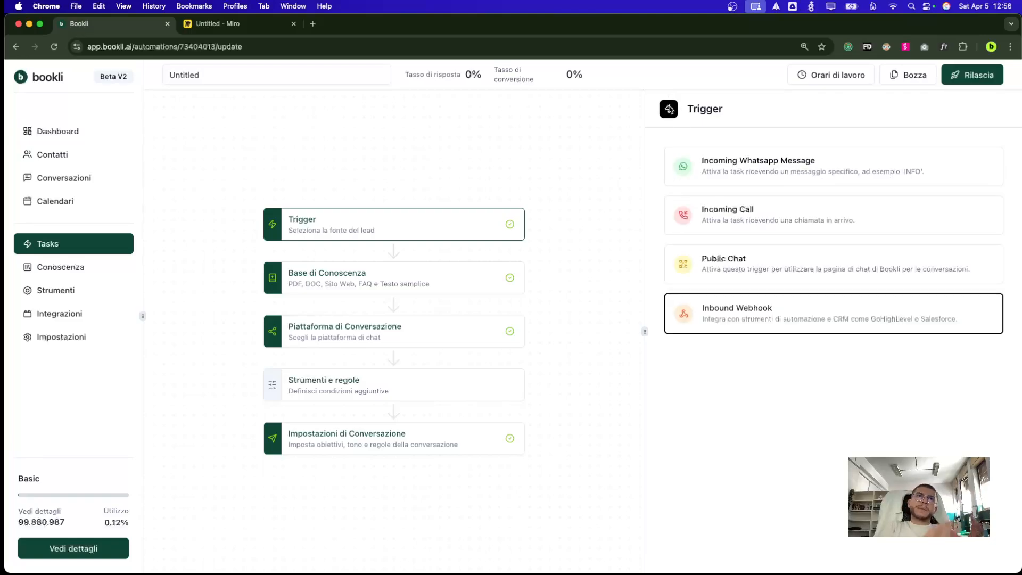
left_click_drag(224, 171, 471, 528)
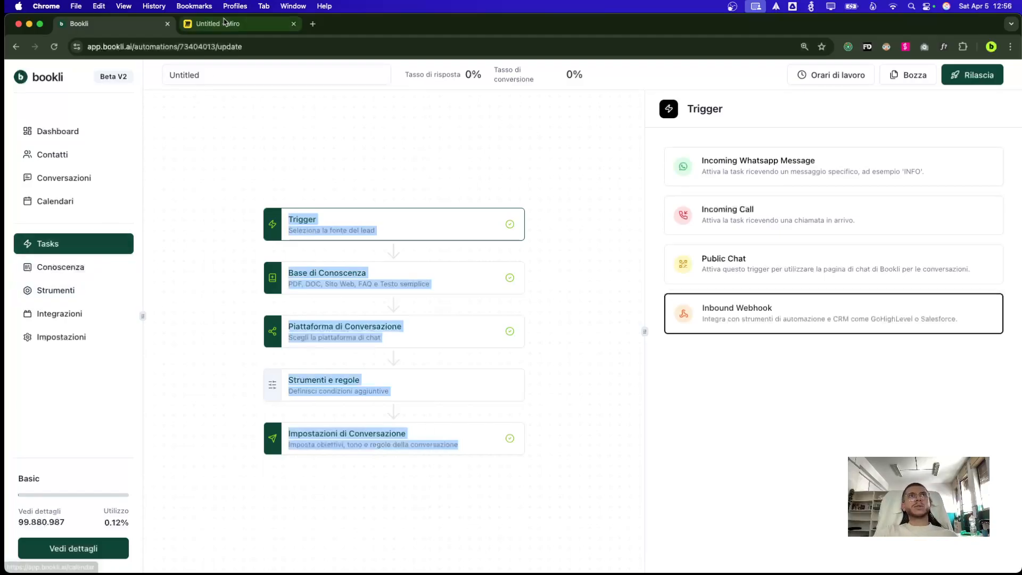
In Miro, try selecting the client-callback box and the Antonio title shape, then clear the selection
left_click(240, 23)
left_click(329, 446)
scroll(330, 447, "down", 3)
left_click_drag(287, 399, 498, 462)
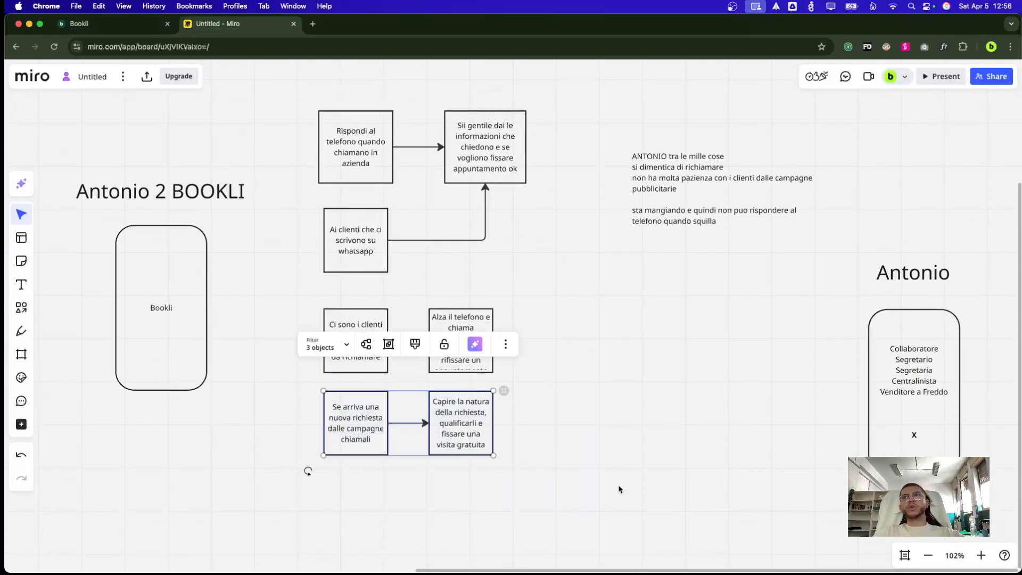
left_click_drag(978, 239, 861, 444)
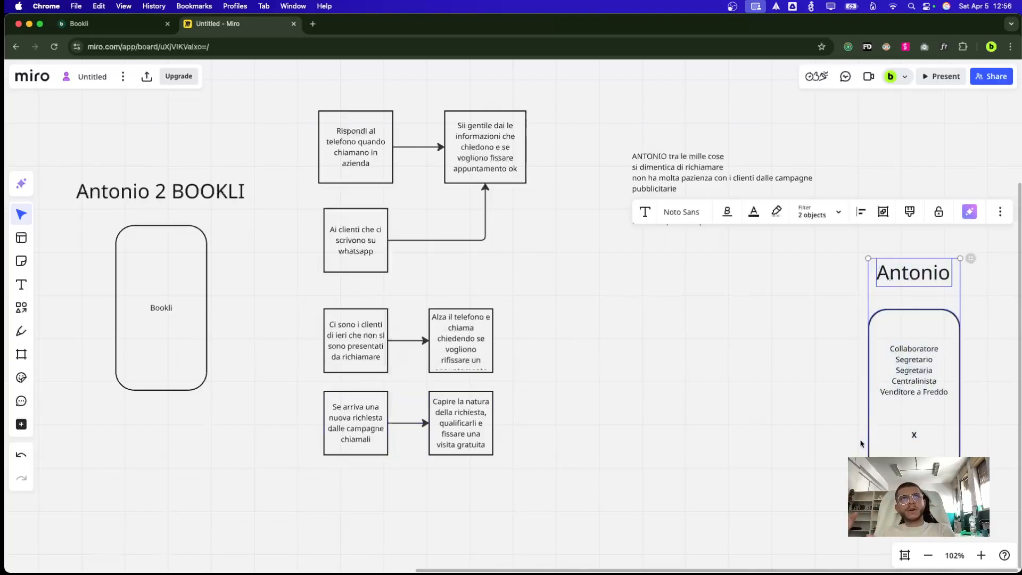
scroll(861, 443, "right", 1)
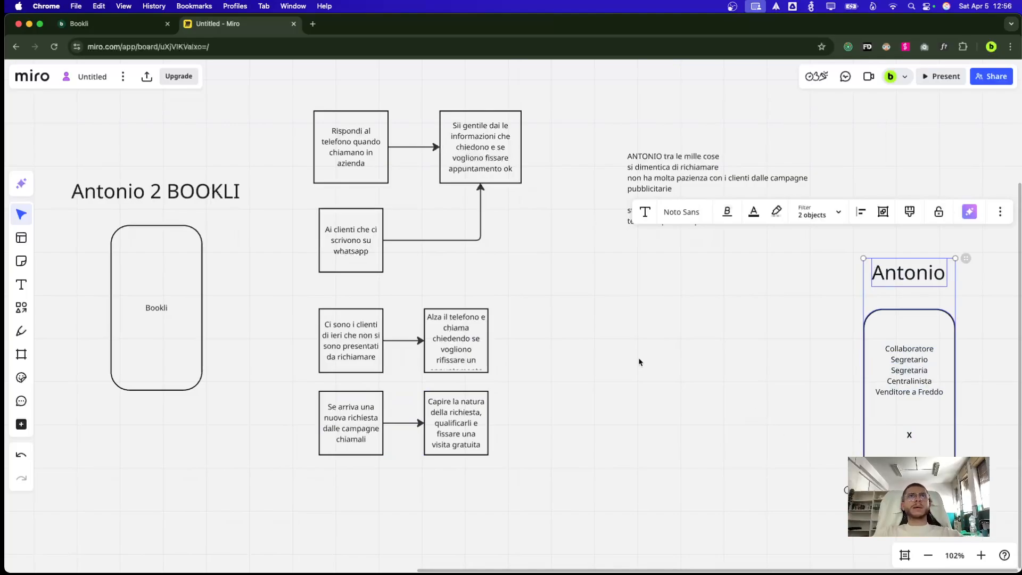
left_click(575, 312)
Duplicate the bottom 'Se arriva una nuova richiesta' box pair and arrow, placing the copy below
left_click_drag(297, 95, 563, 275)
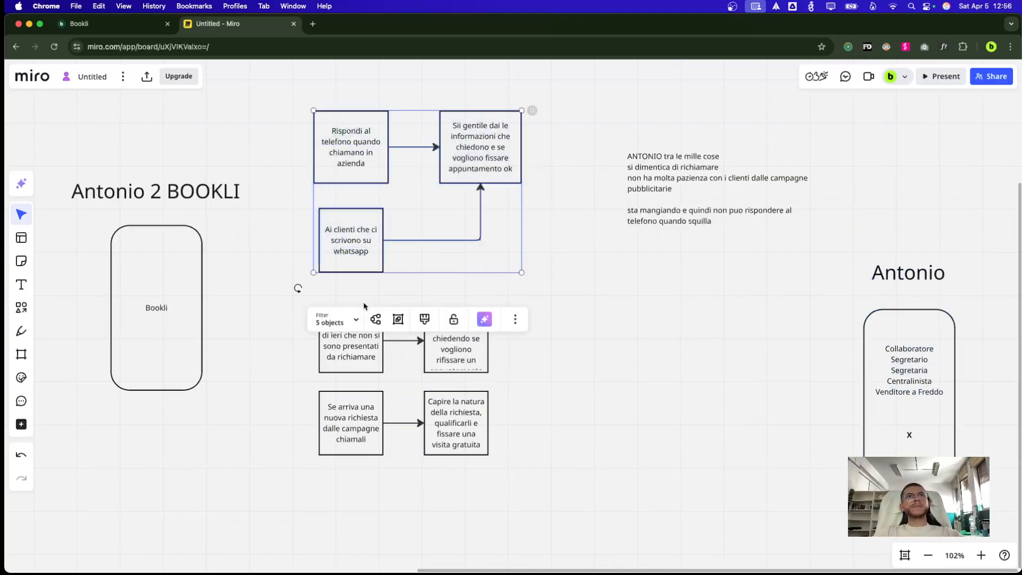
left_click_drag(292, 330, 570, 372)
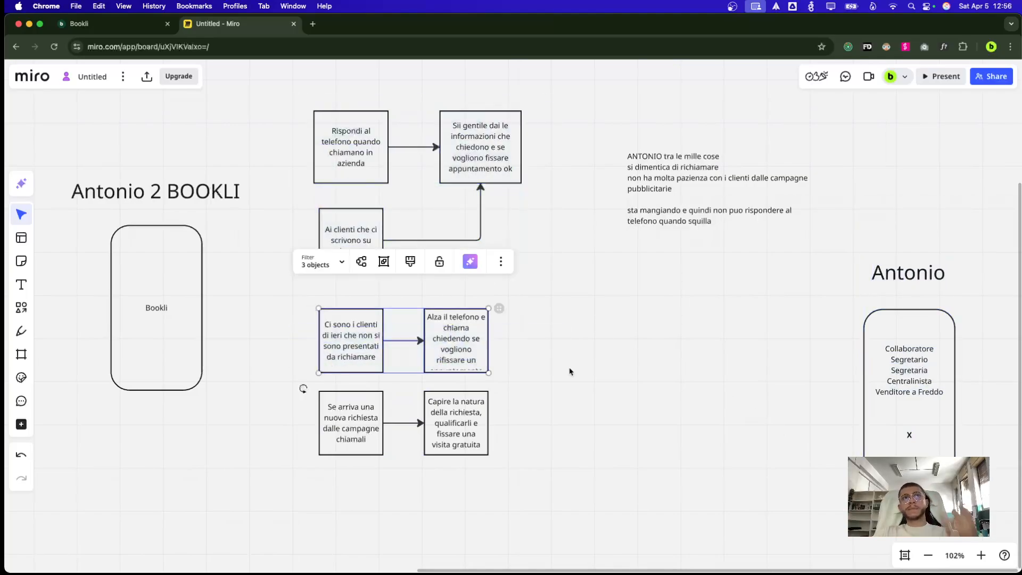
scroll(569, 378, "down", 3)
left_click_drag(556, 421, 300, 365)
key("super+d")
left_click_drag(529, 387, 334, 483)
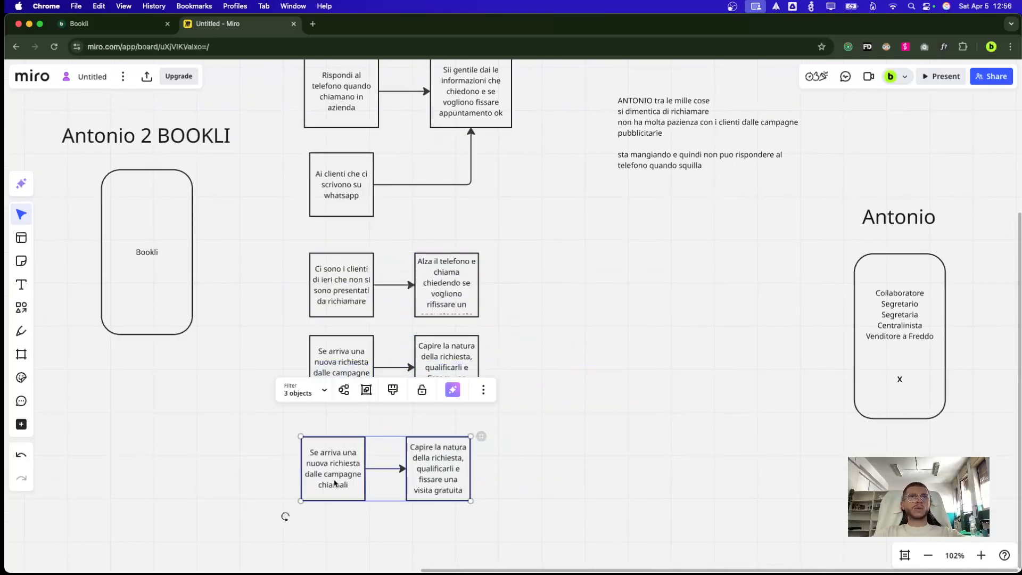
Rewrite the copied left box as 'Chiamare tutti i clienti dell'anno precedente…' with the 100 mila contact list
left_click(334, 483)
left_click(324, 468)
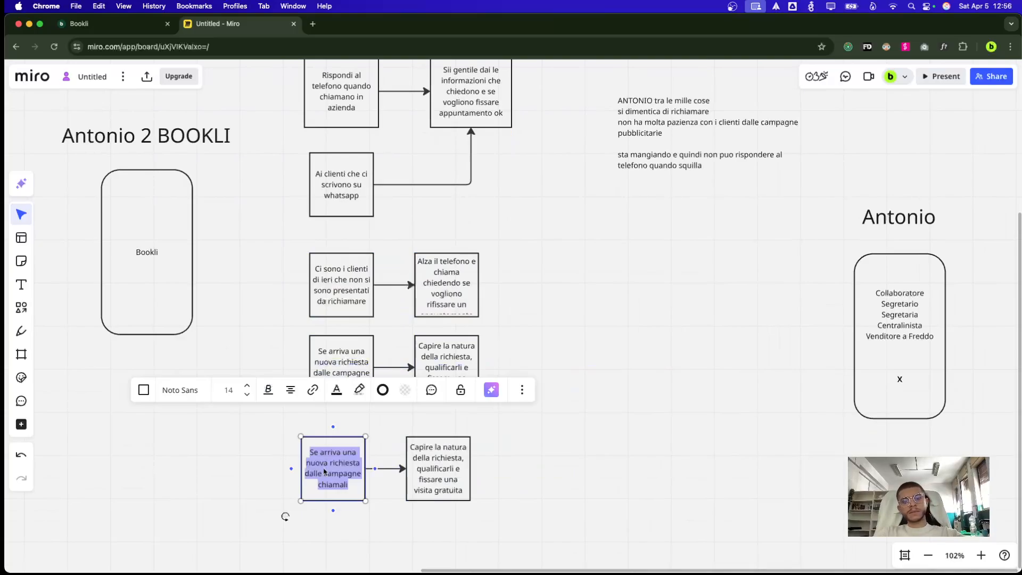
type("Chiamare tutti")
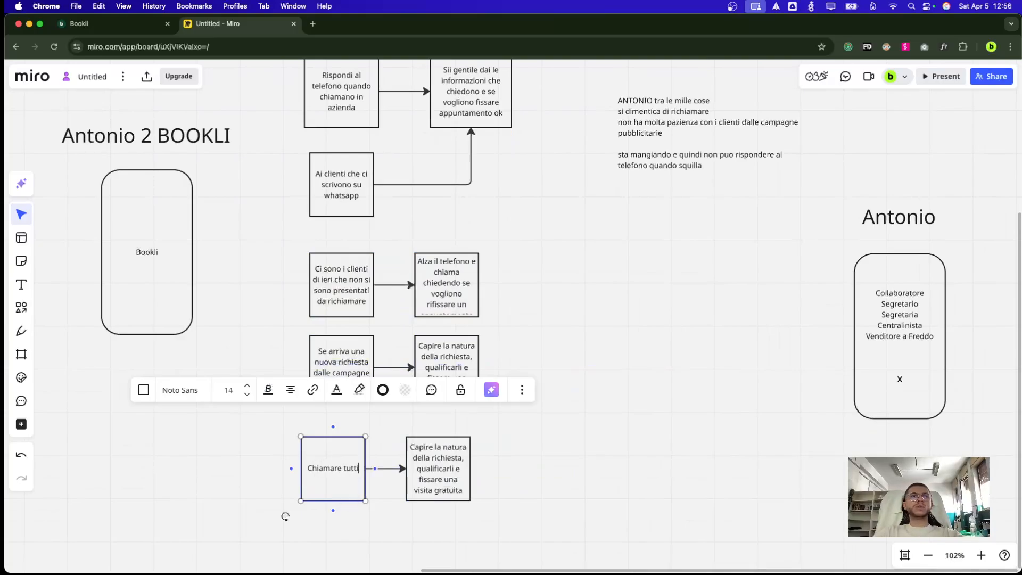
type(" i clienti dell'an")
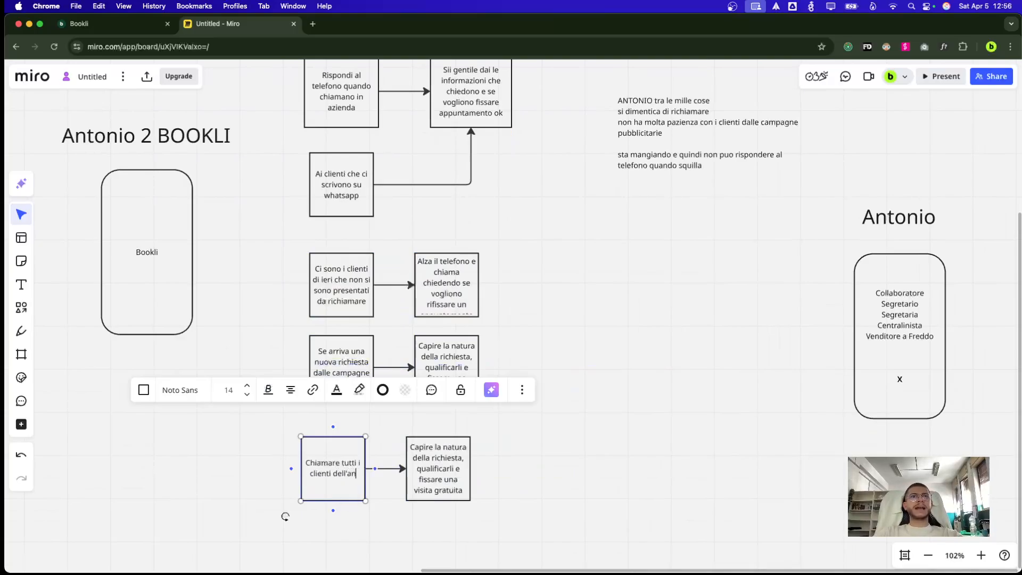
type("no precedente ")
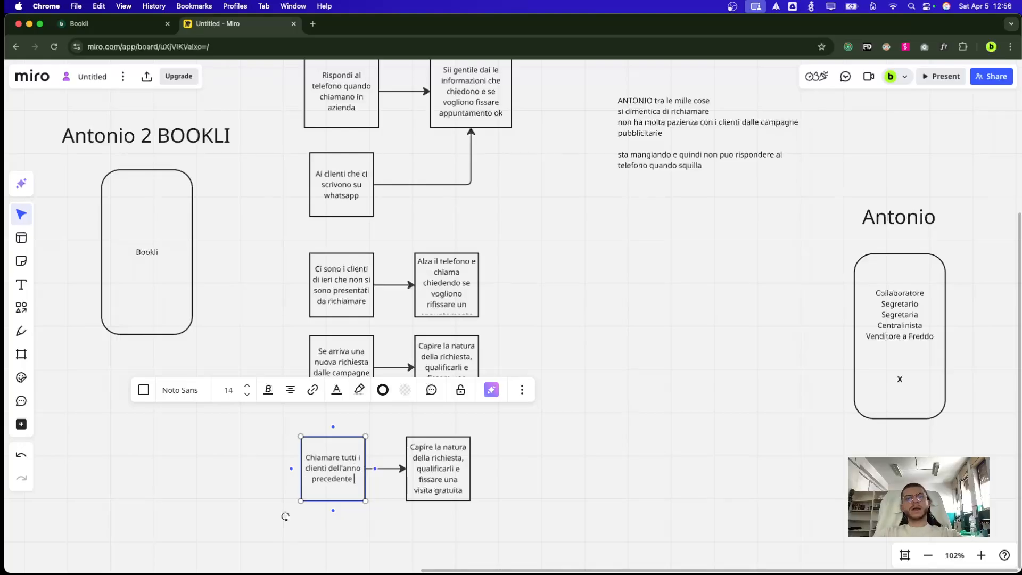
type("ho una lista di 100")
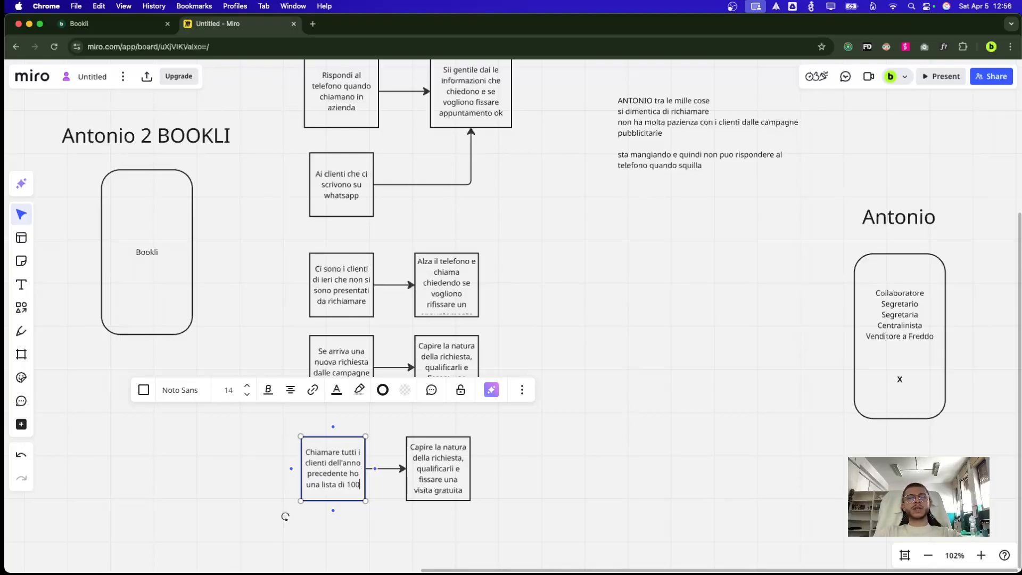
type(" mila contatti")
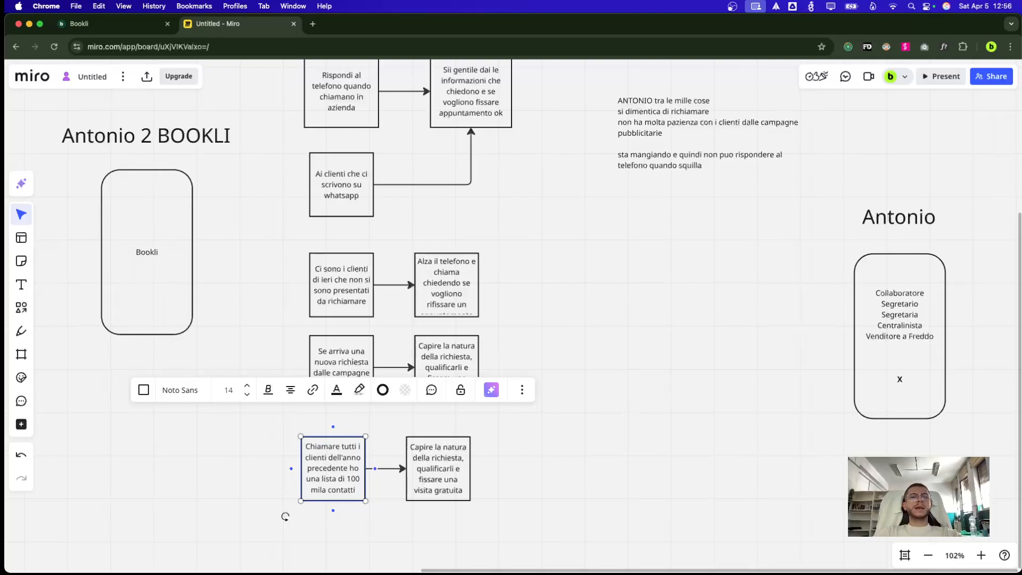
type(" e voglio conta")
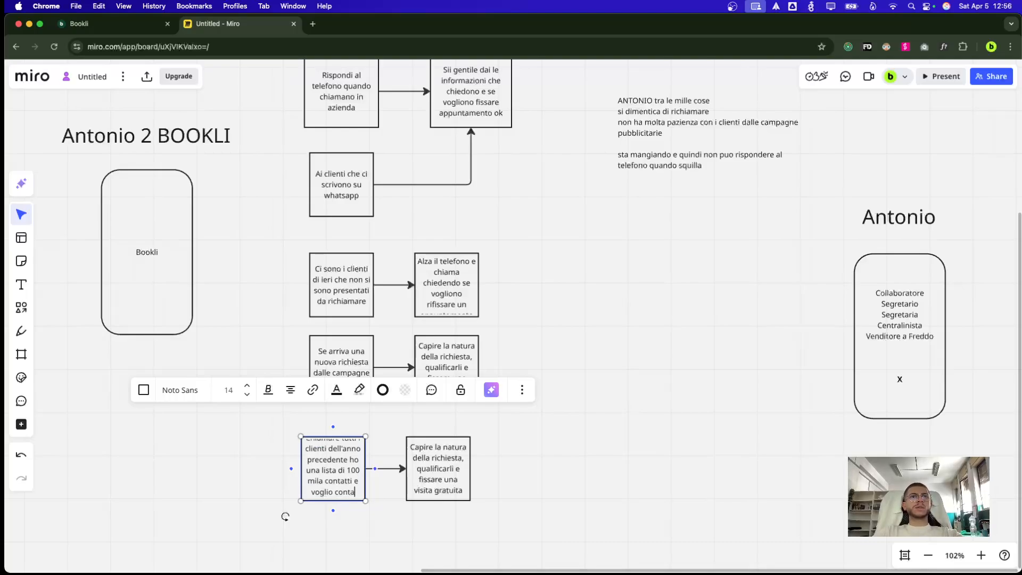
type("ttarli TUTTI")
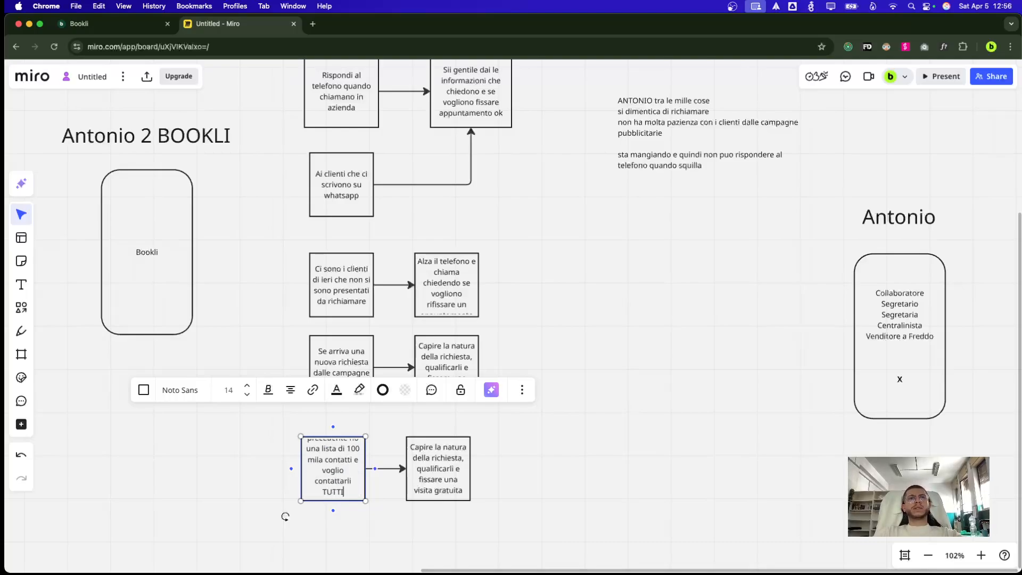
left_click(519, 484)
left_click_drag(250, 426, 595, 498)
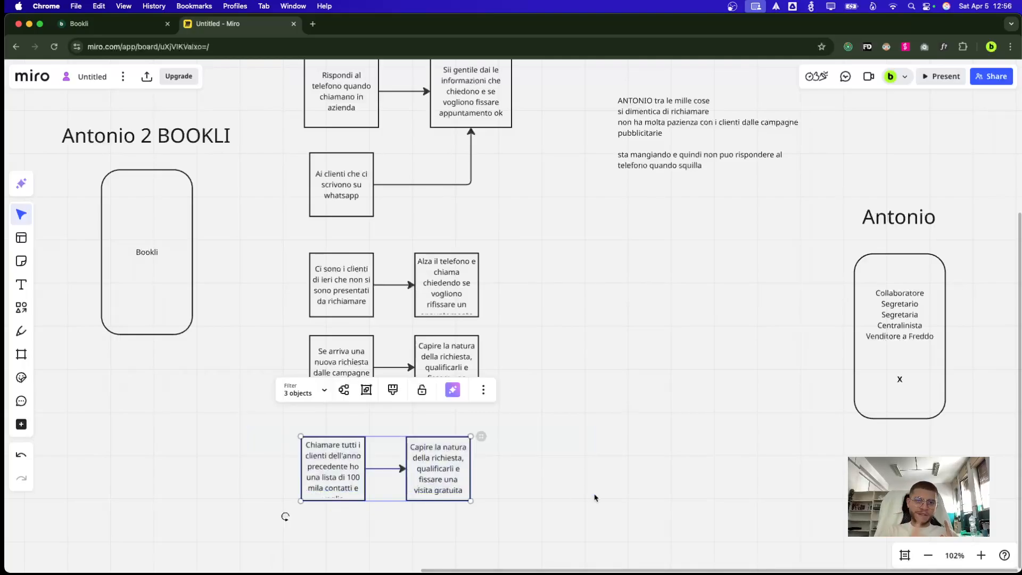